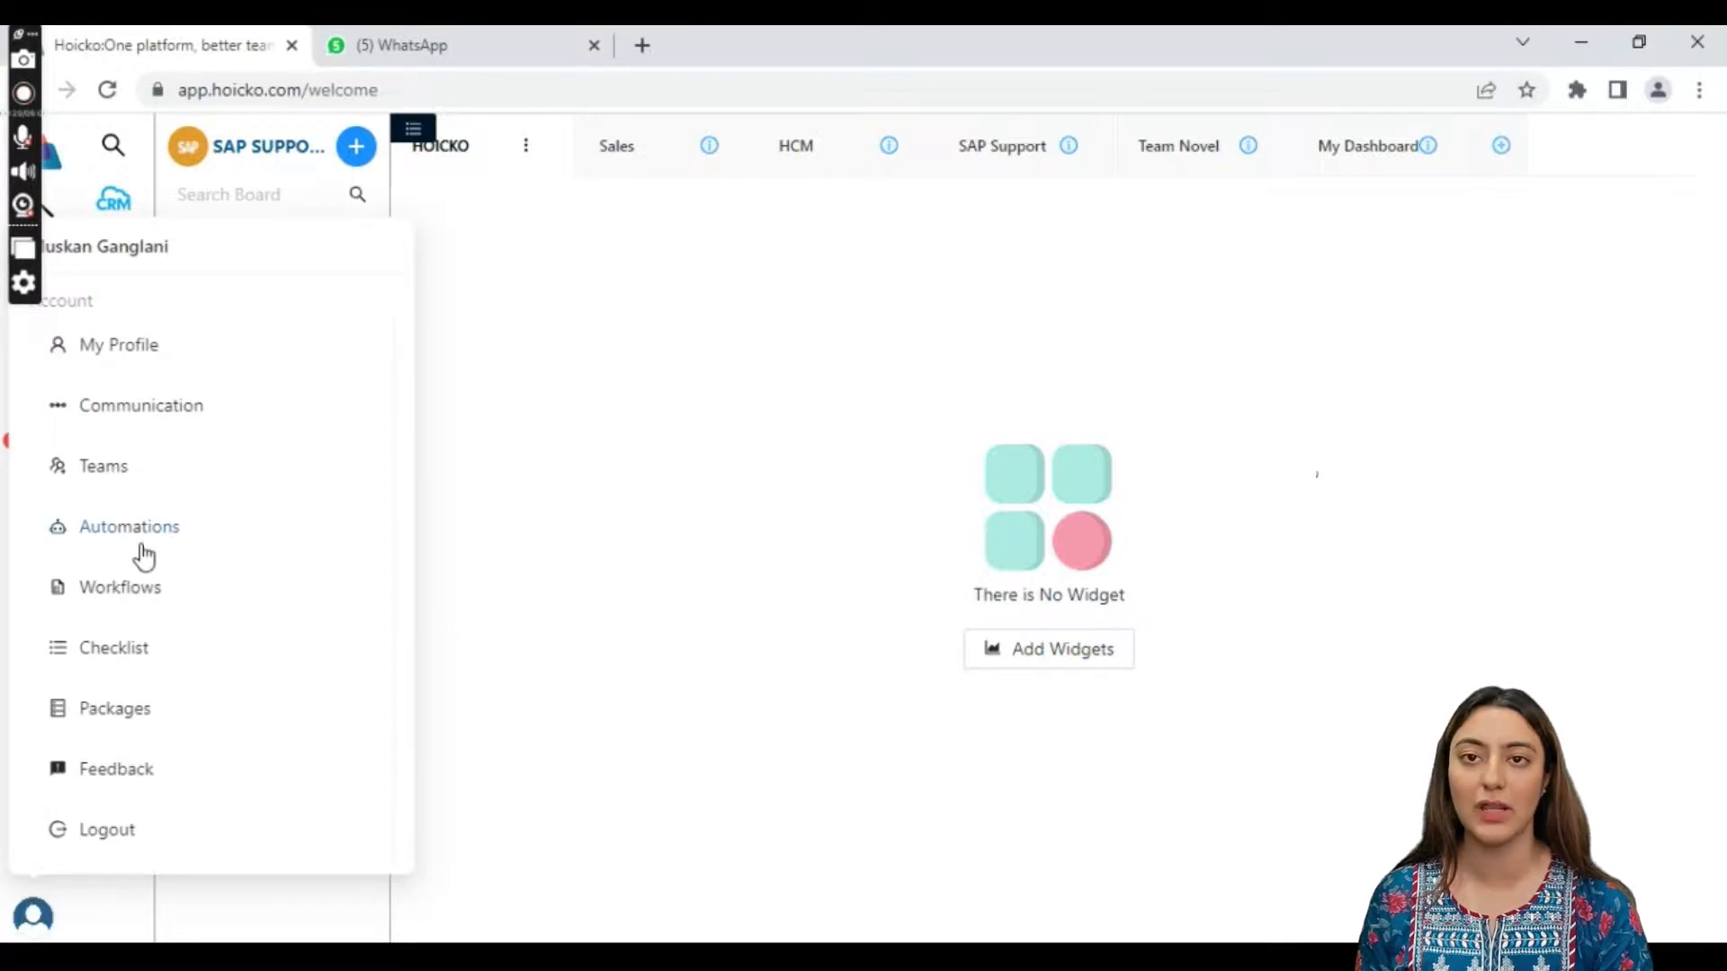
# - Start a new checklist titled "Workshop" with the type "preparation"
pyautogui.click(137, 661)
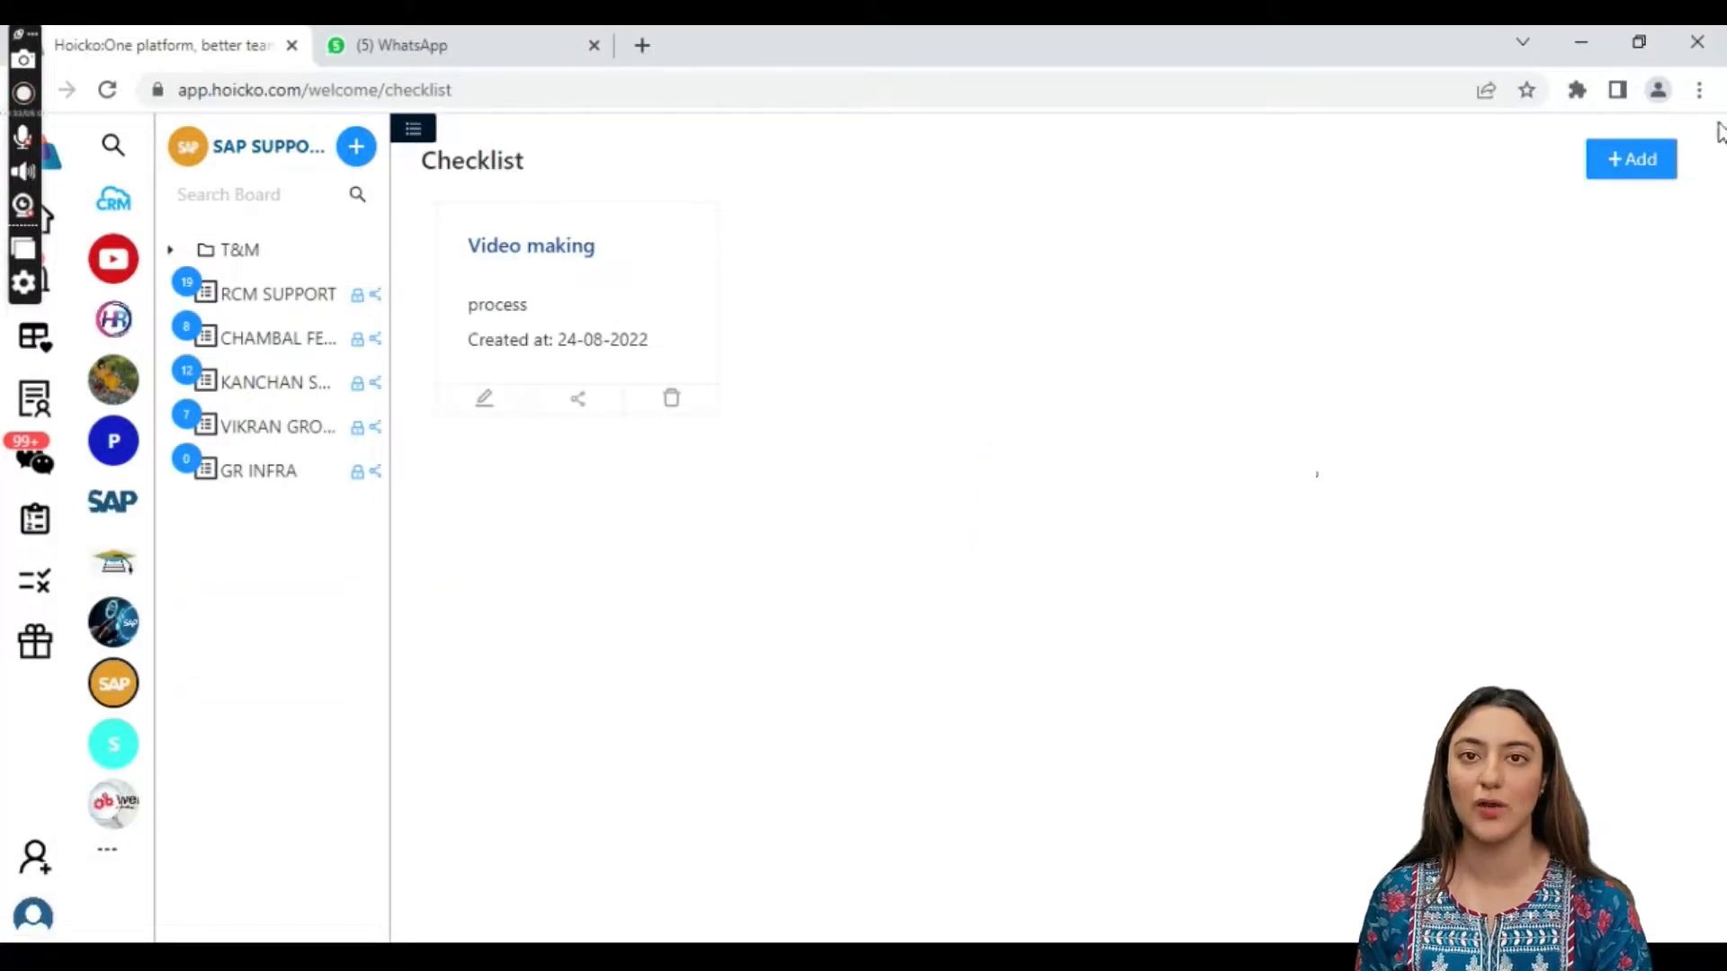
pyautogui.click(1646, 161)
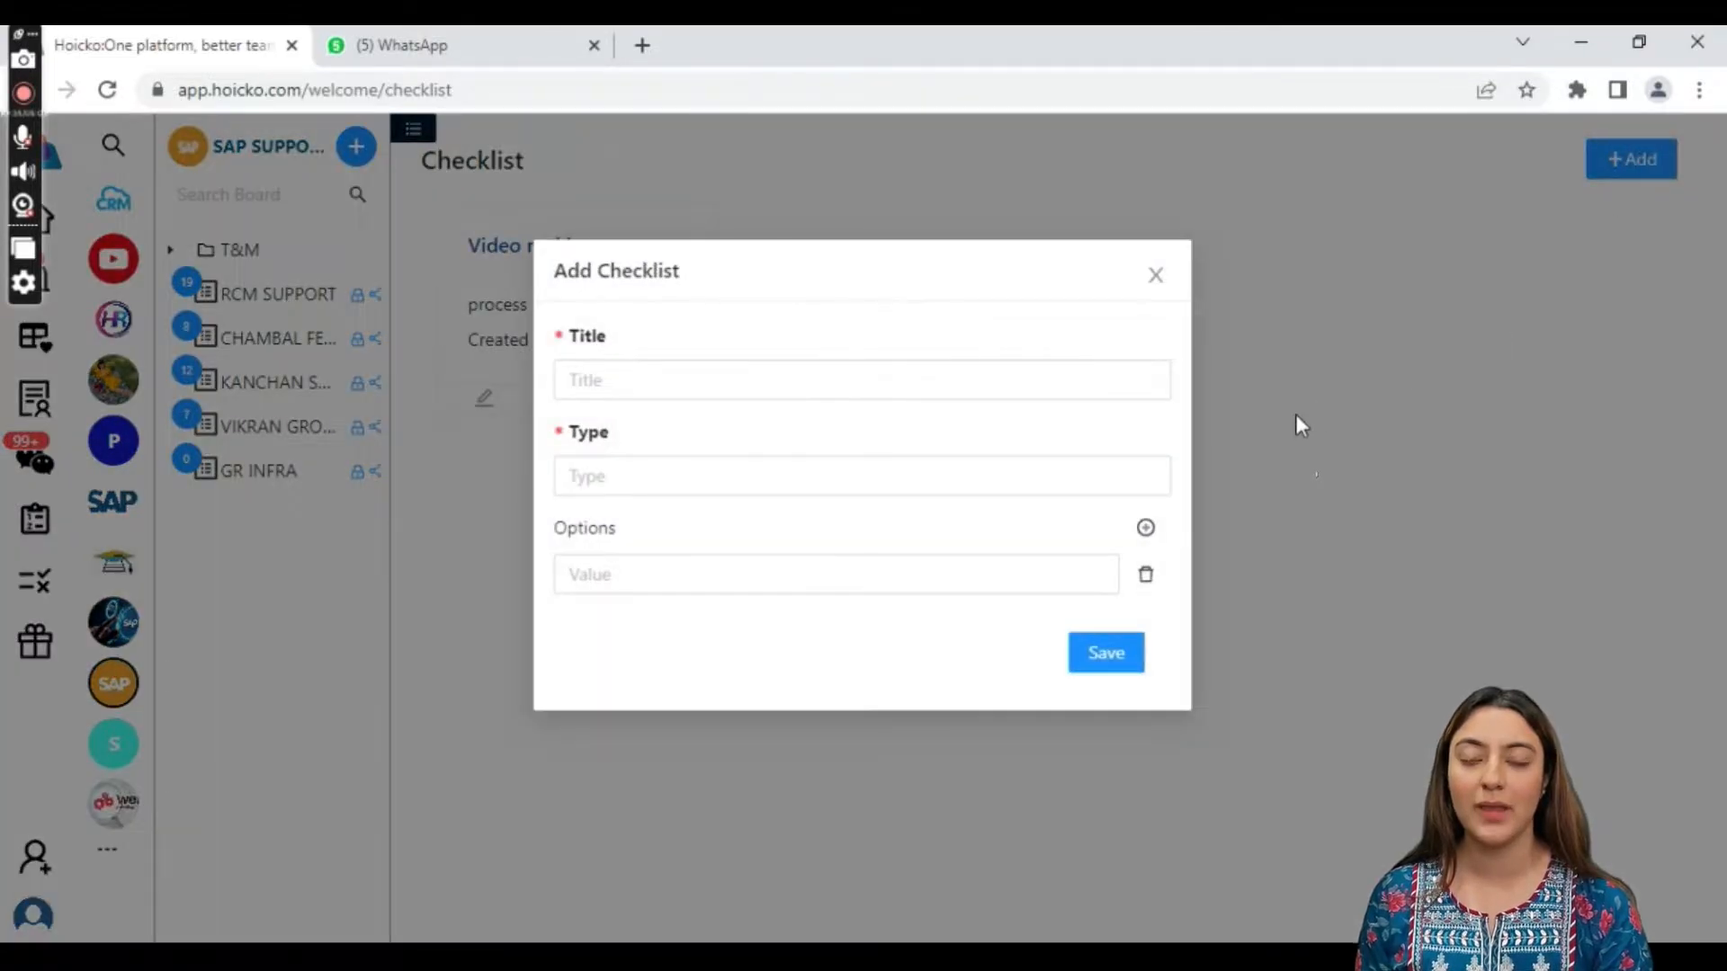
pyautogui.click(1152, 379)
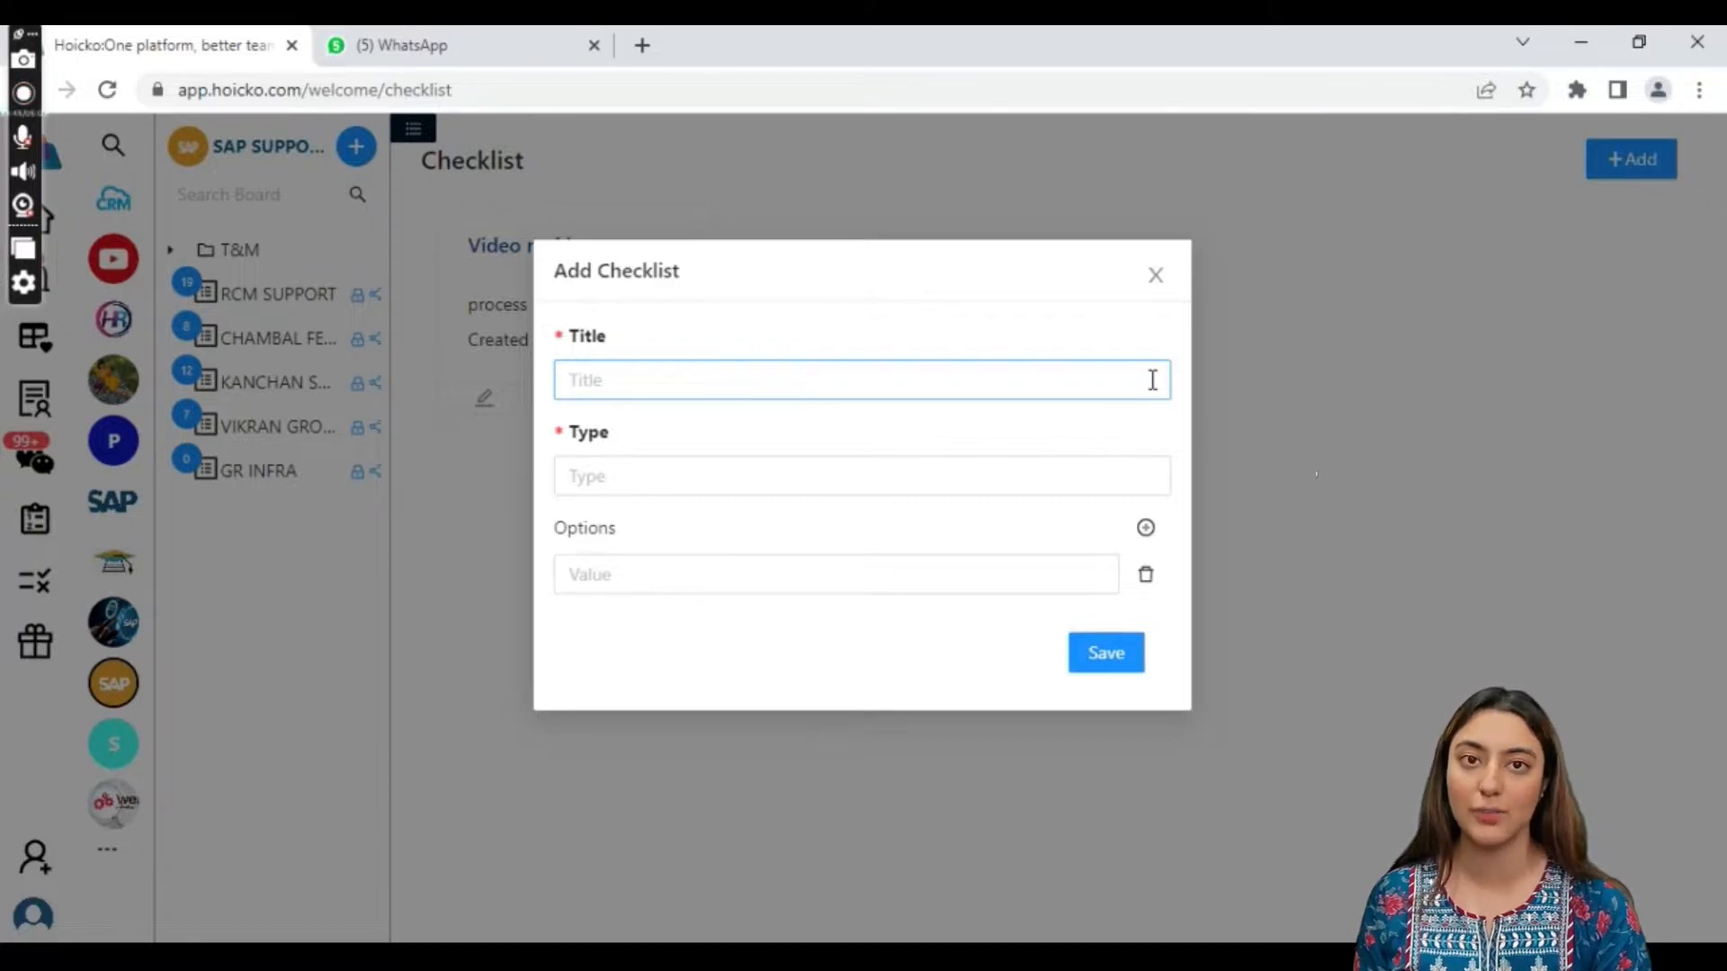
pyautogui.write('Wo')
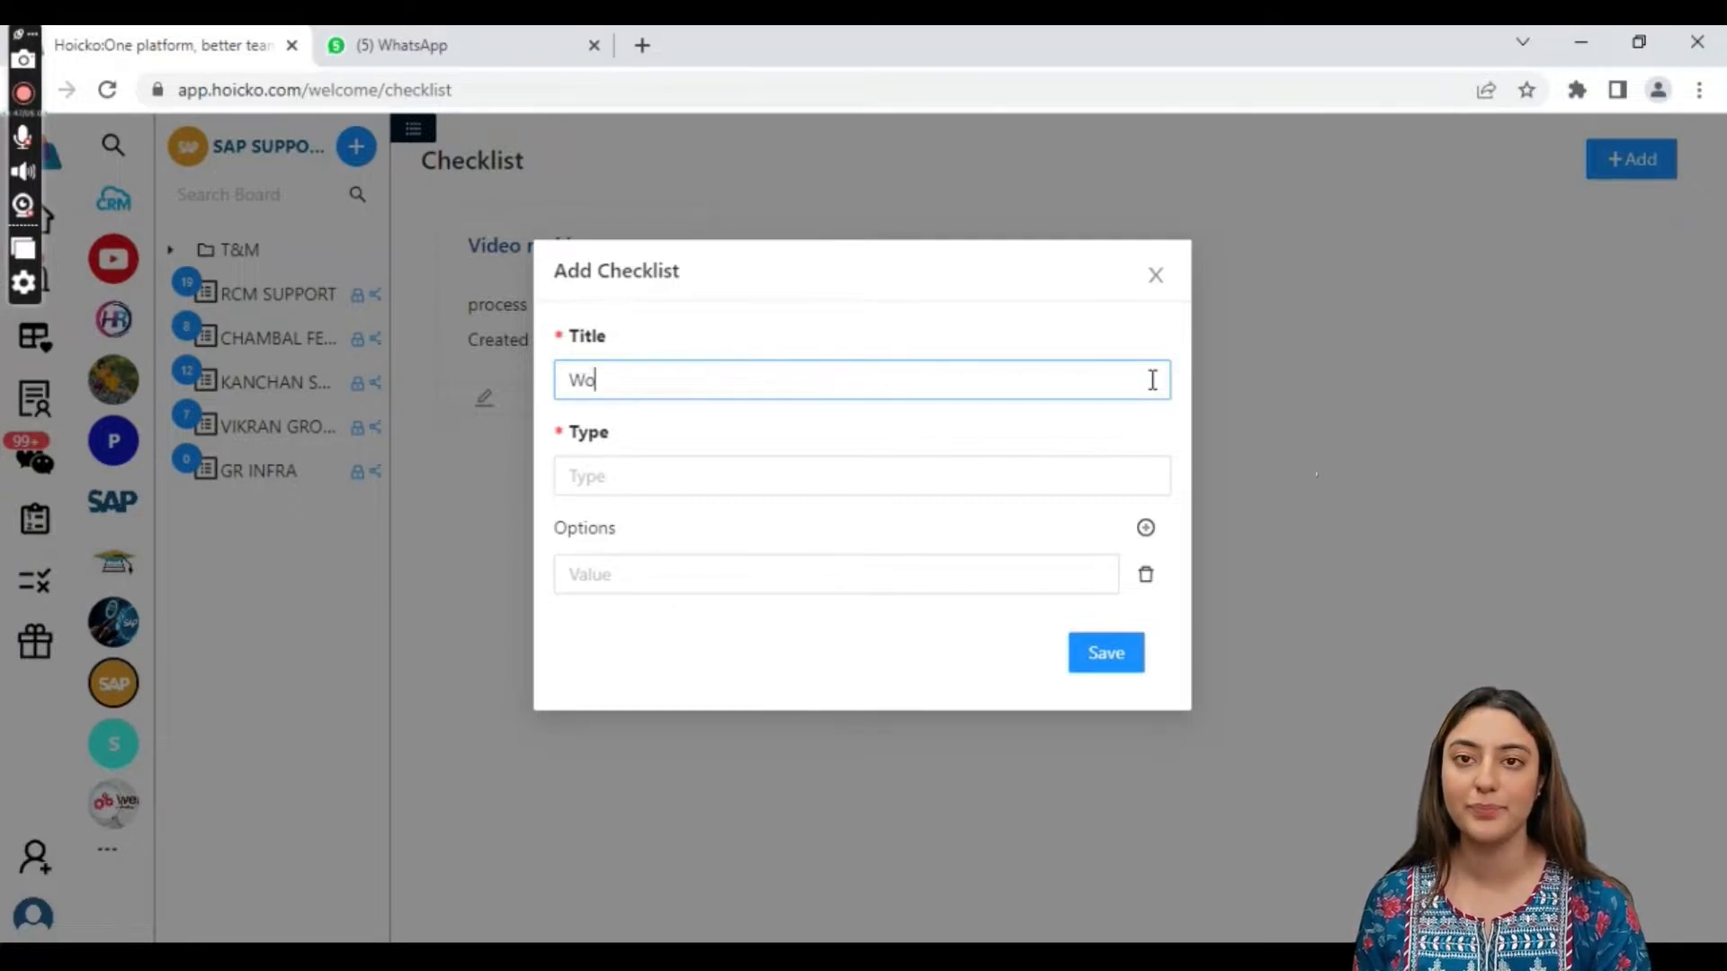
pyautogui.write('rkshop')
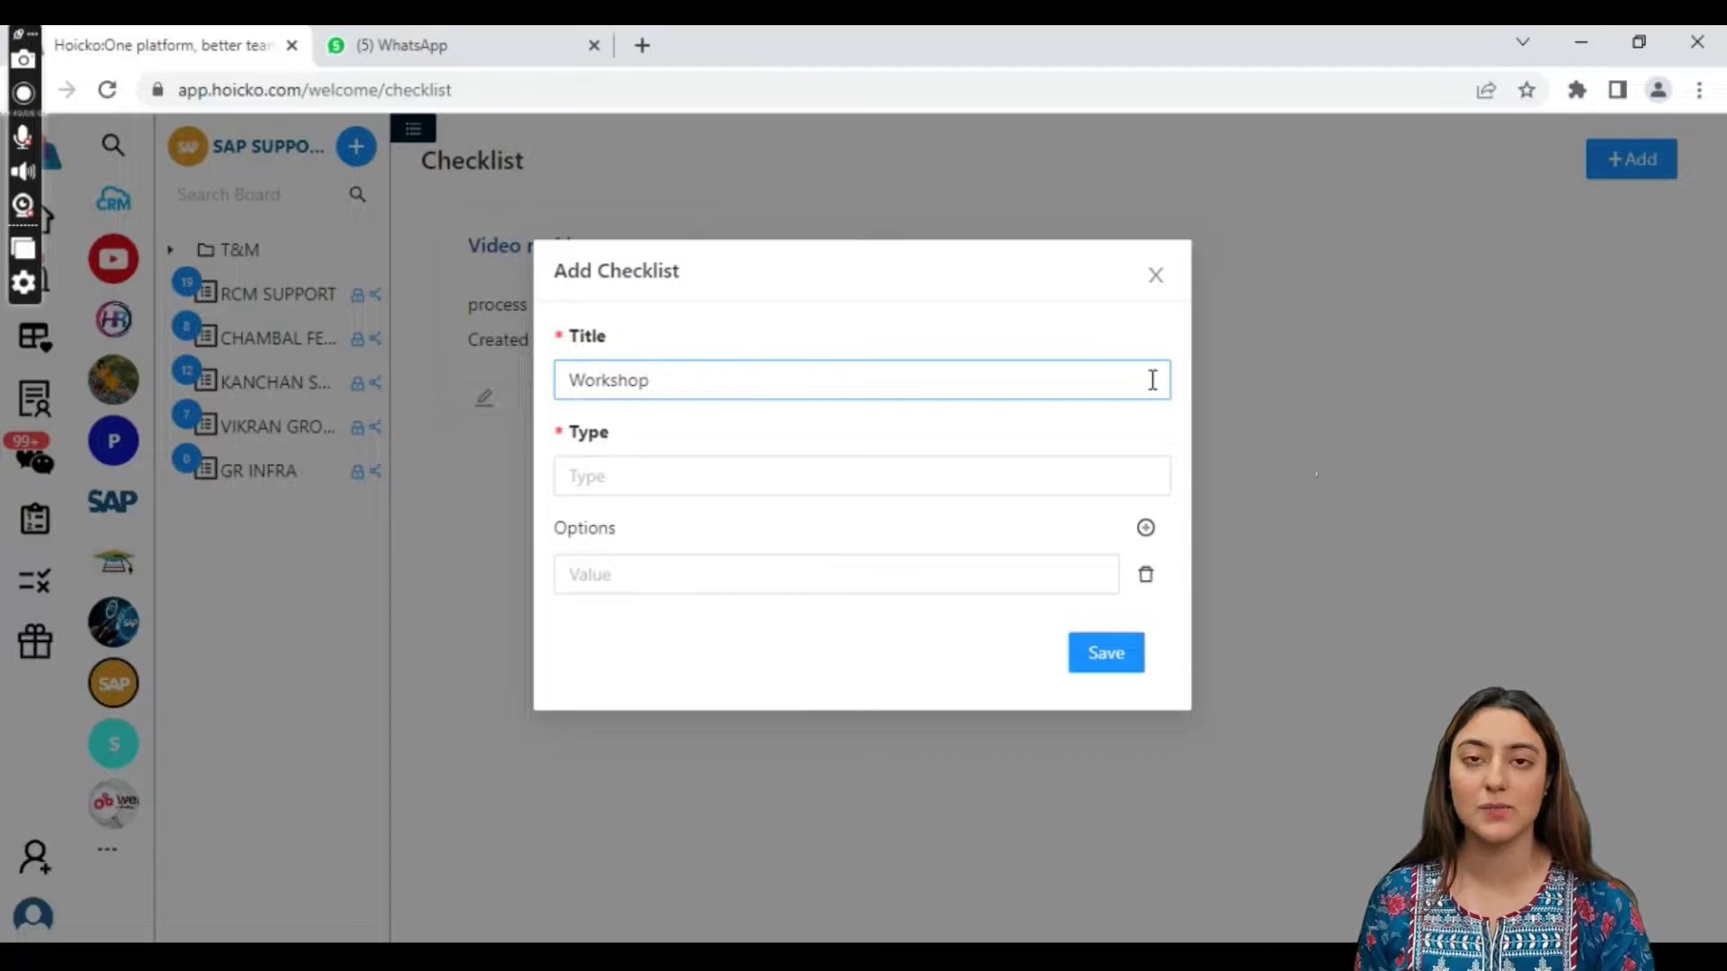
pyautogui.click(1141, 473)
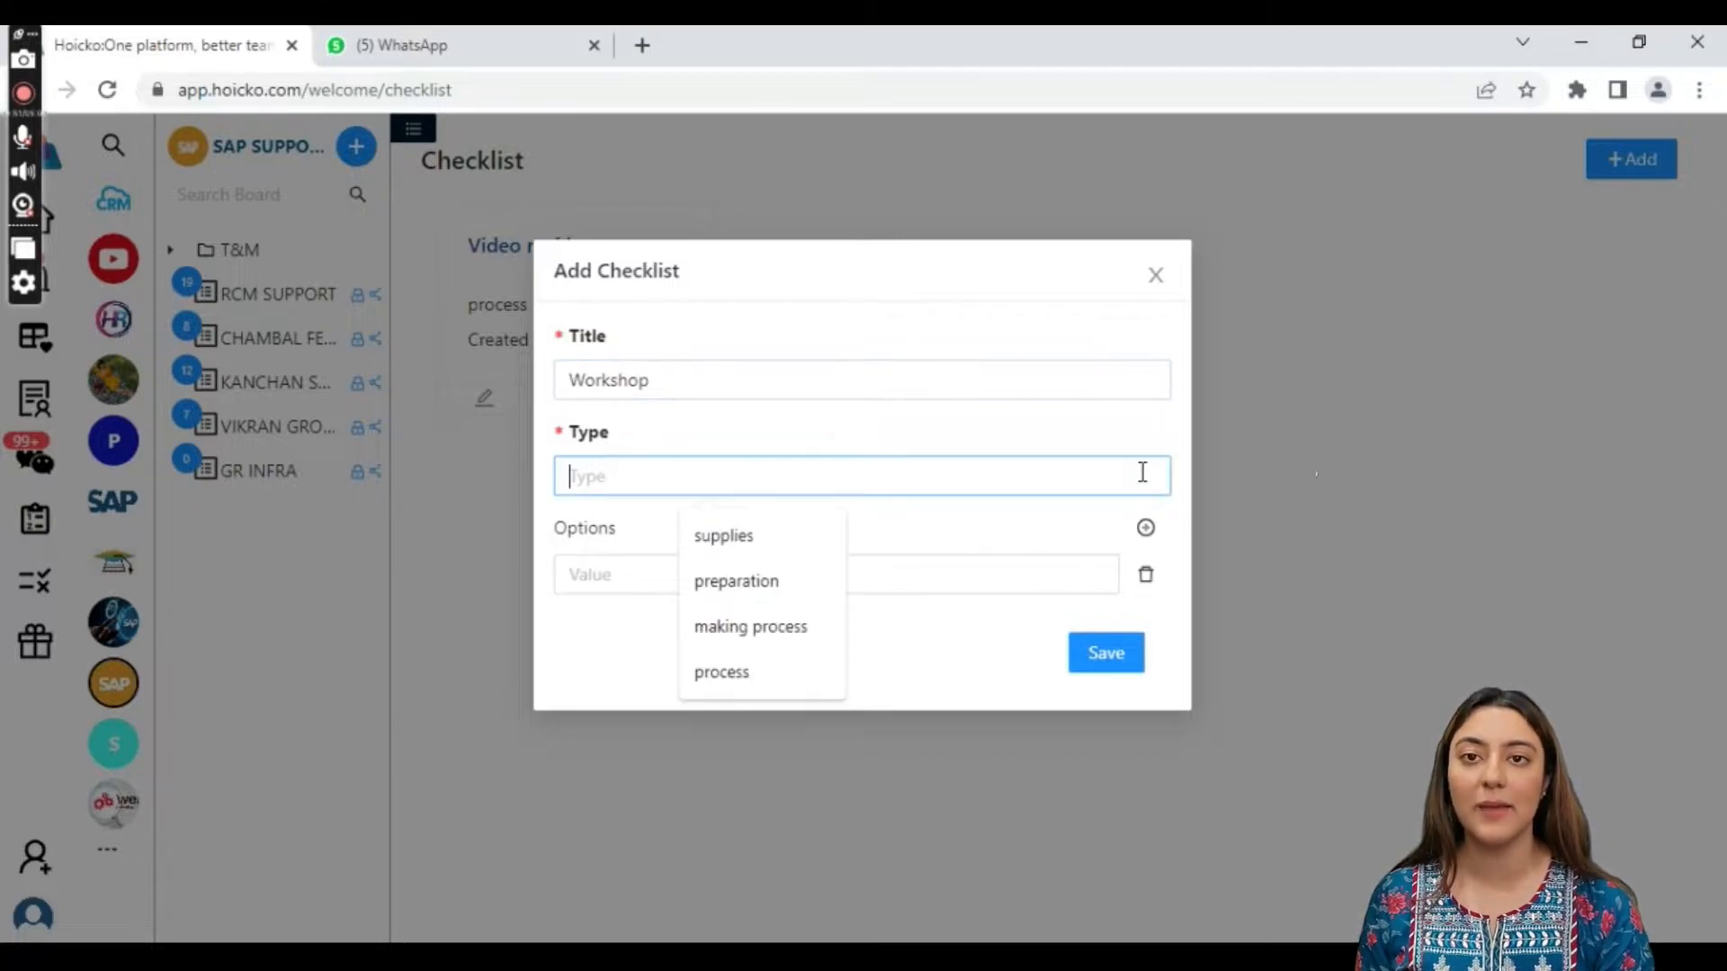
pyautogui.click(737, 582)
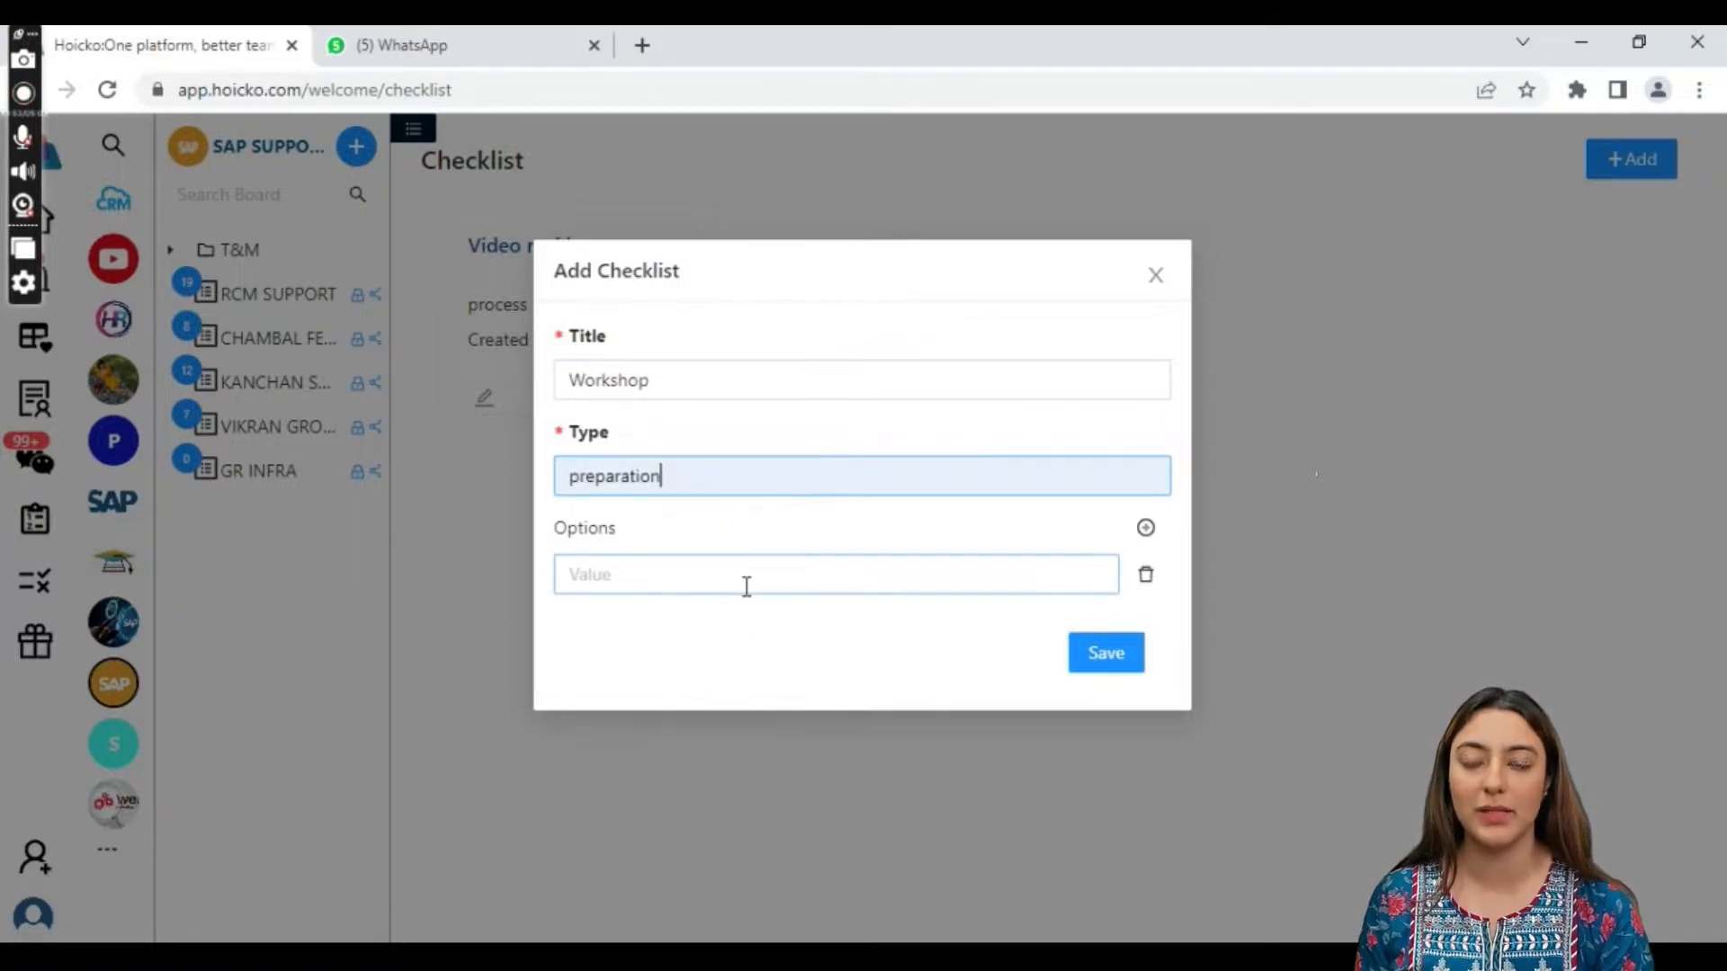
# - Give the Workshop checklist the options "planning", "power point" and "topics", and save it
pyautogui.click(747, 582)
pyautogui.write('planning')
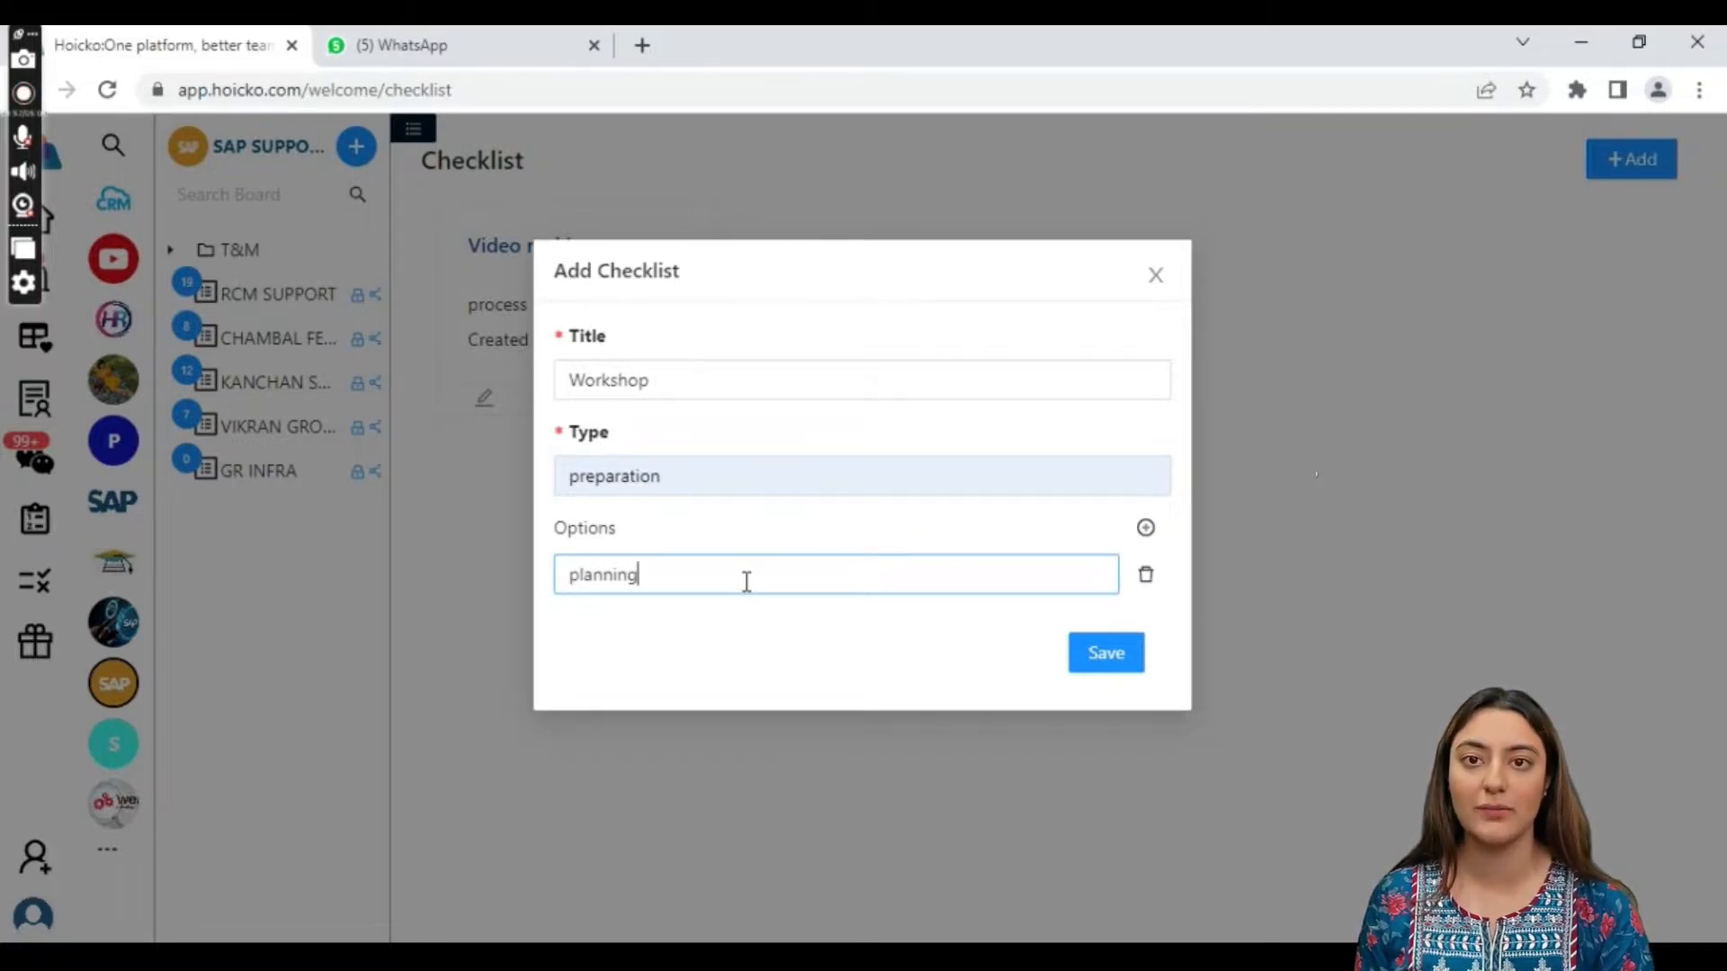
pyautogui.click(1146, 530)
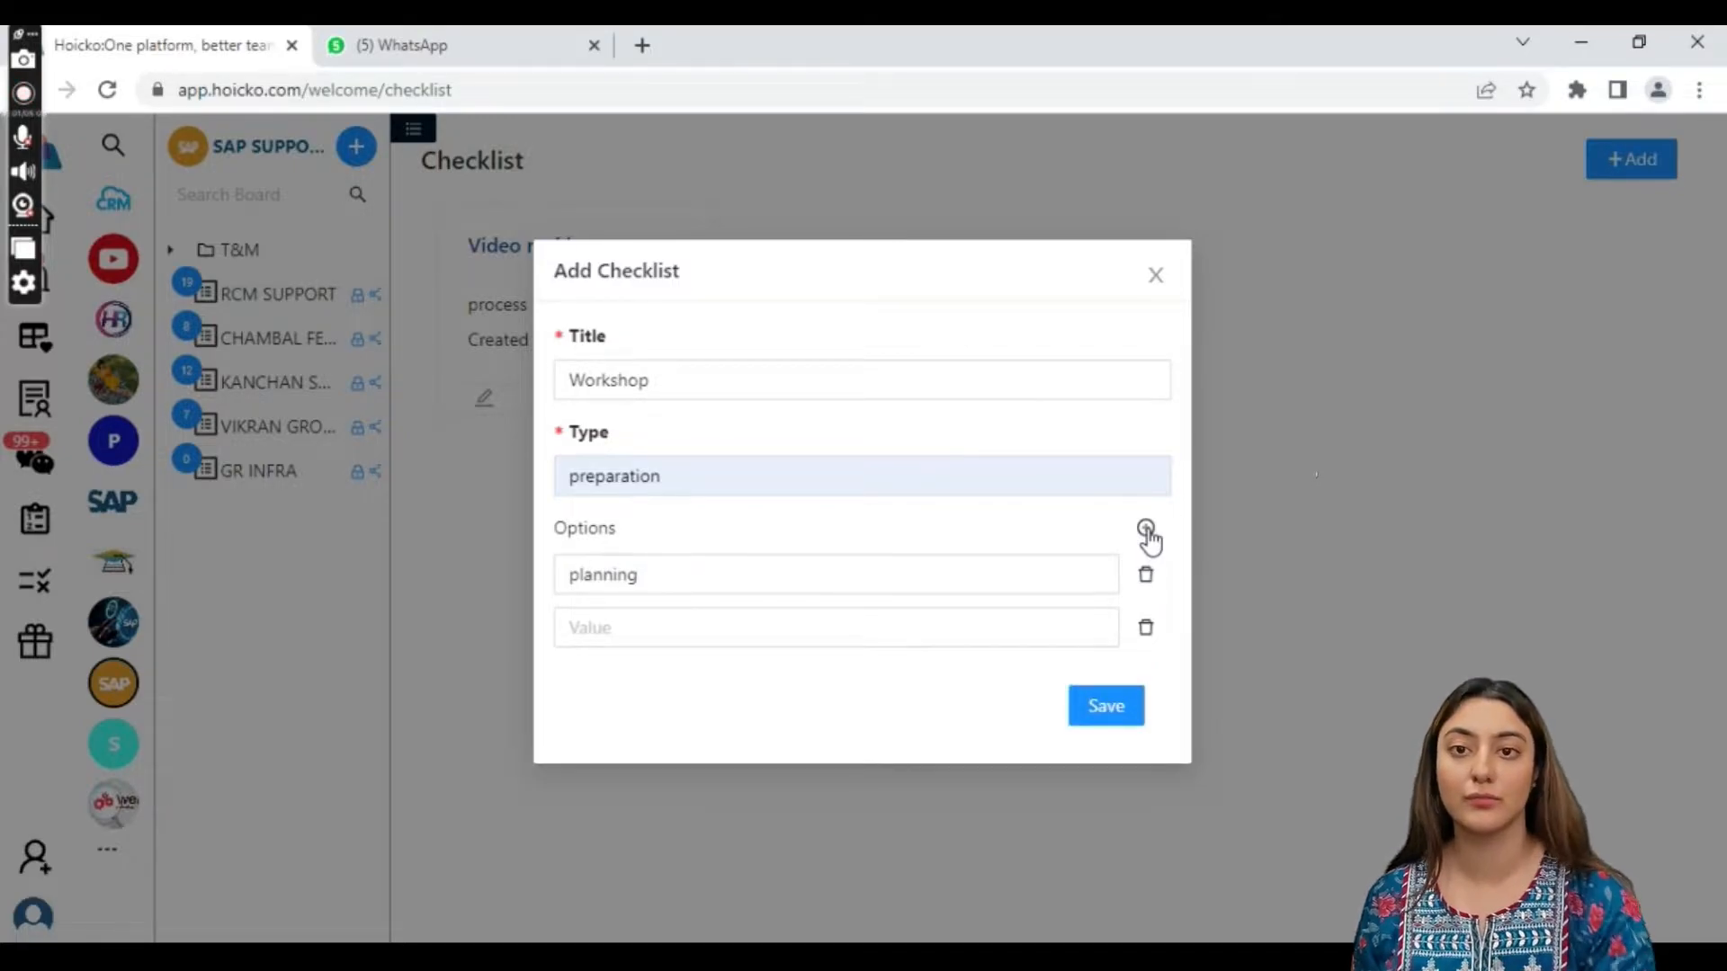
pyautogui.click(1062, 629)
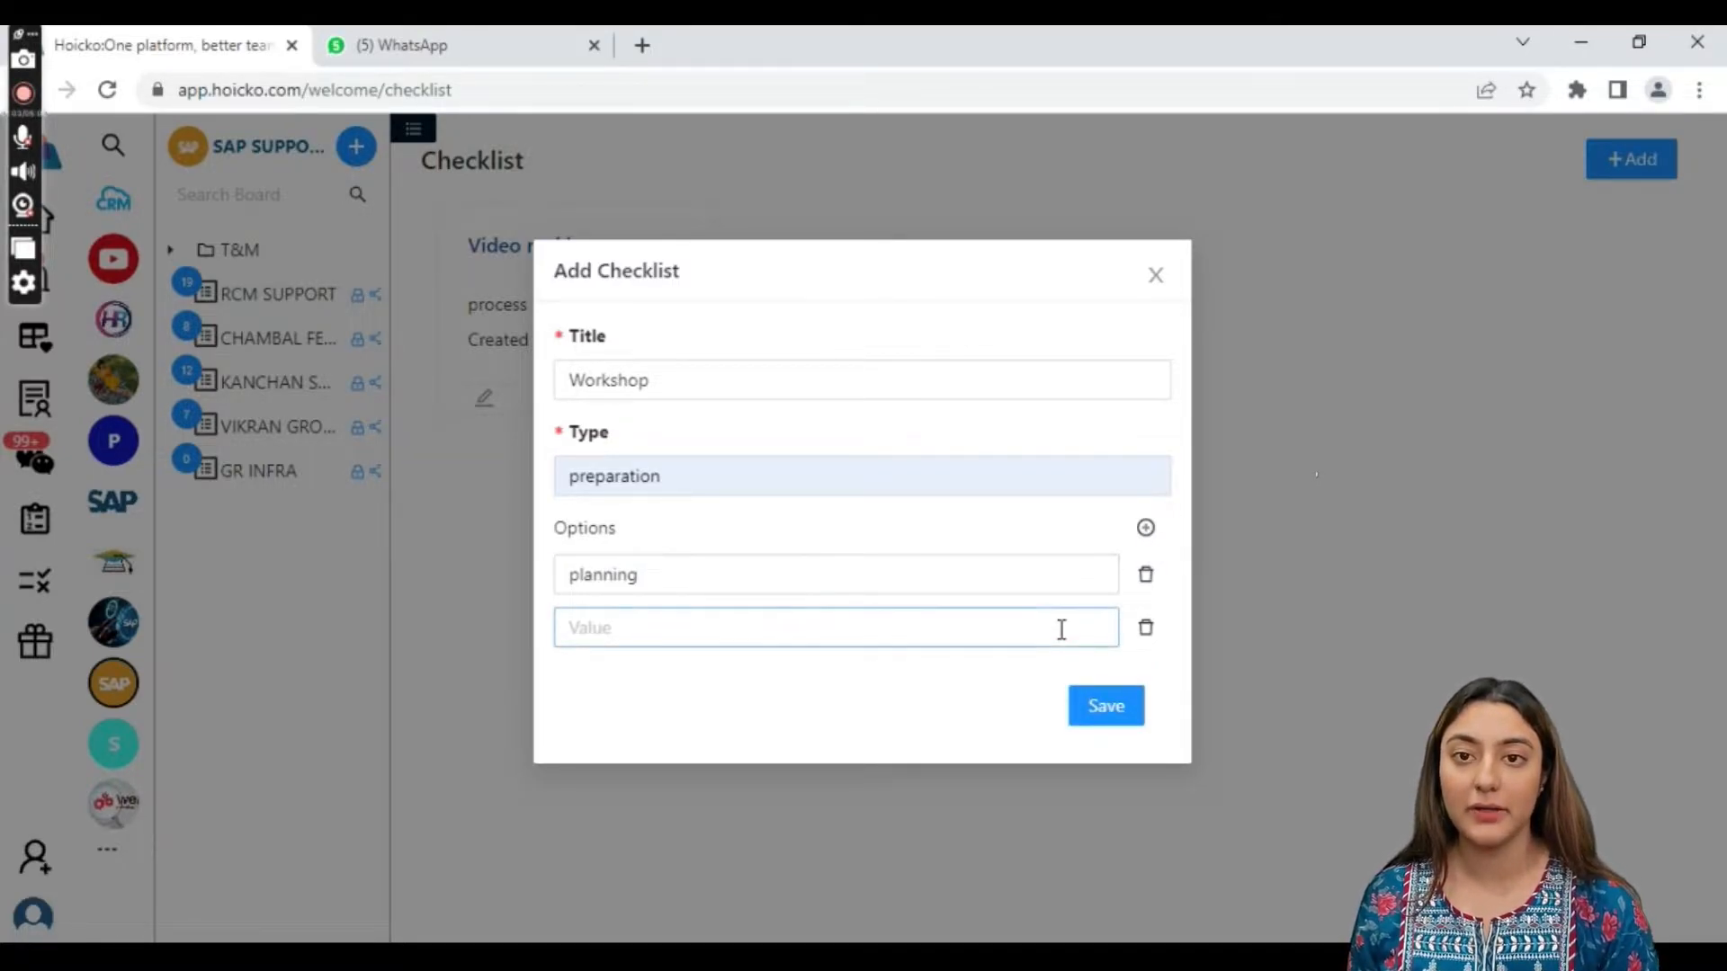
pyautogui.write('s')
pyautogui.press('BackSpace')
pyautogui.write('p')
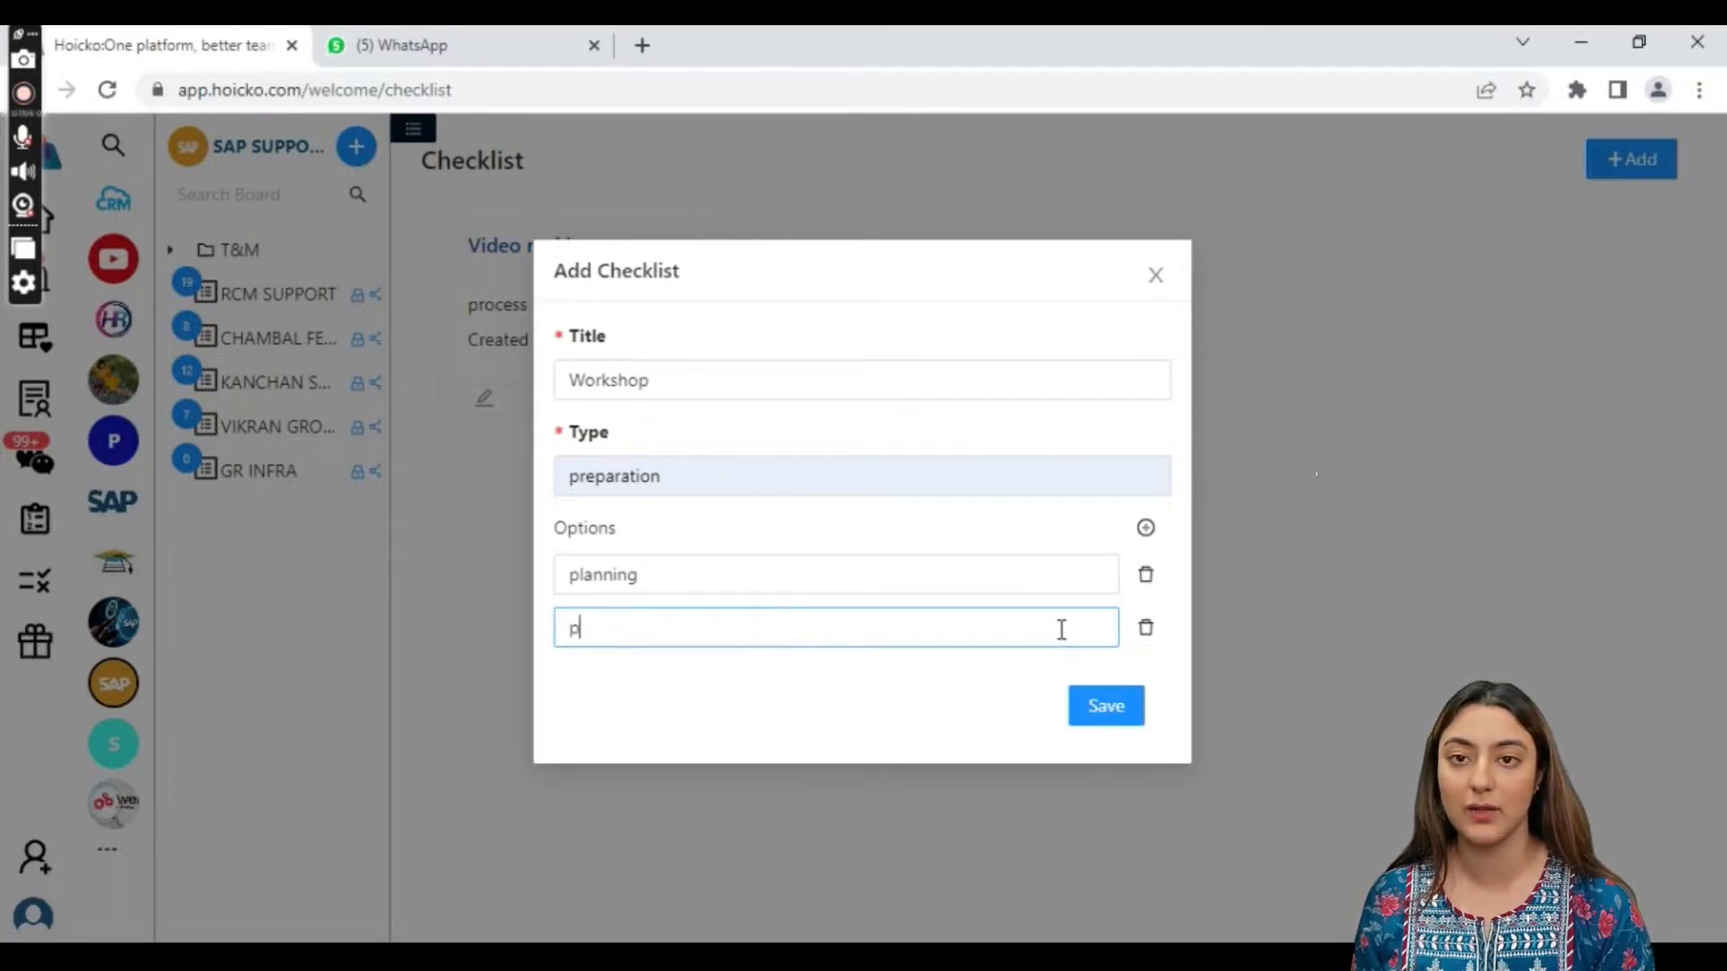
pyautogui.write('ower point')
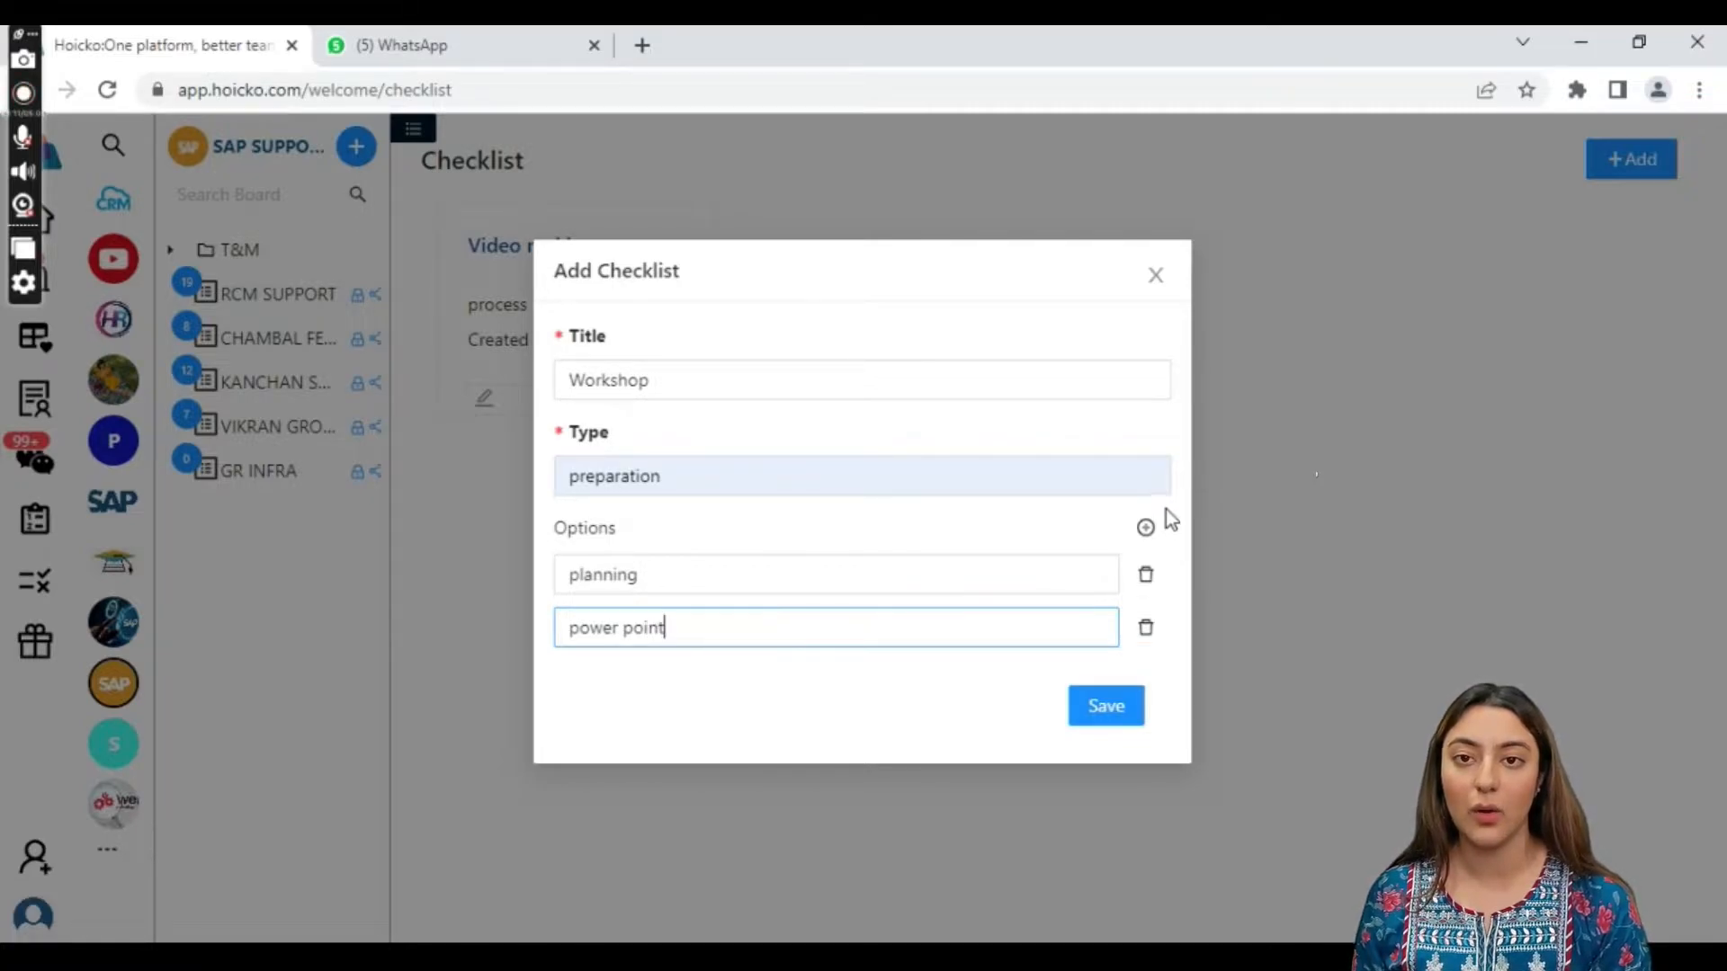
pyautogui.click(1143, 531)
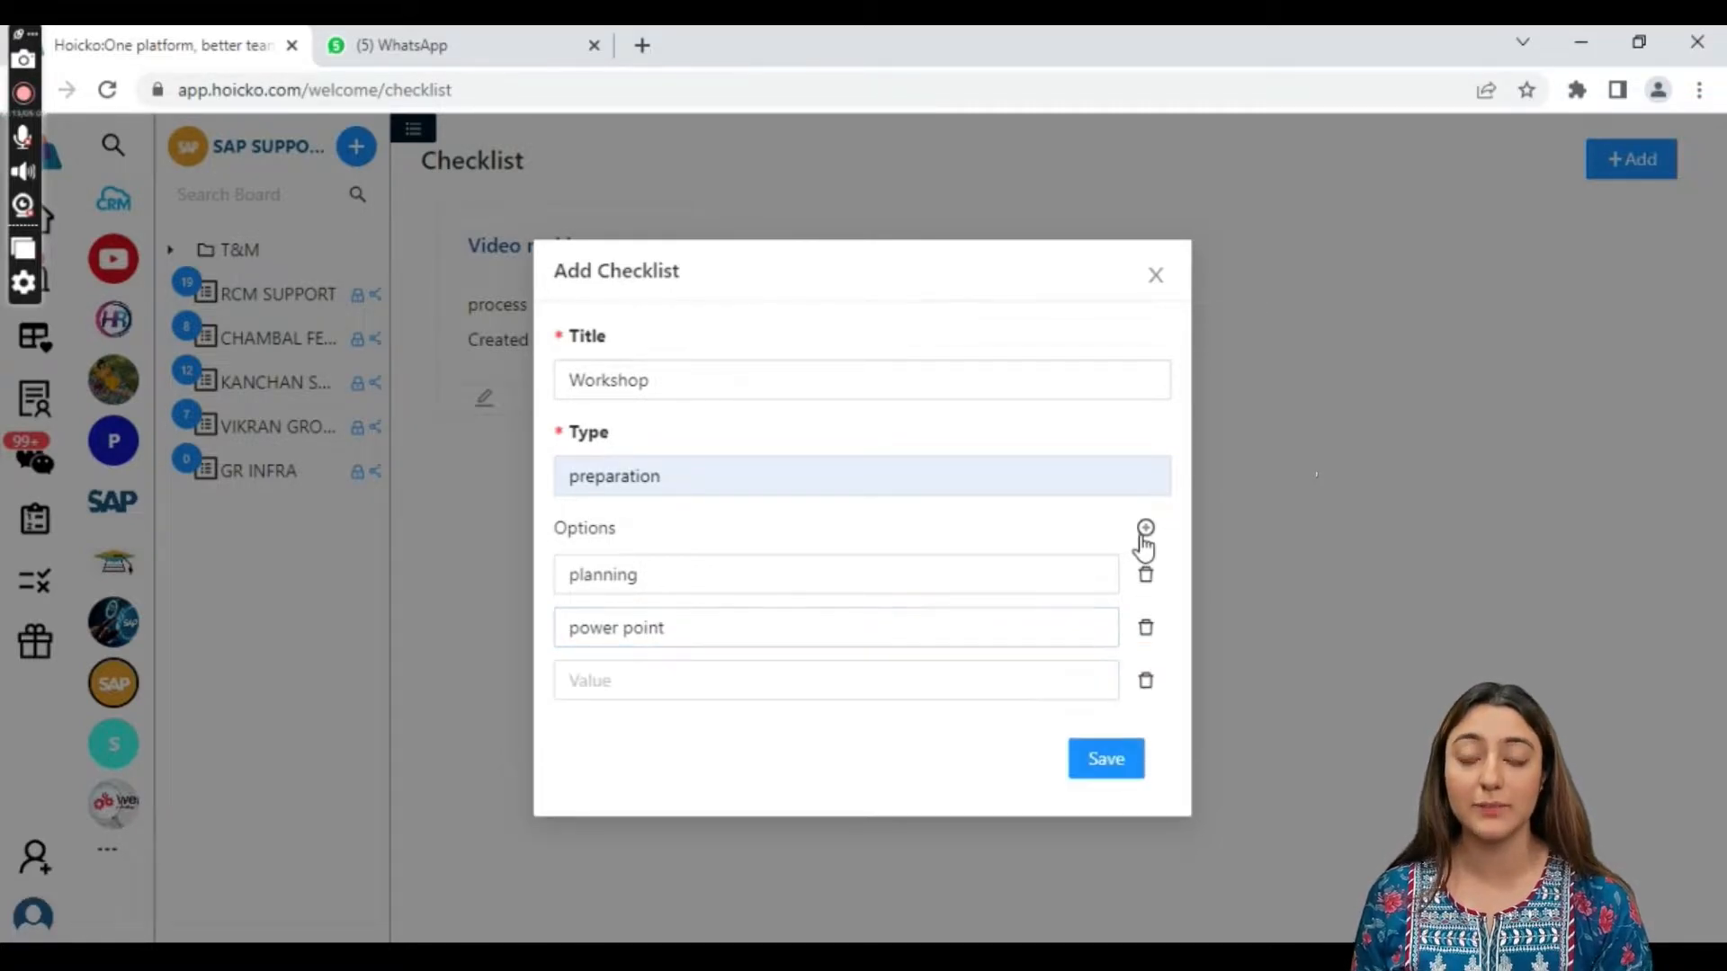
pyautogui.click(1046, 687)
pyautogui.write('topics')
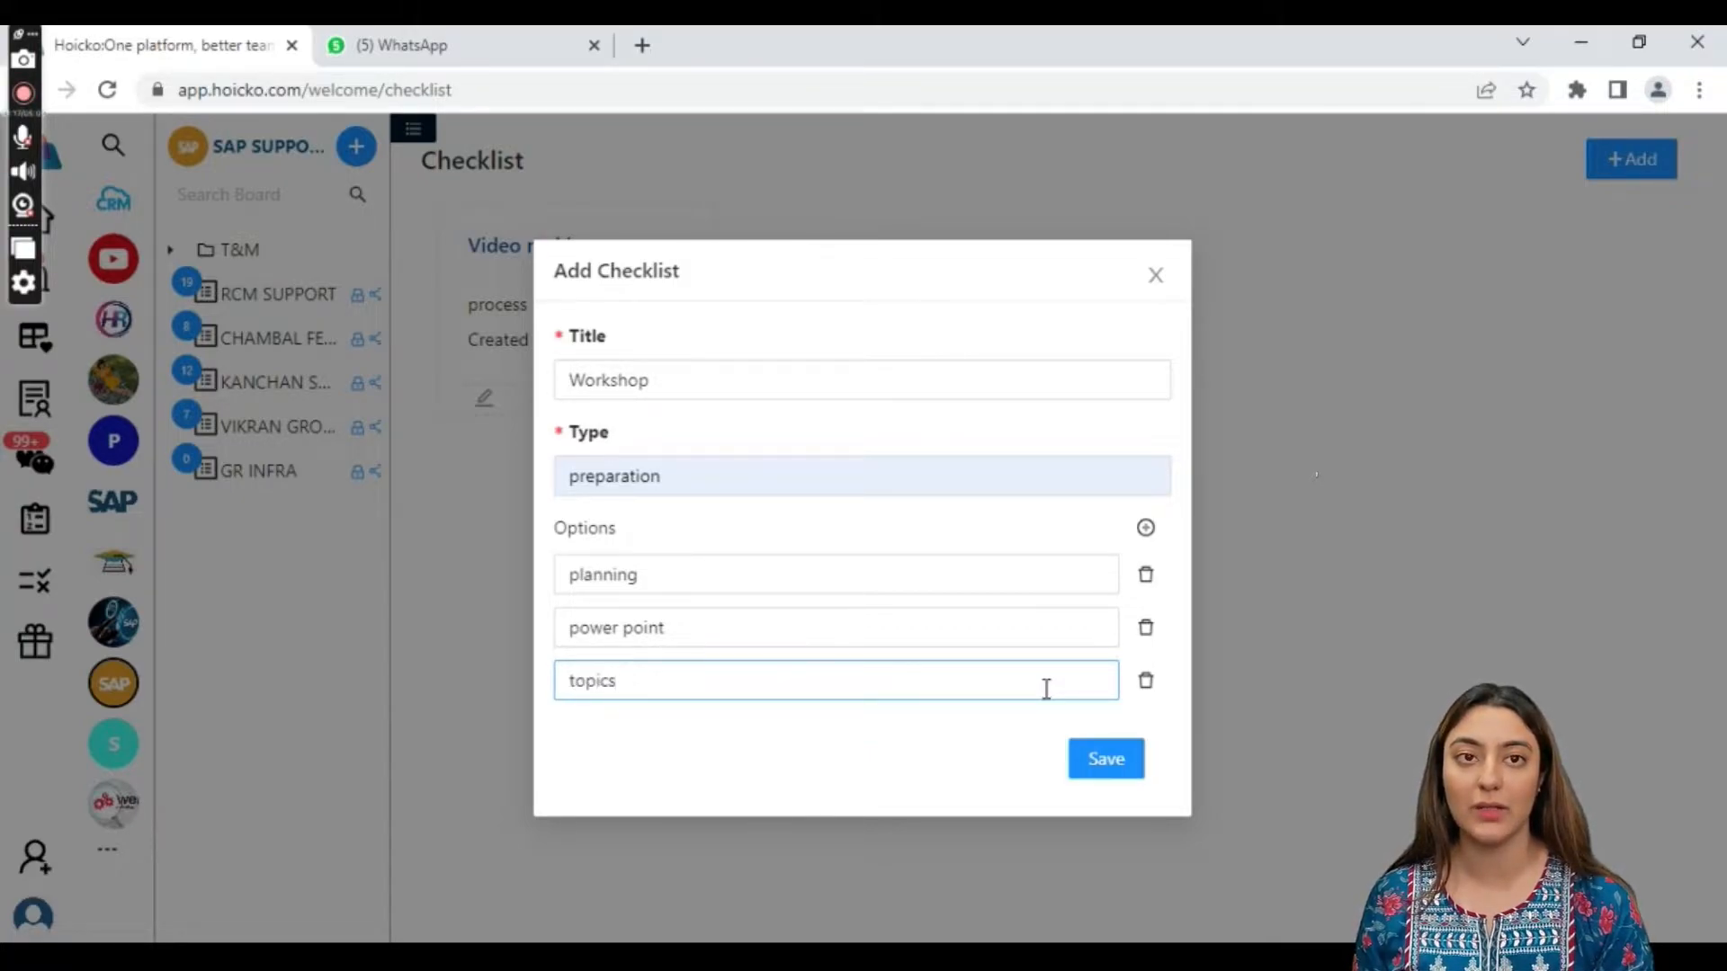
pyautogui.click(1111, 757)
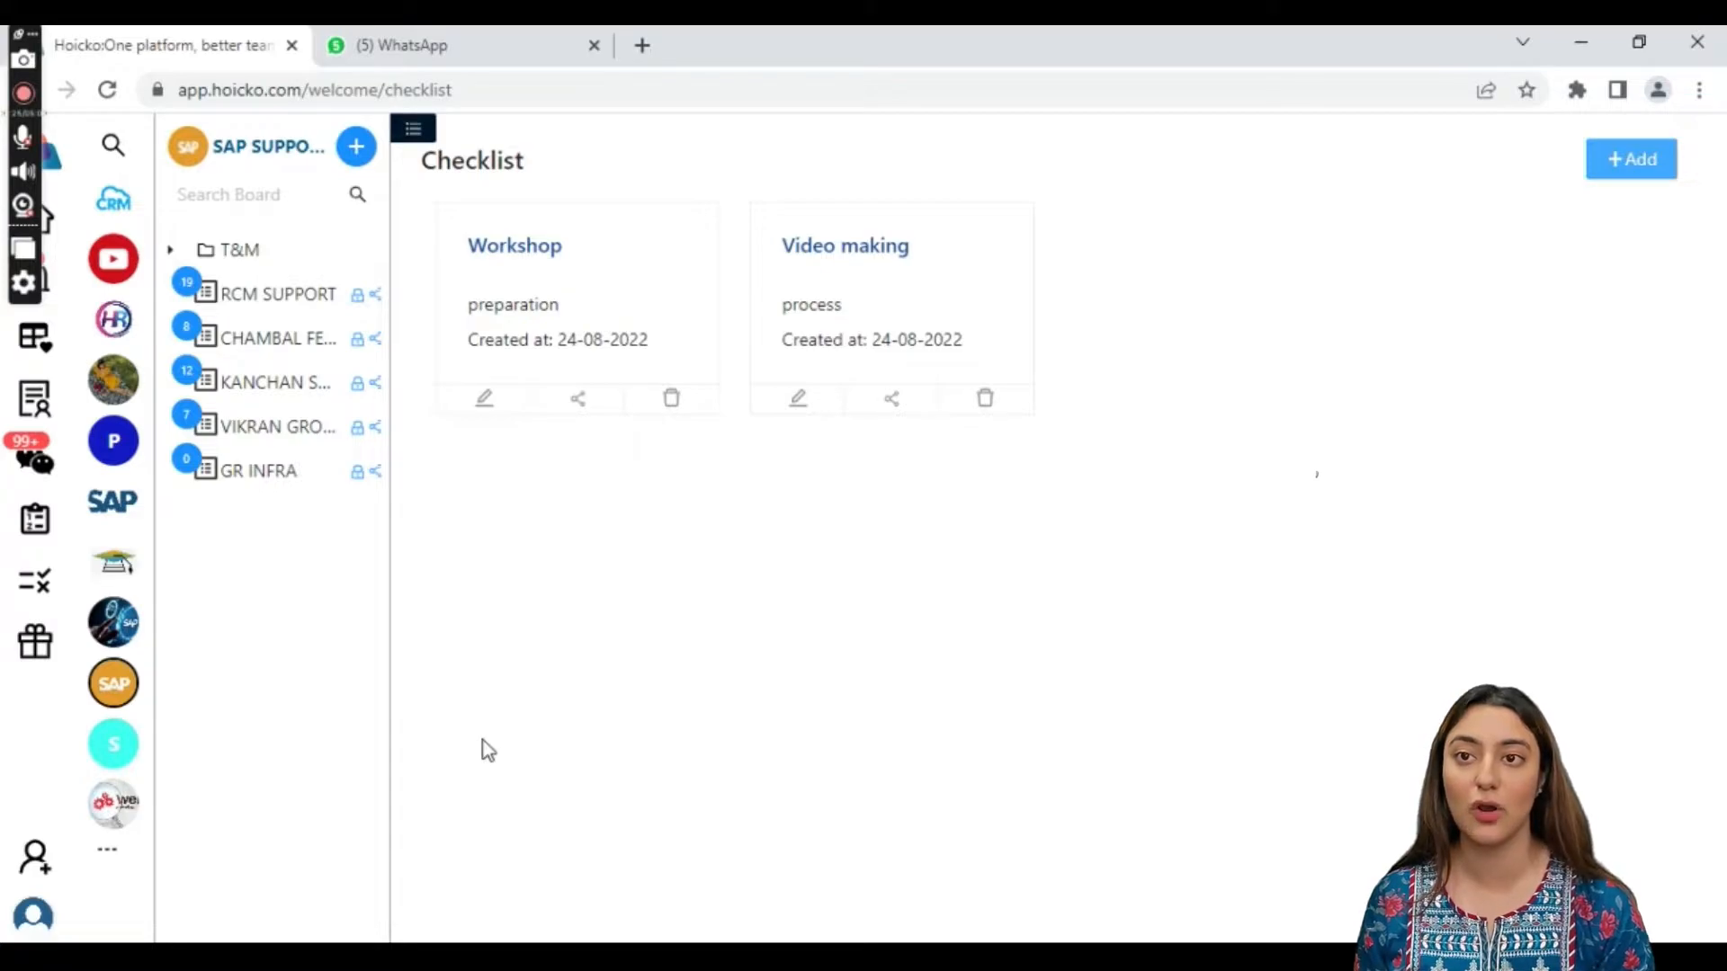
# - Add a Checklist column of type "Seperate for all rows" to the Video Creation board in the Personal Planning workspace
pyautogui.click(122, 454)
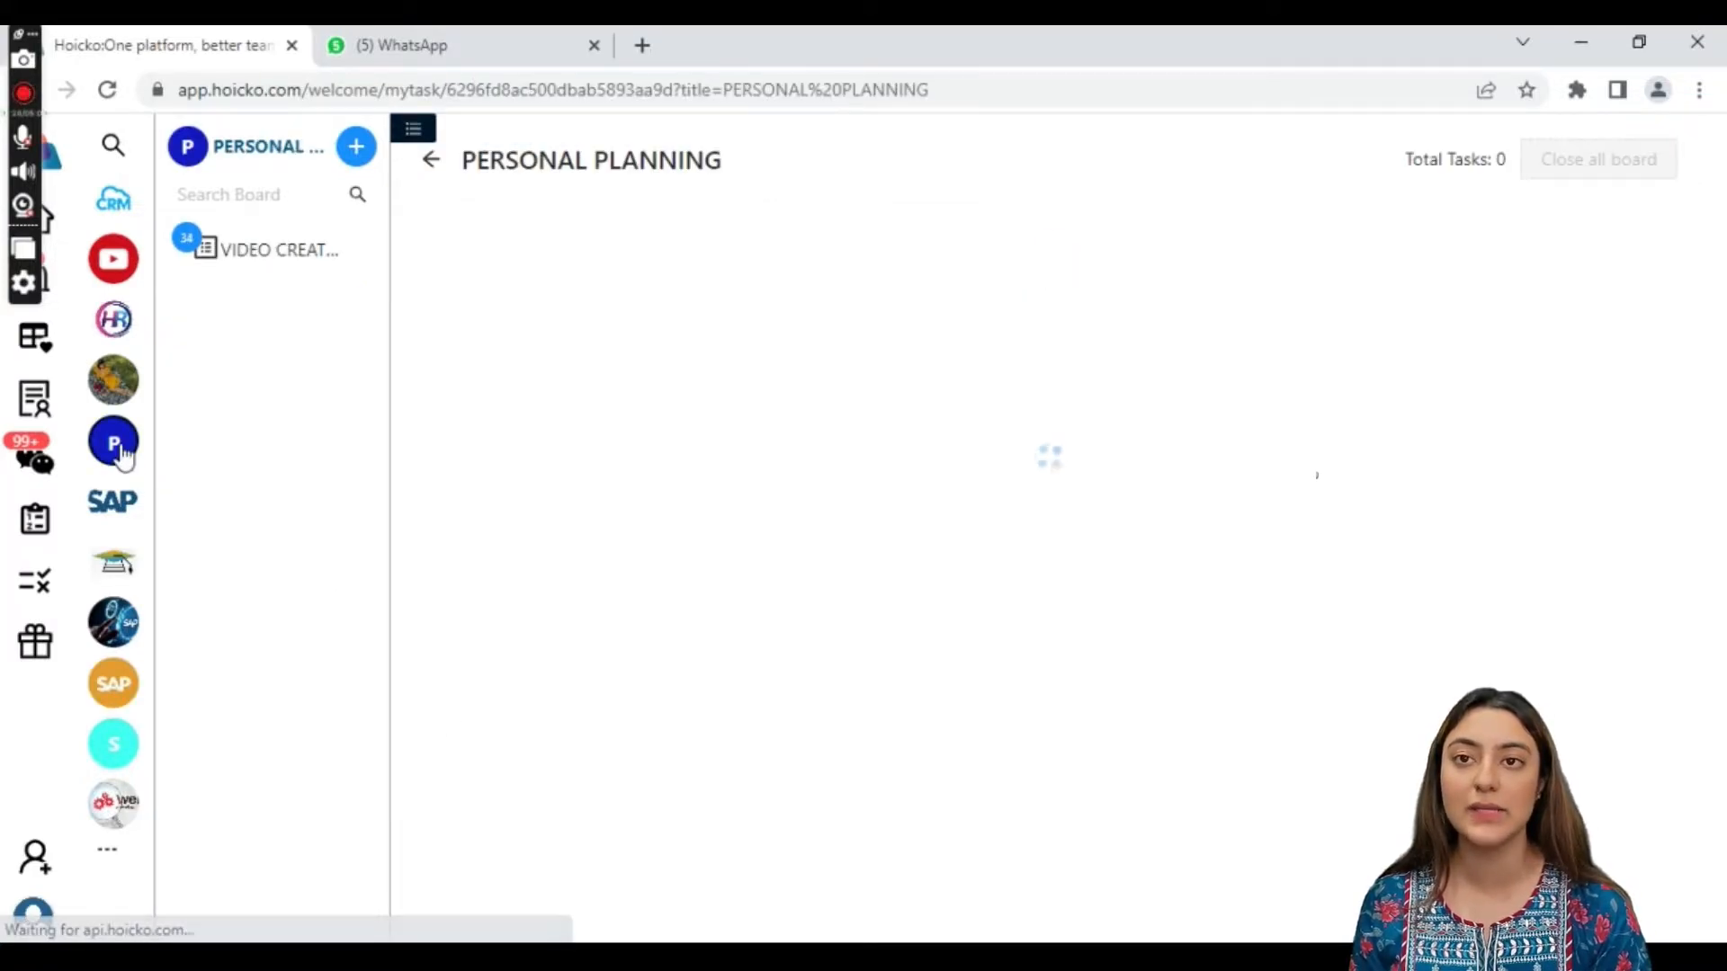
pyautogui.click(309, 257)
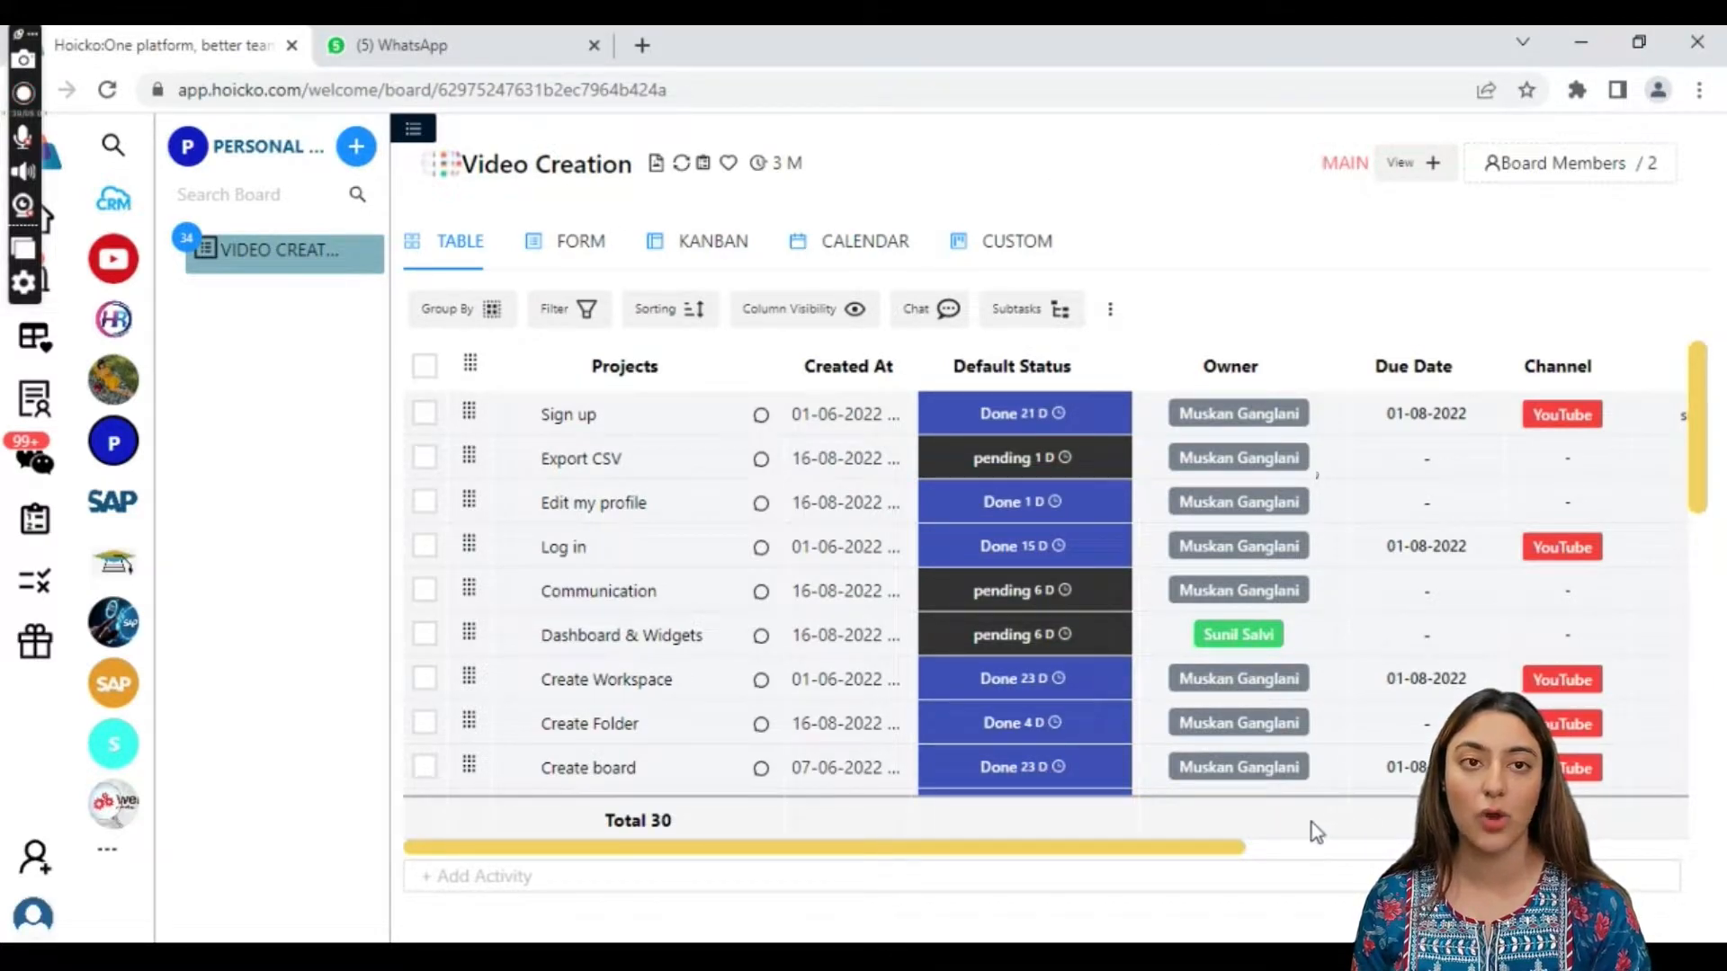
pyautogui.moveTo(1241, 848); pyautogui.dragTo(1722, 779)
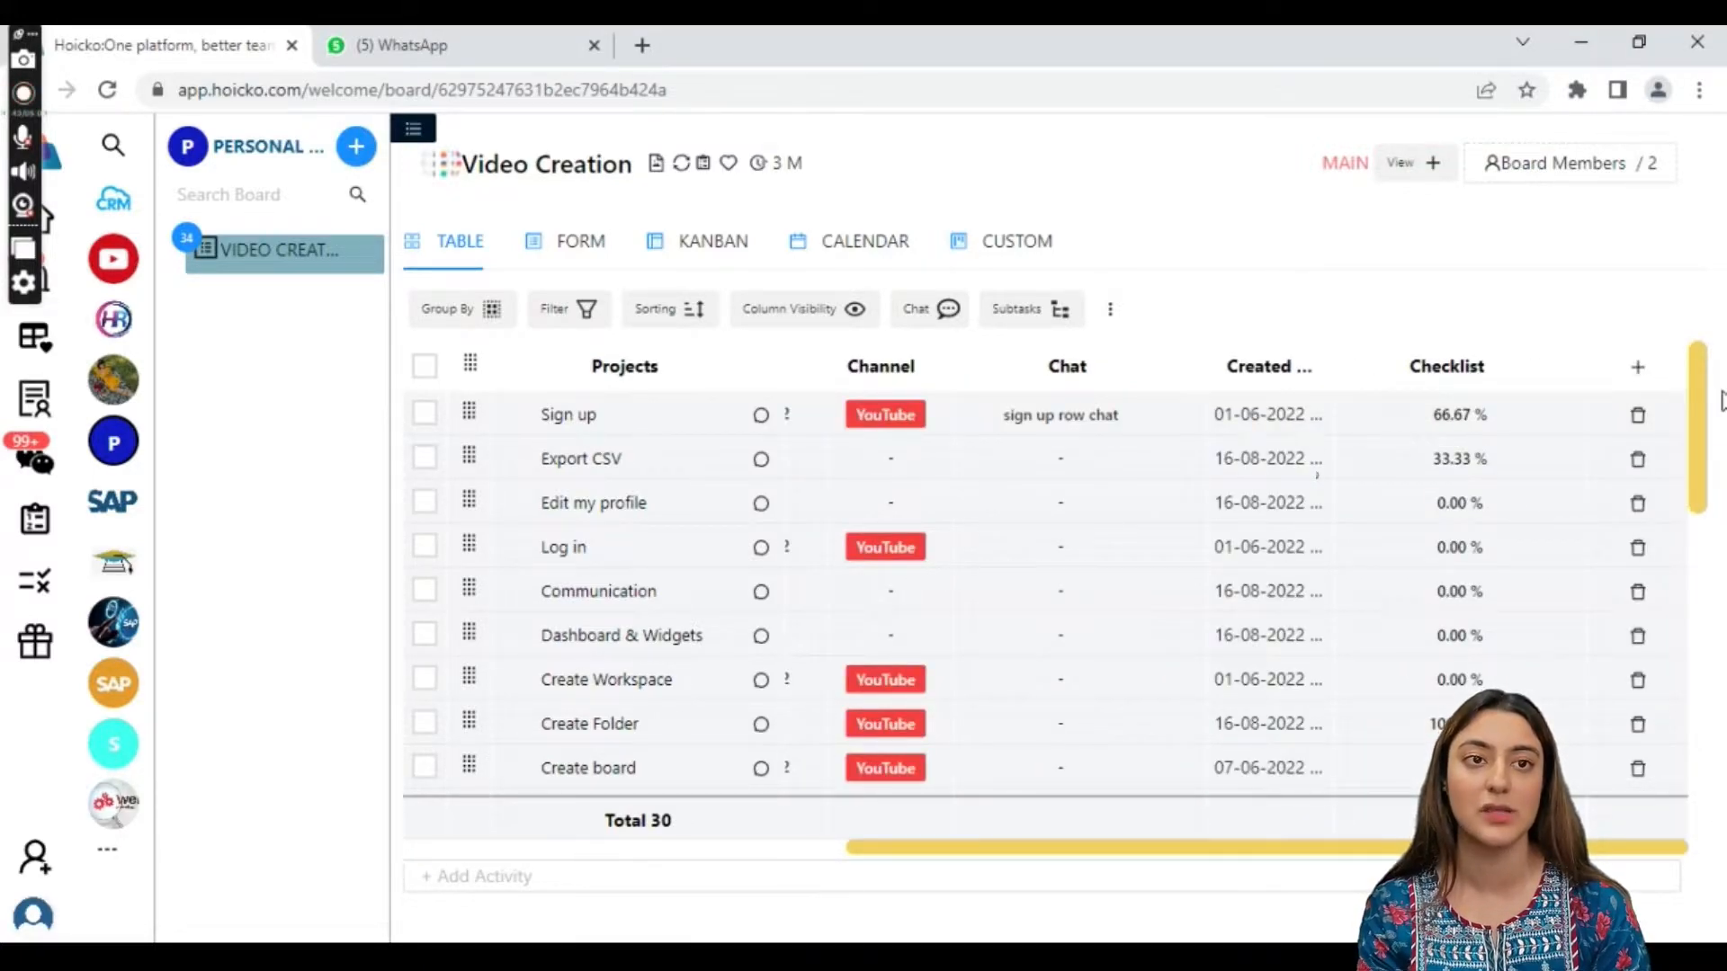
pyautogui.click(1638, 370)
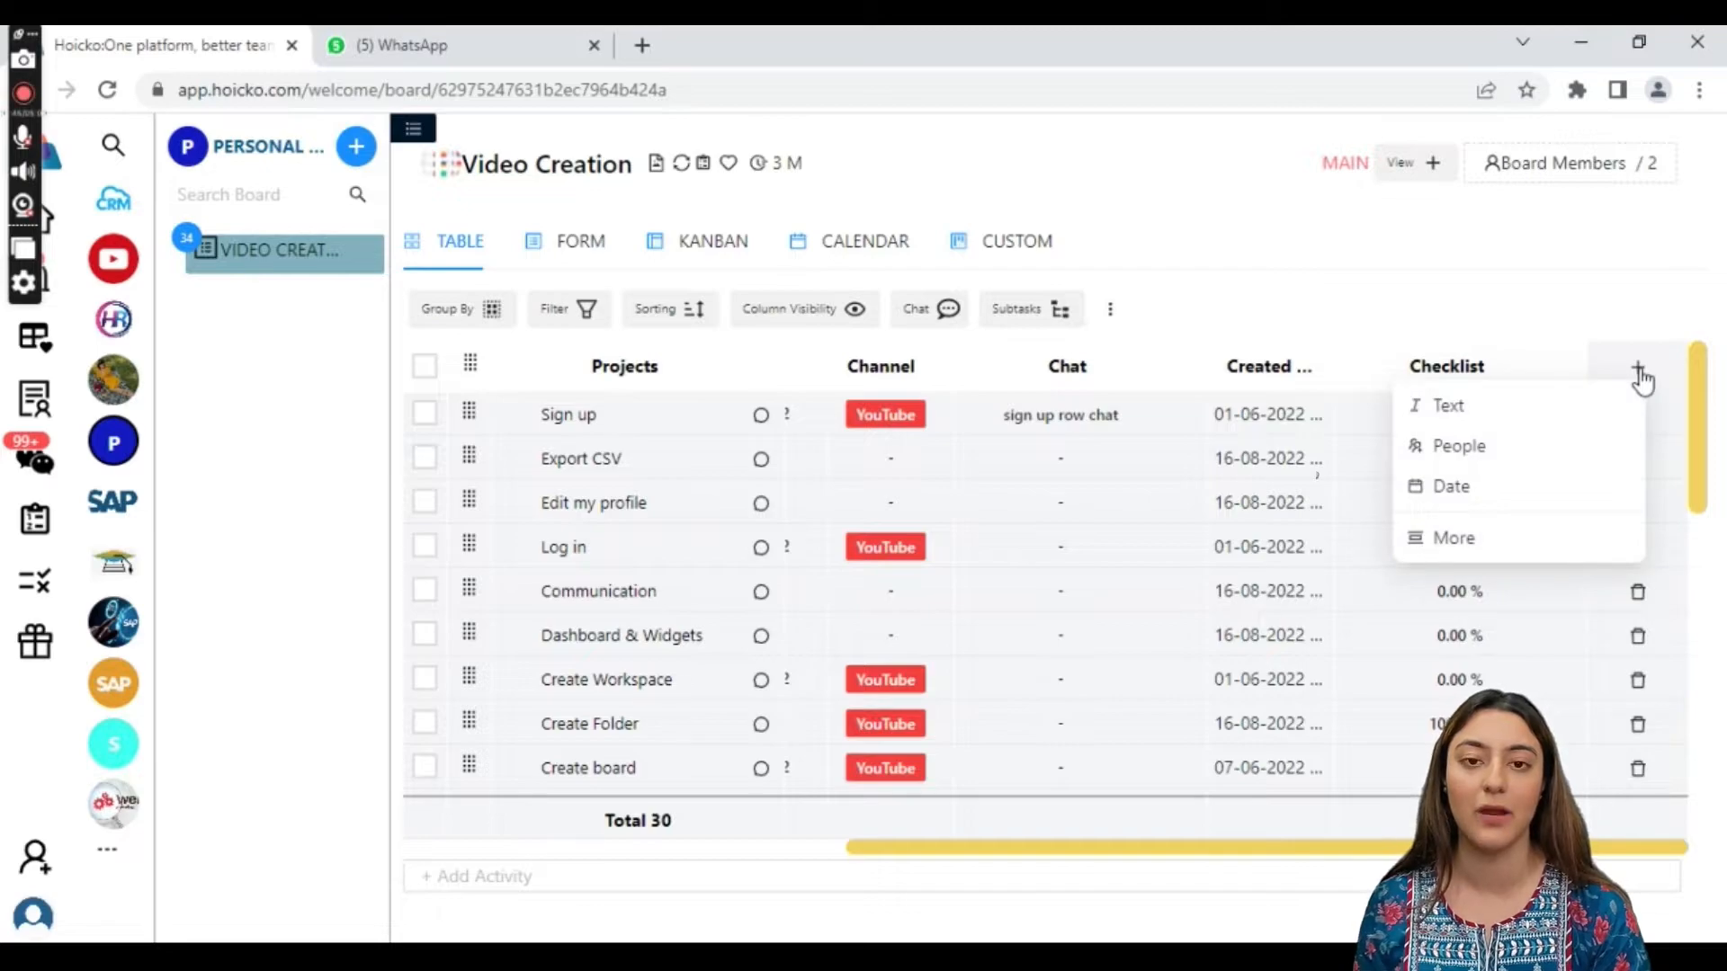
pyautogui.click(1492, 533)
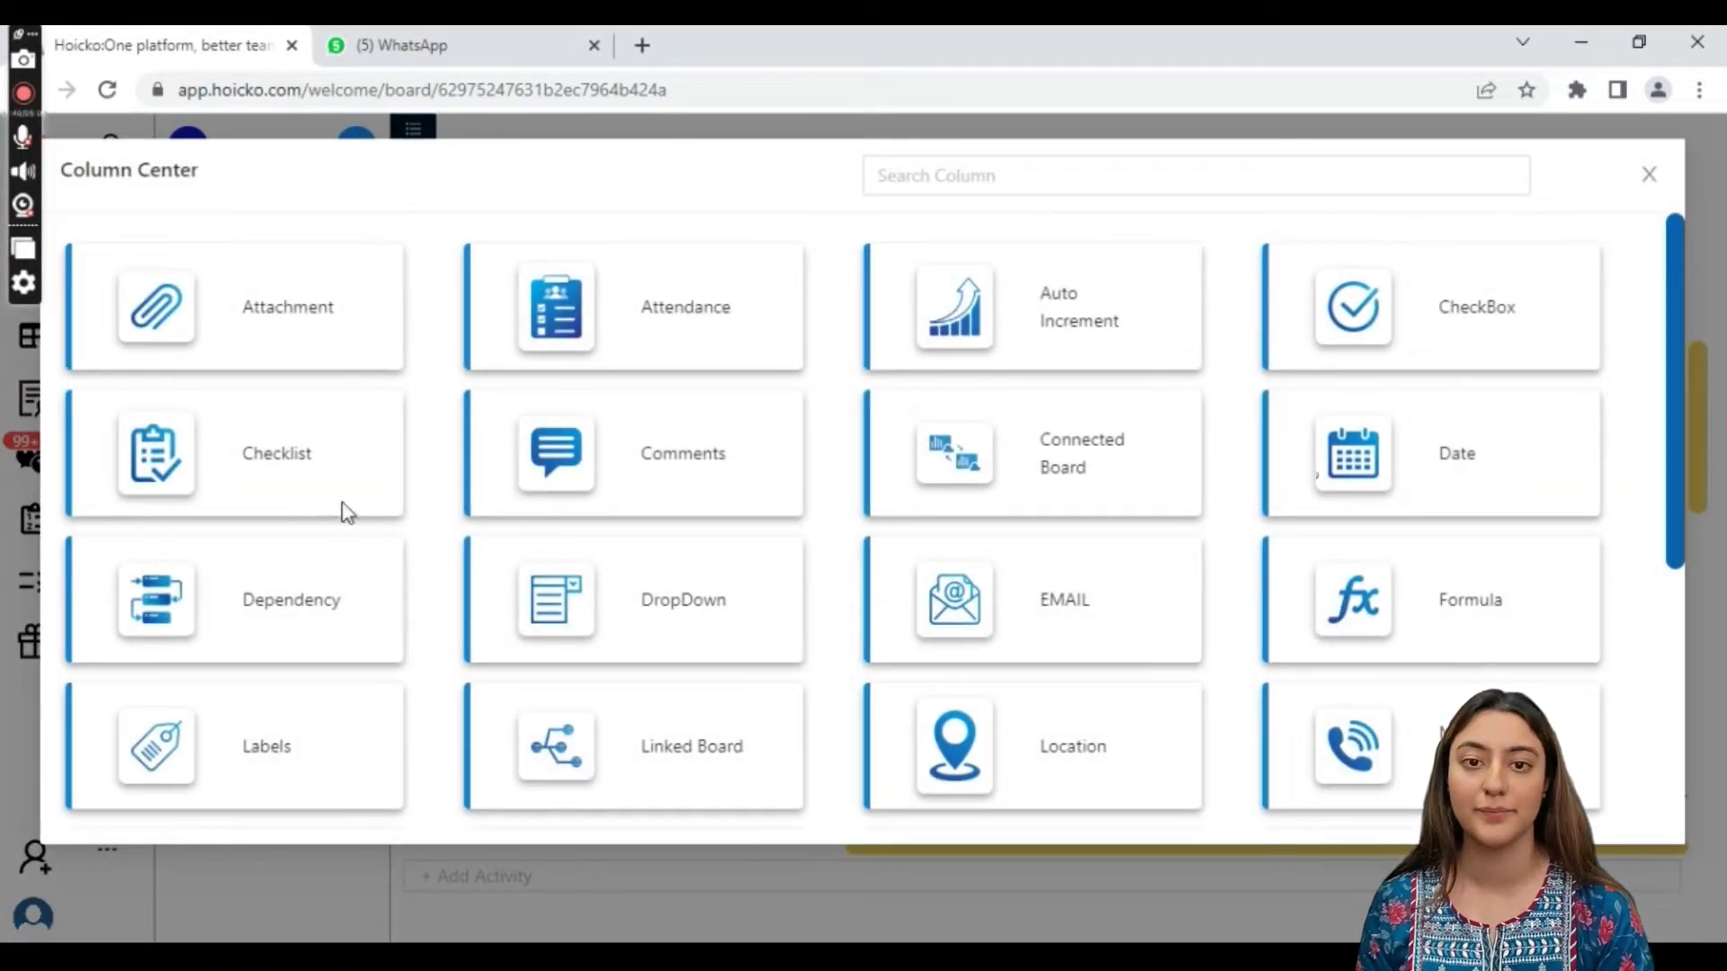
pyautogui.click(347, 513)
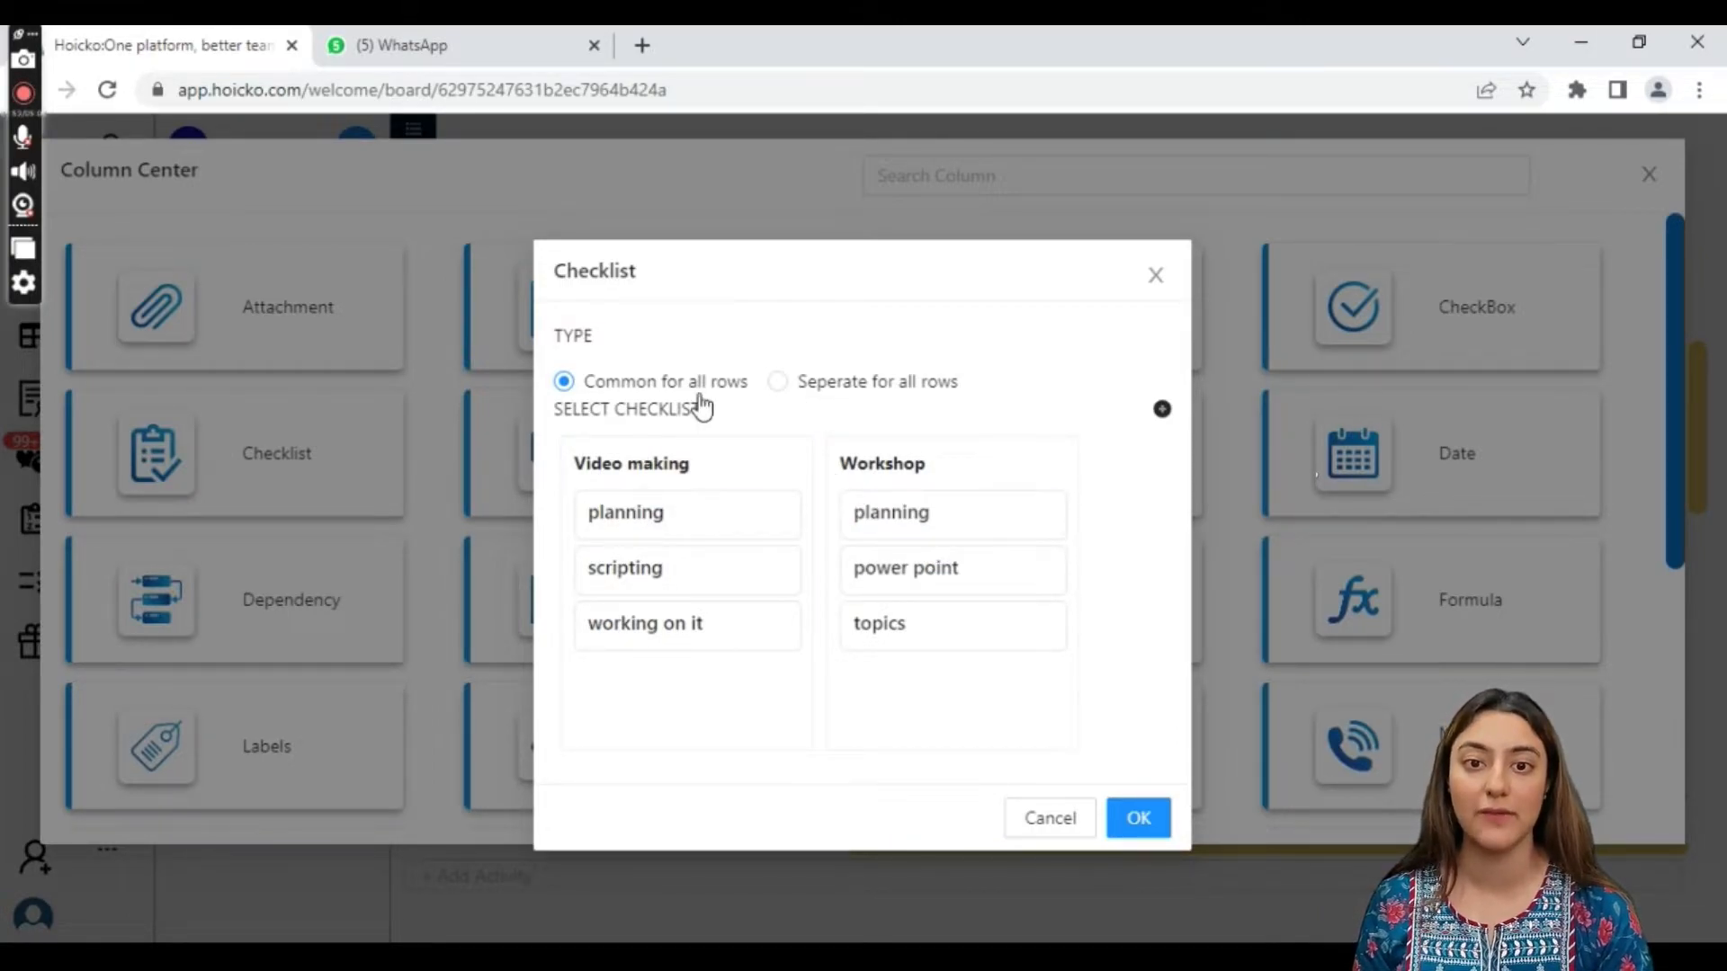
pyautogui.click(777, 384)
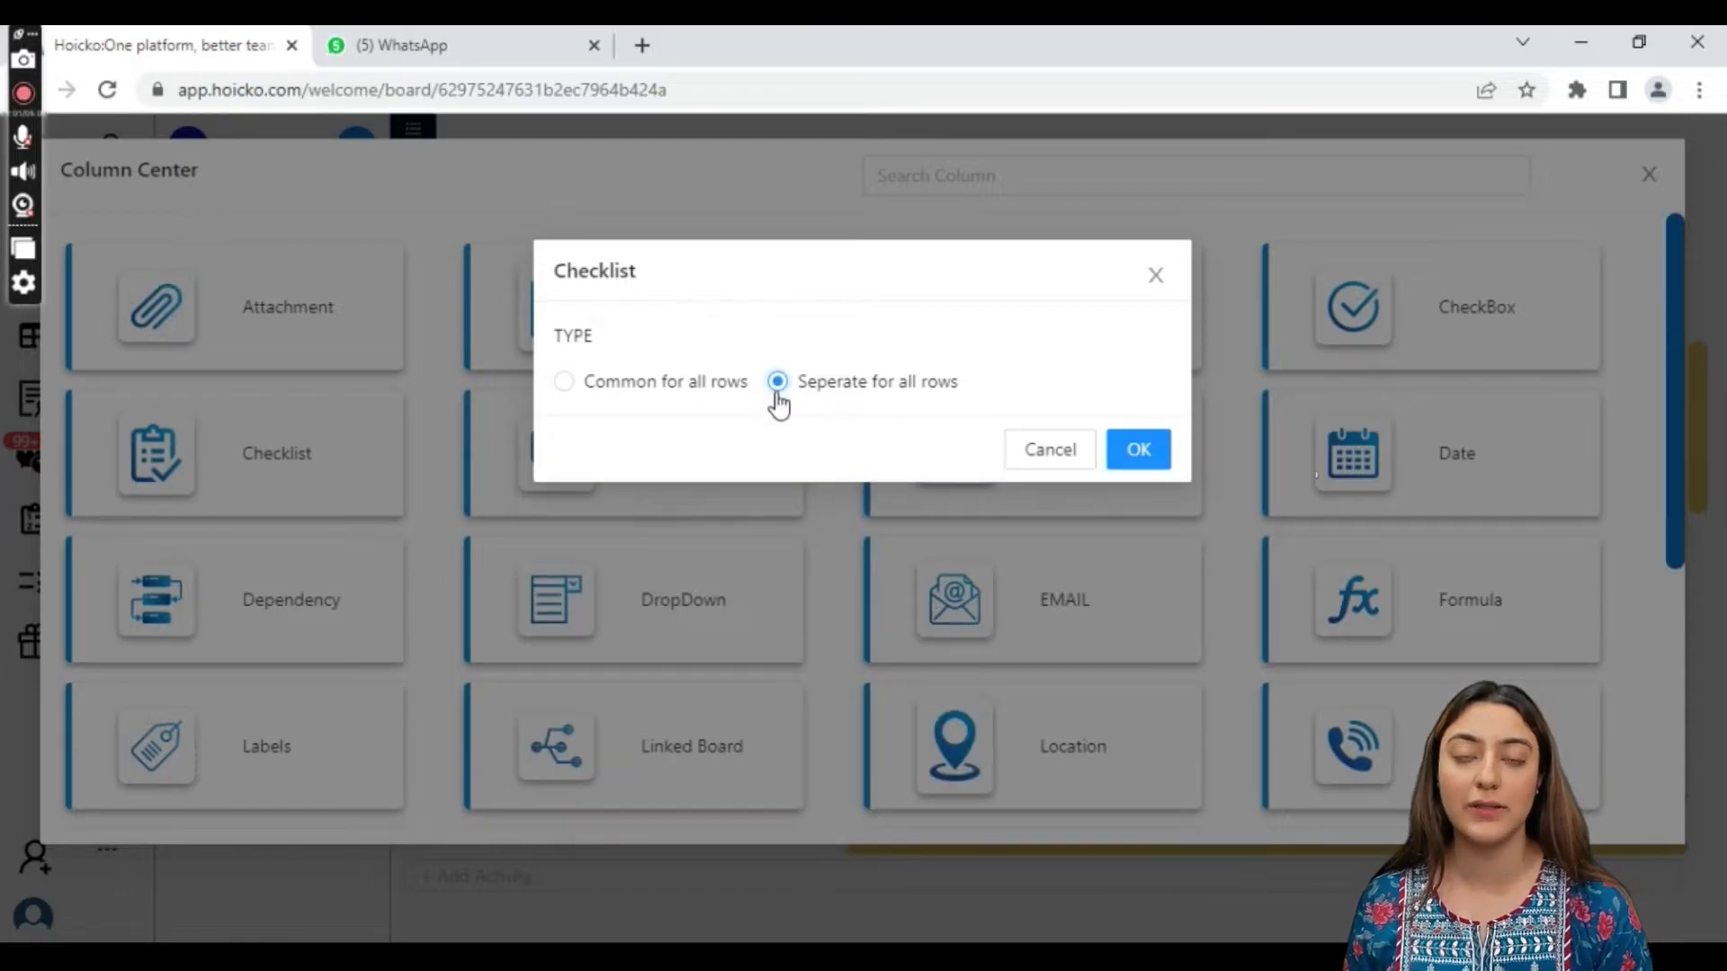
pyautogui.click(1147, 455)
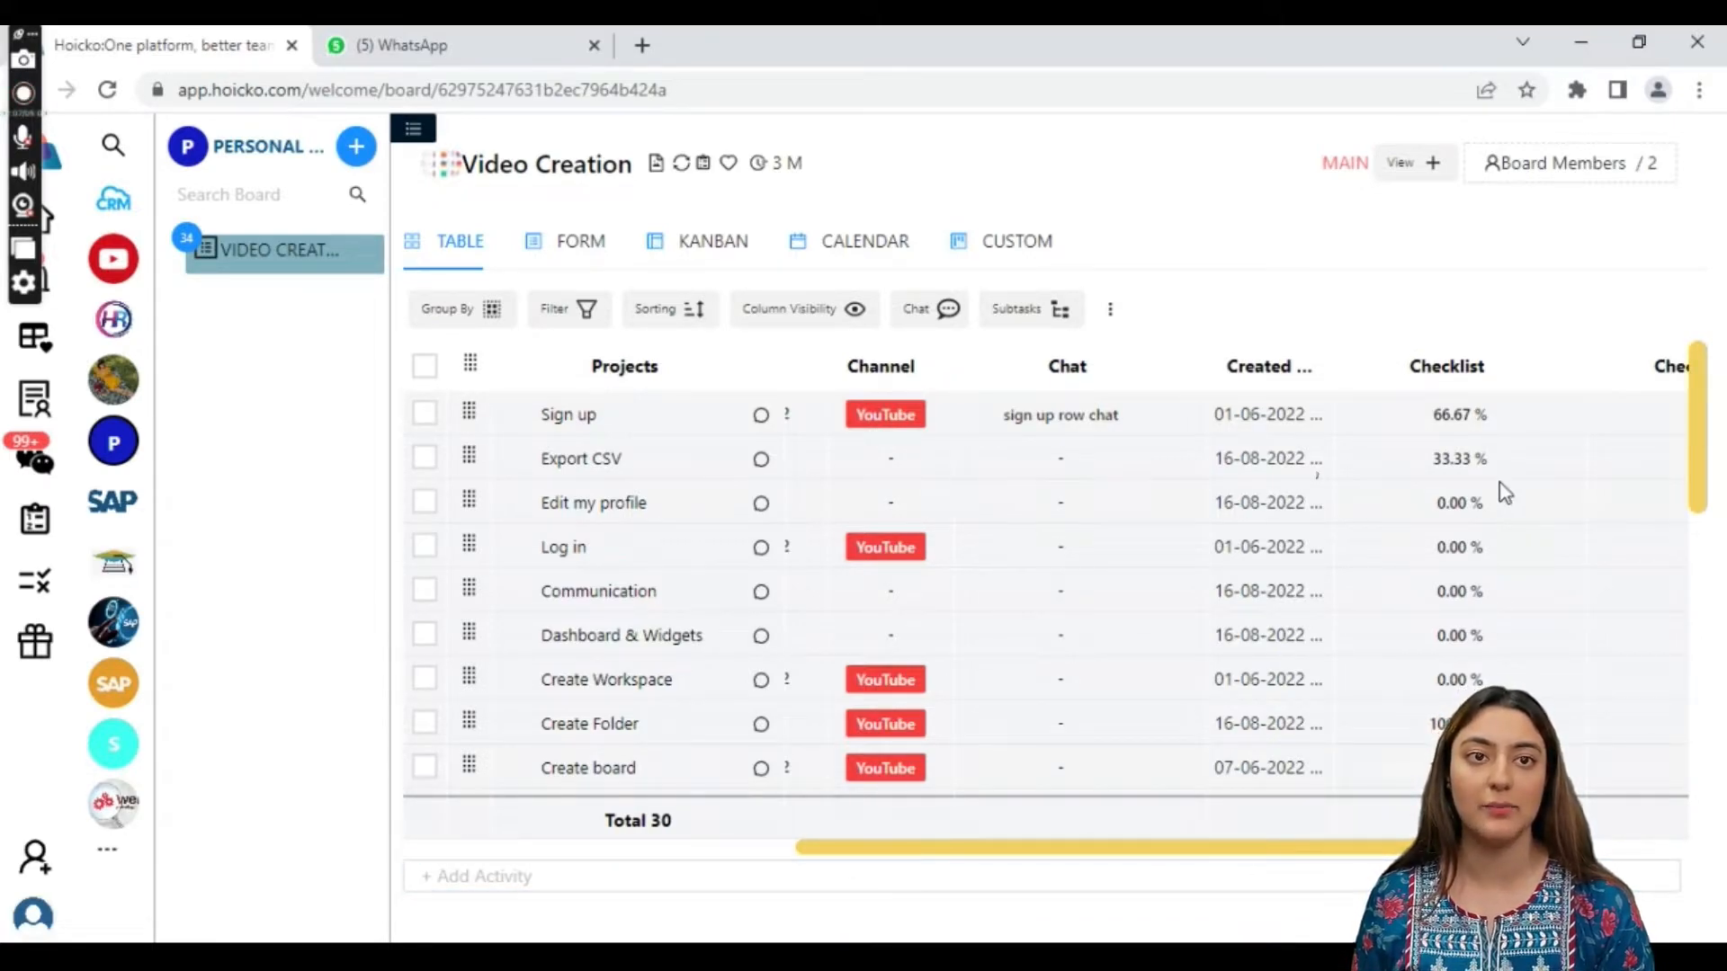
# - Delete the older Checklist column, next to the Created column, from the Video Creation board
pyautogui.click(1548, 369)
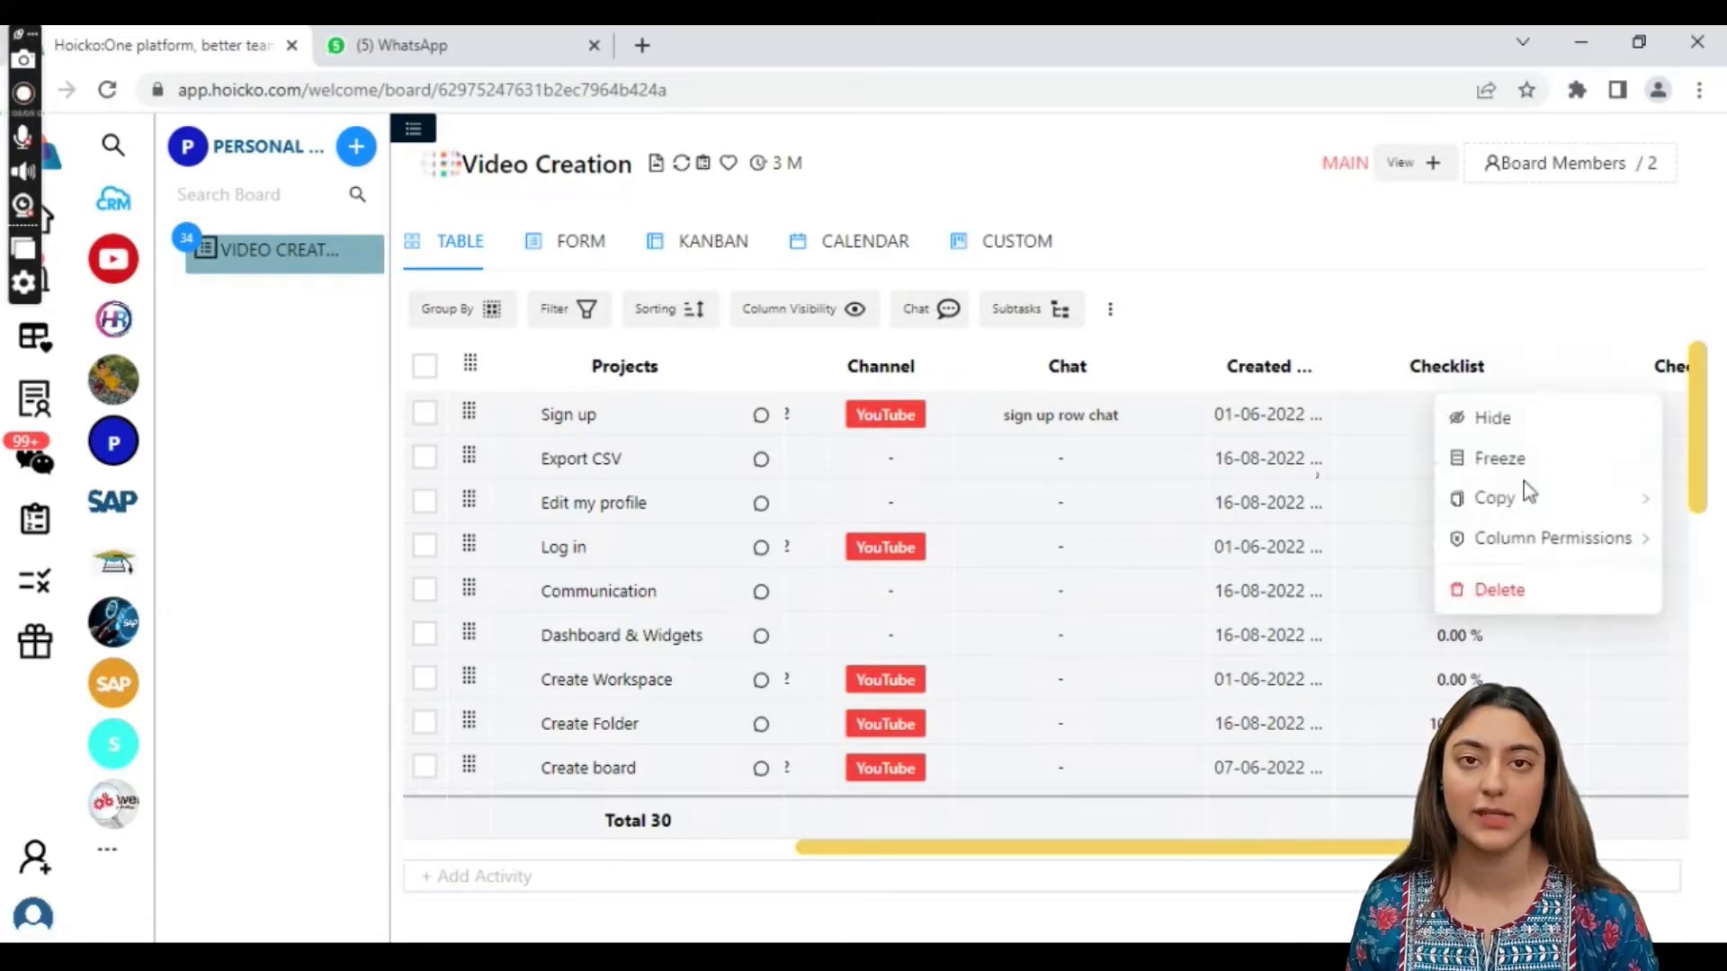
pyautogui.click(1518, 586)
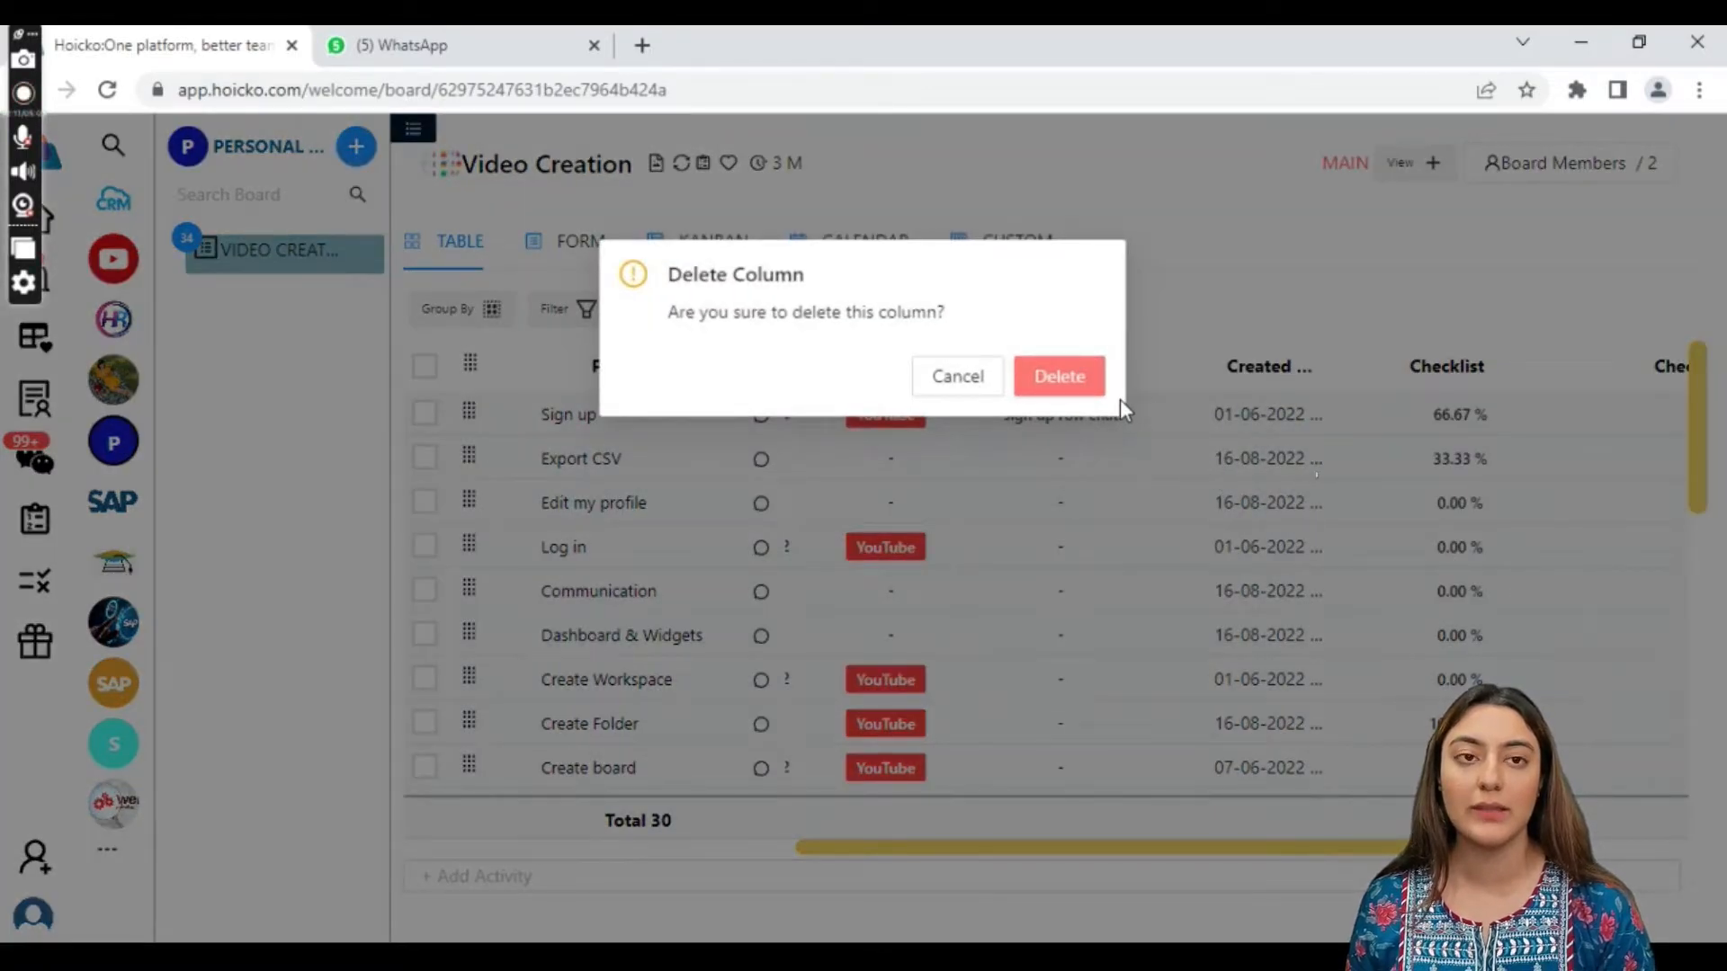
pyautogui.click(1062, 378)
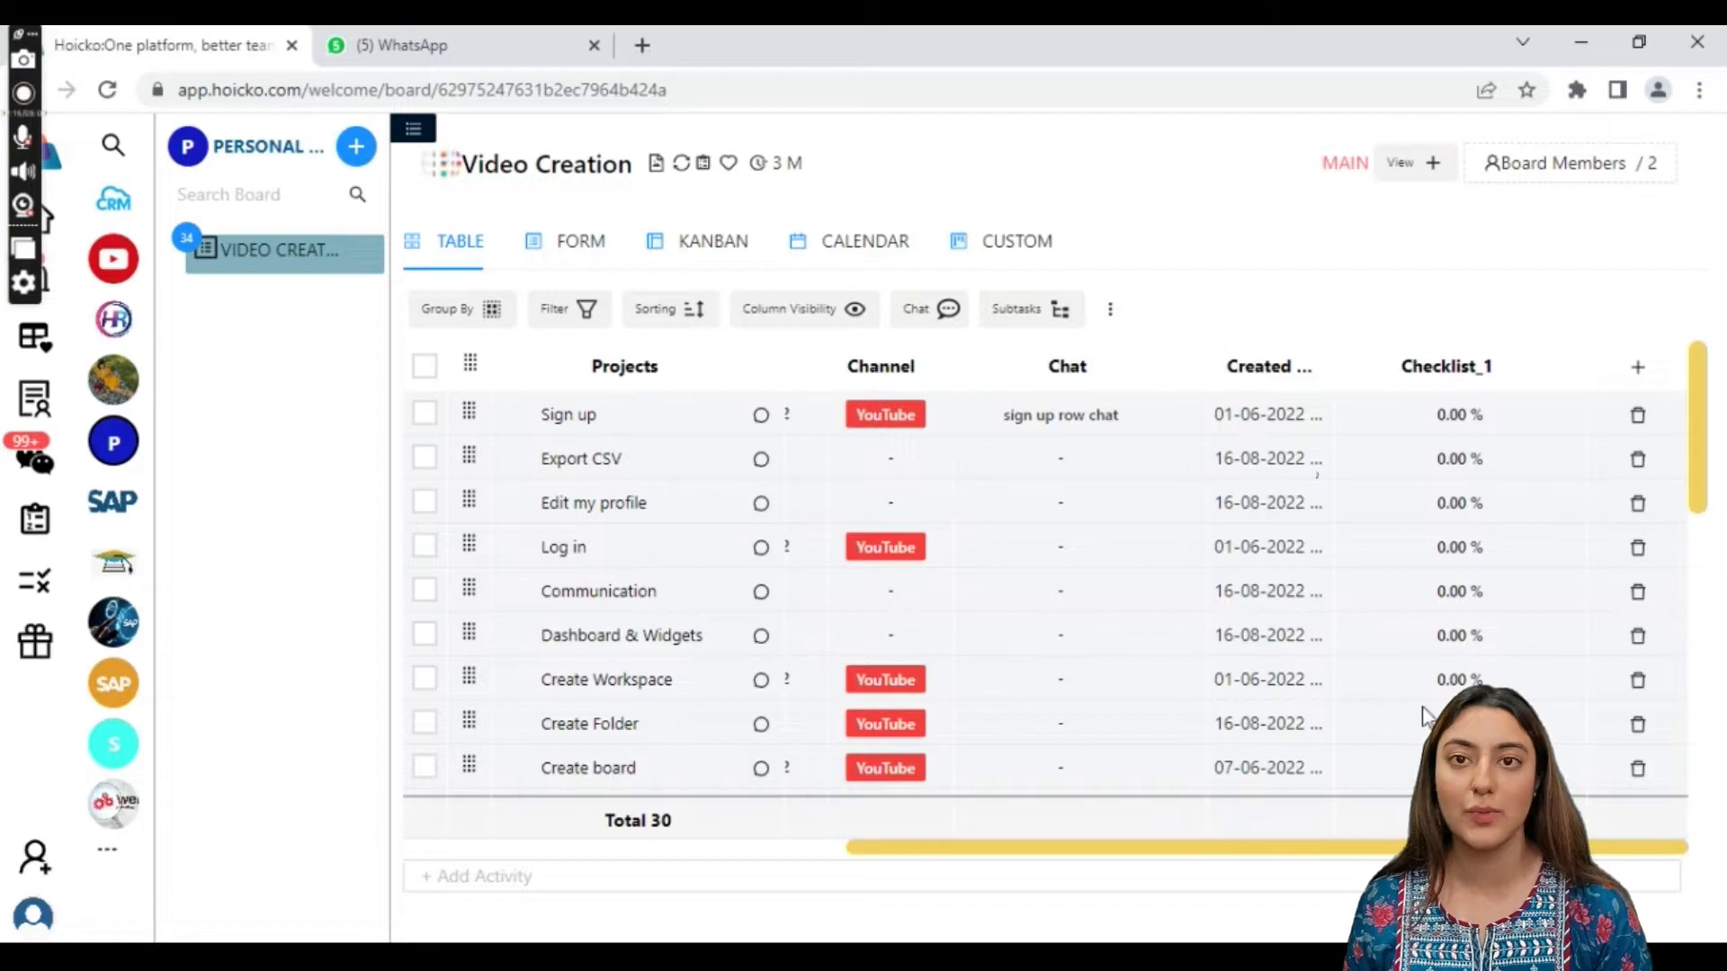
# - Assign the Video making checklist to the Sign up row and mark planning and scripting as completed
pyautogui.click(1467, 421)
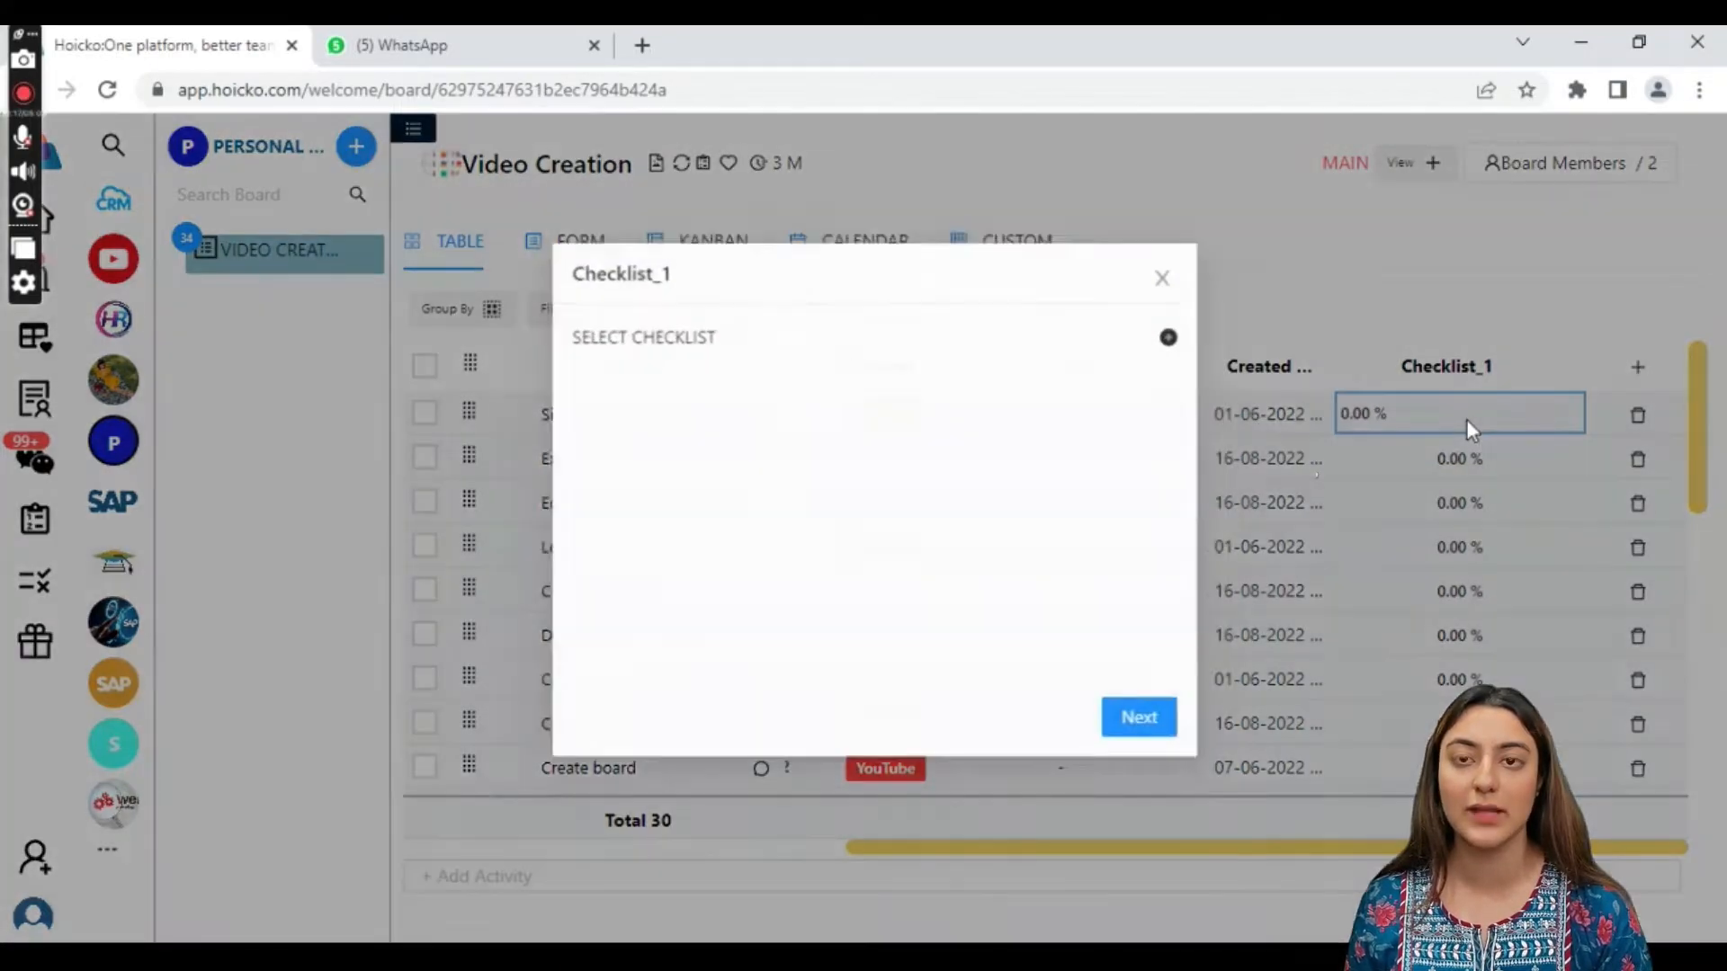
pyautogui.click(757, 403)
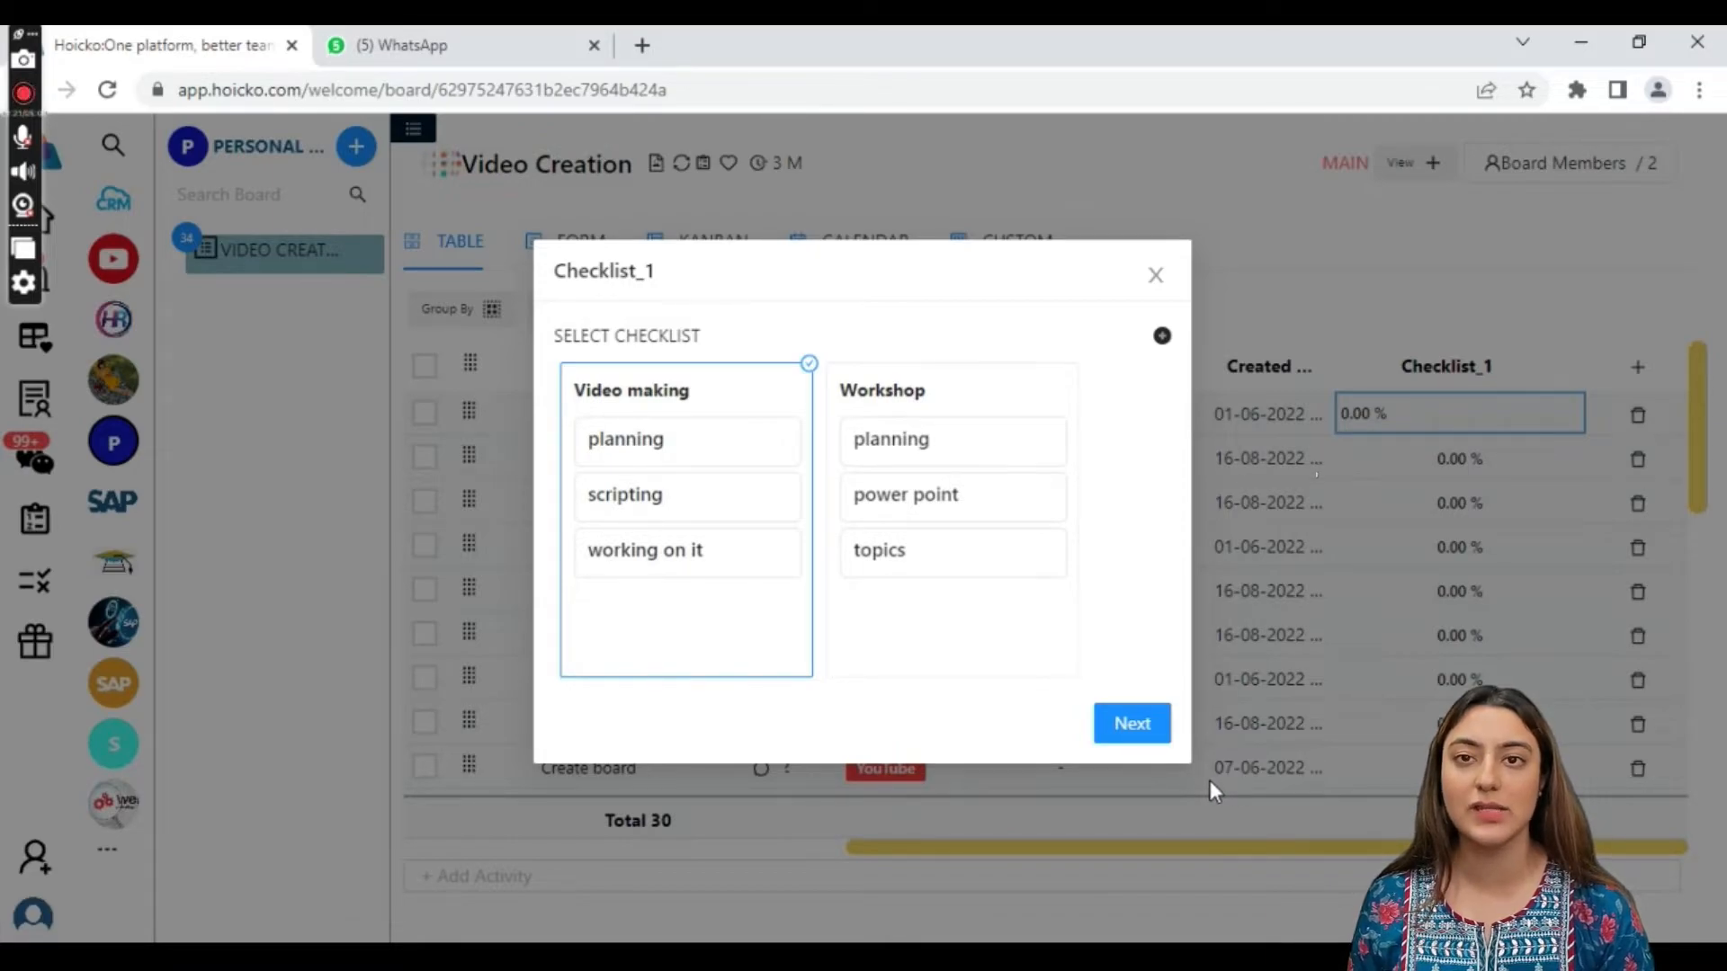
pyautogui.click(1147, 721)
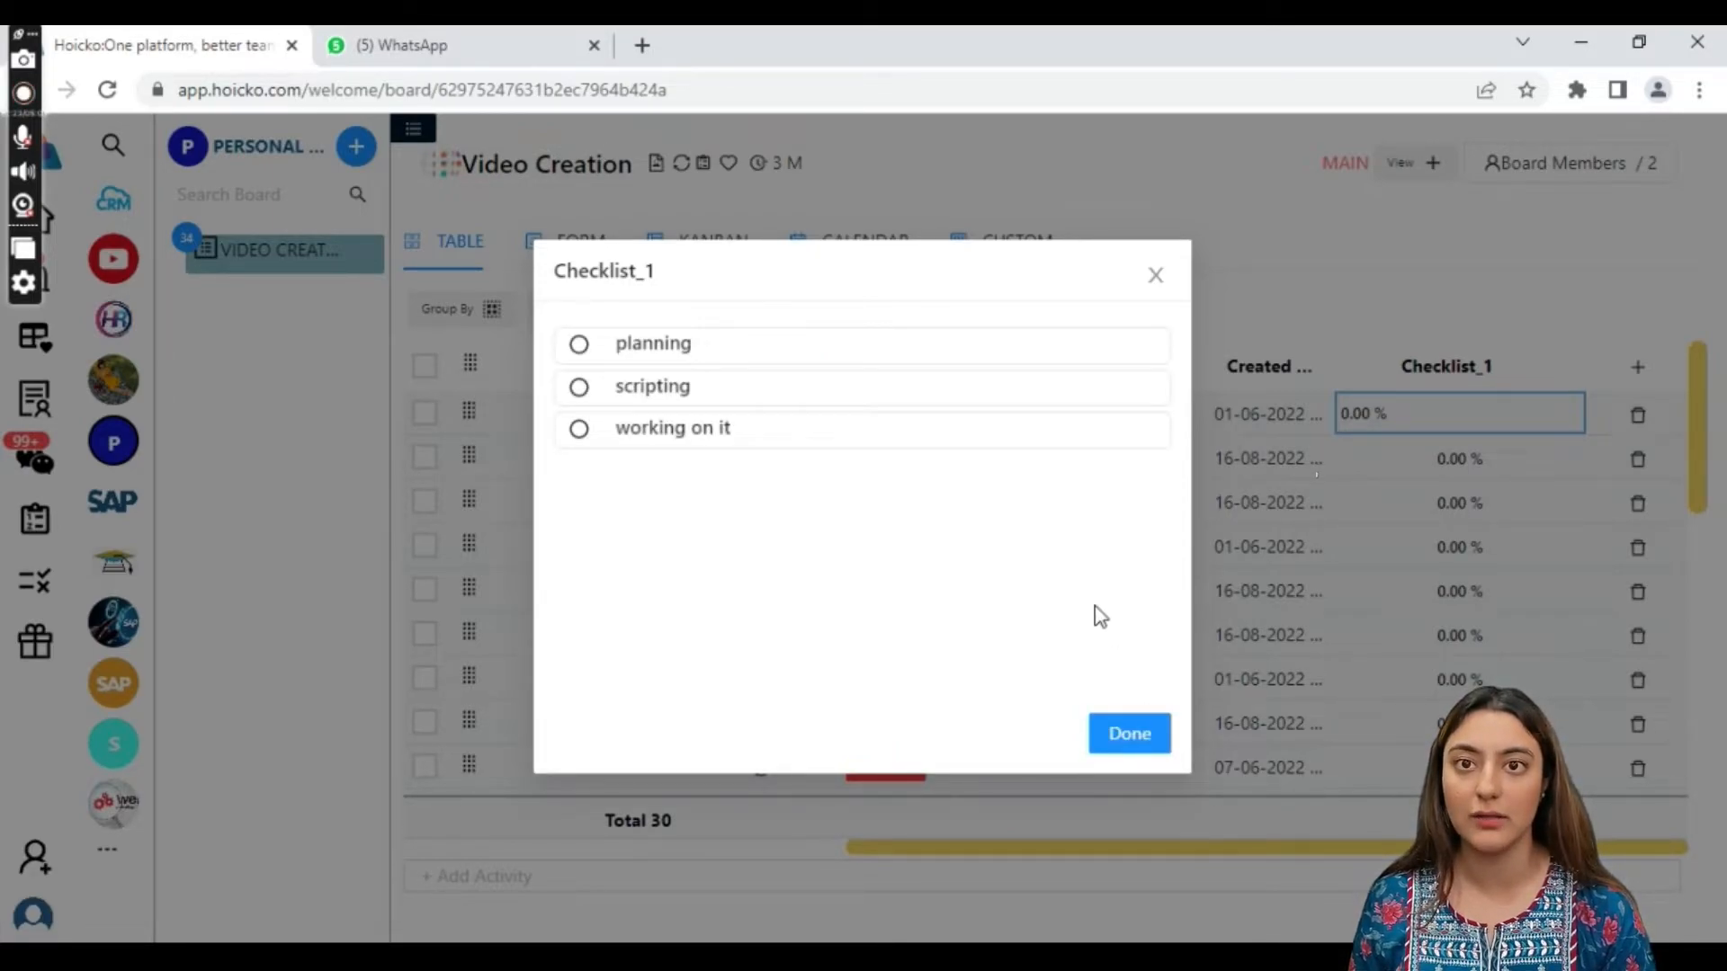
pyautogui.click(952, 358)
pyautogui.click(955, 389)
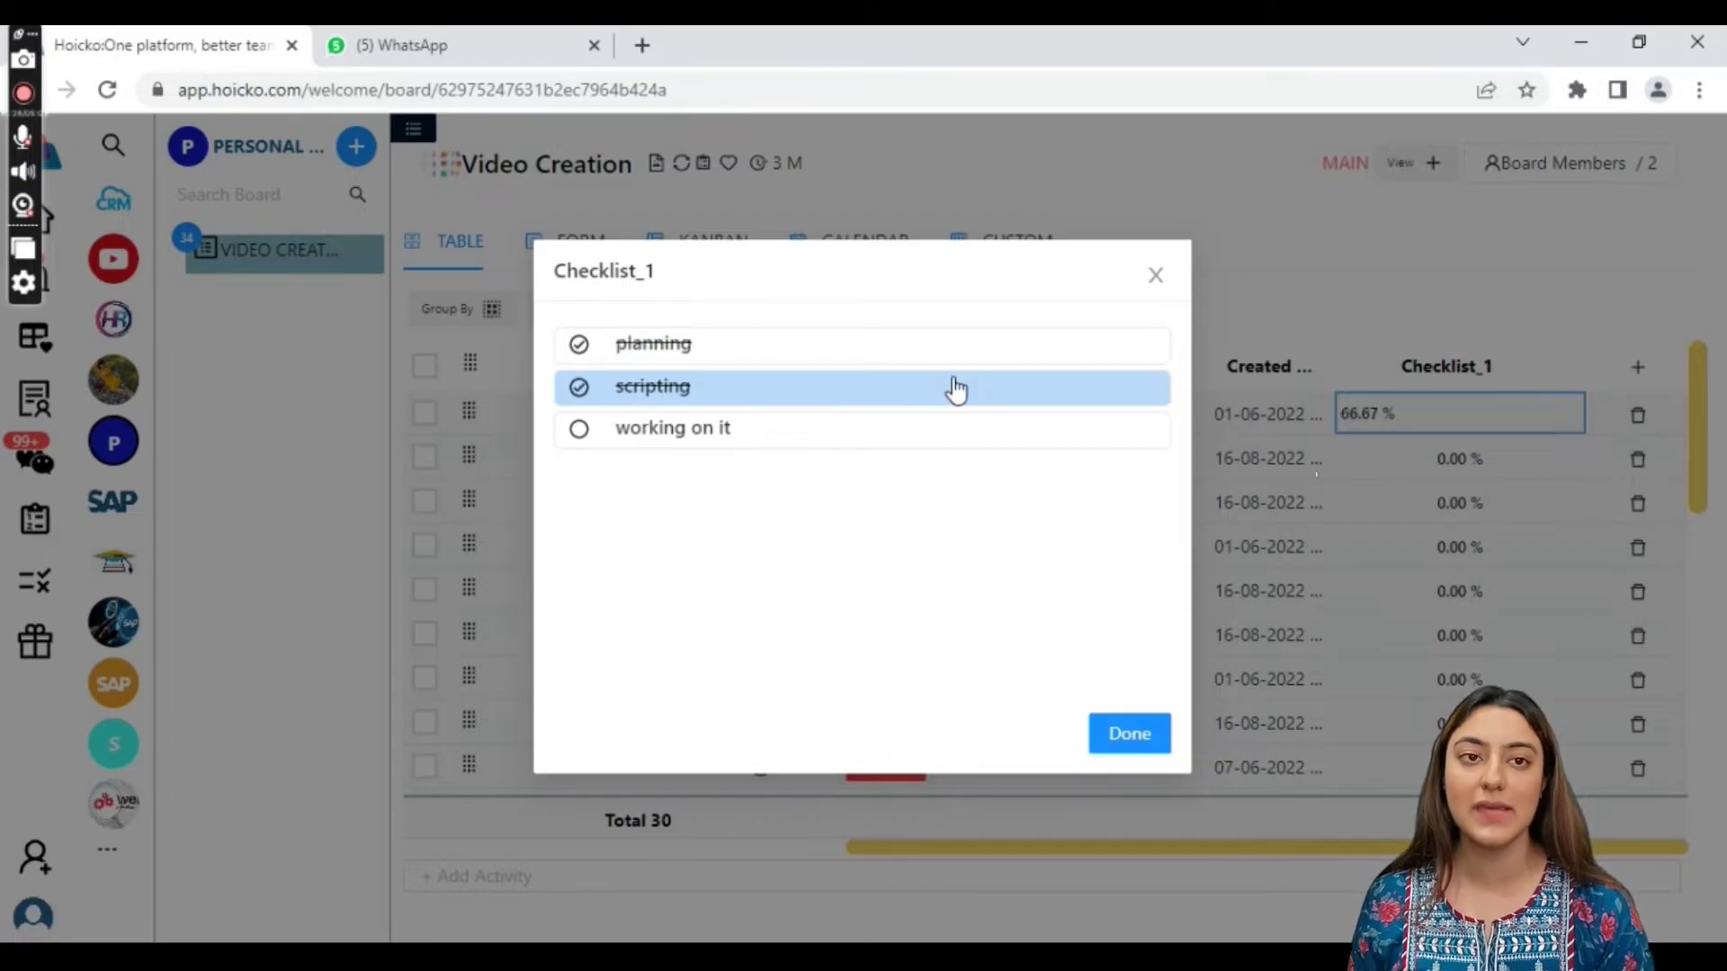
pyautogui.click(1128, 745)
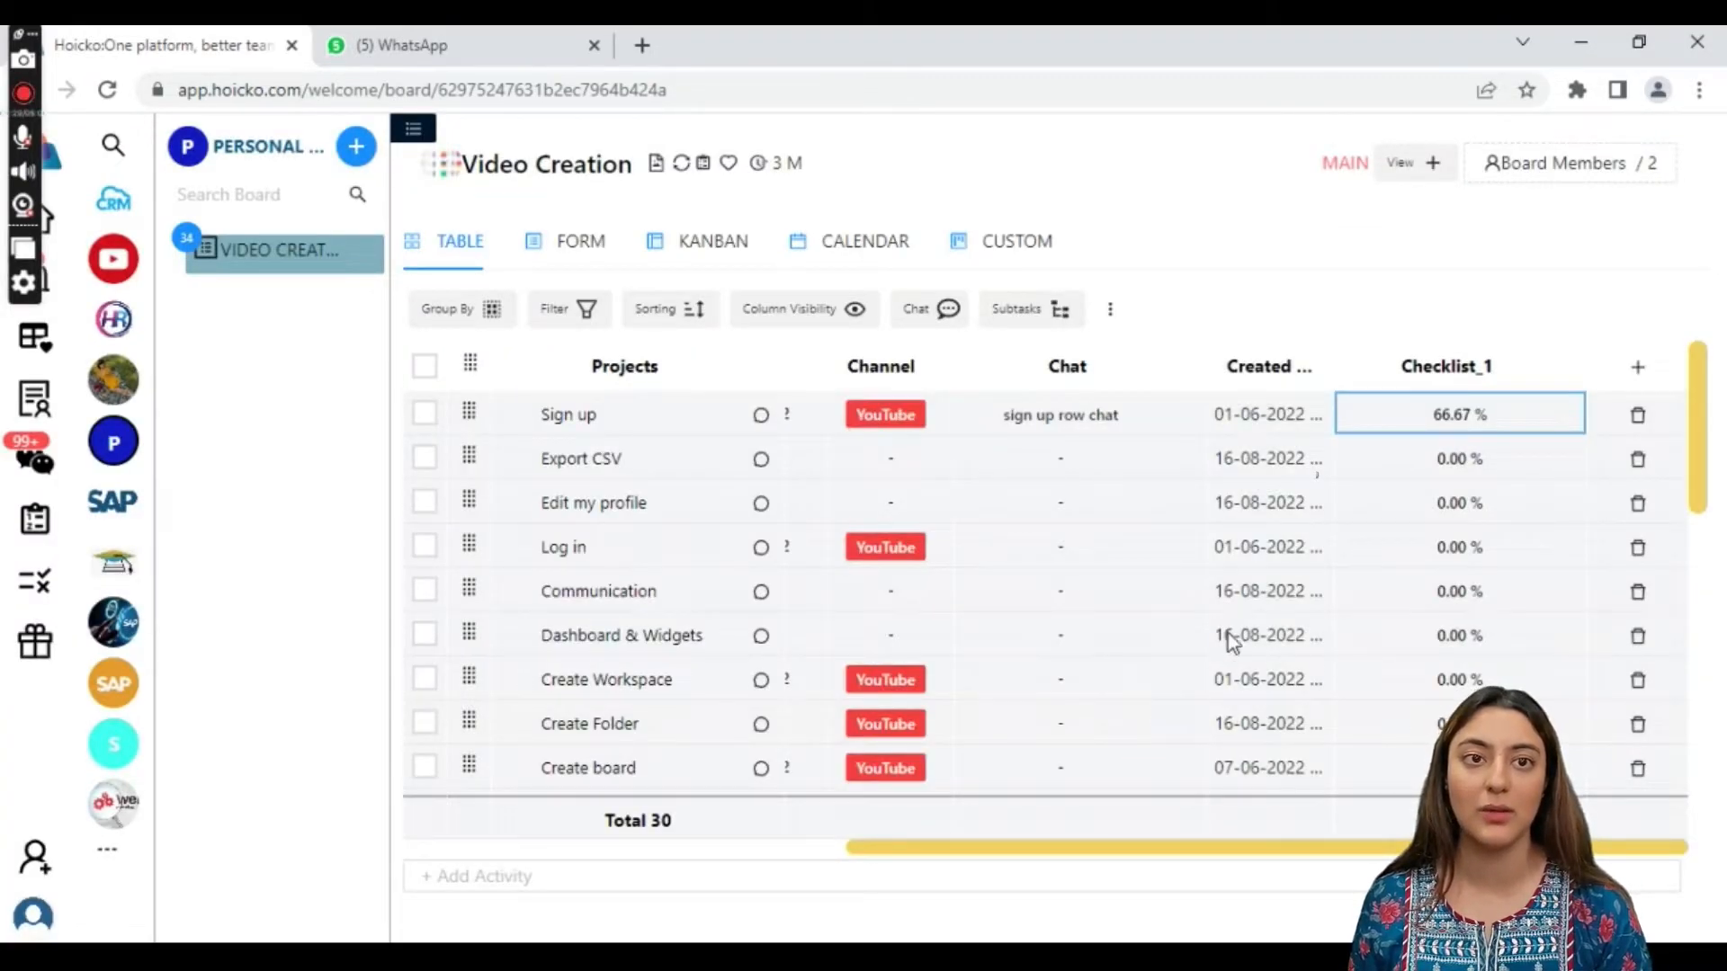
# - Assign the Workshop checklist to the Export CSV row and mark planning, power point and topics as completed
pyautogui.click(1426, 461)
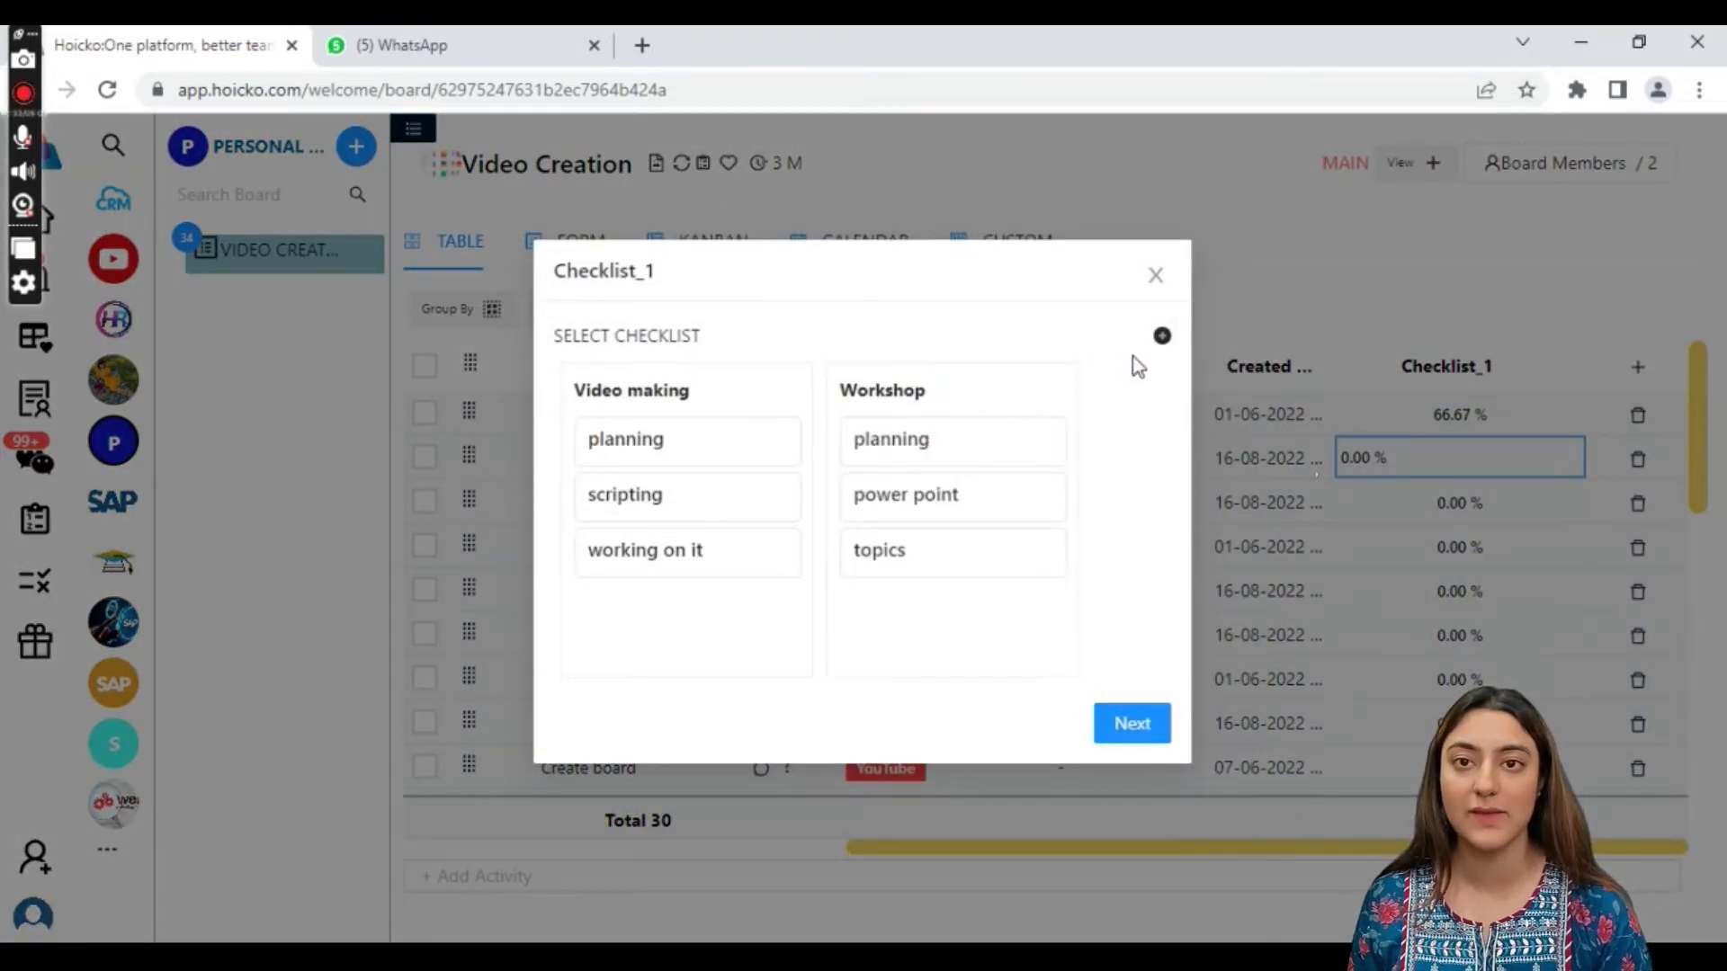
pyautogui.click(935, 404)
pyautogui.click(1132, 723)
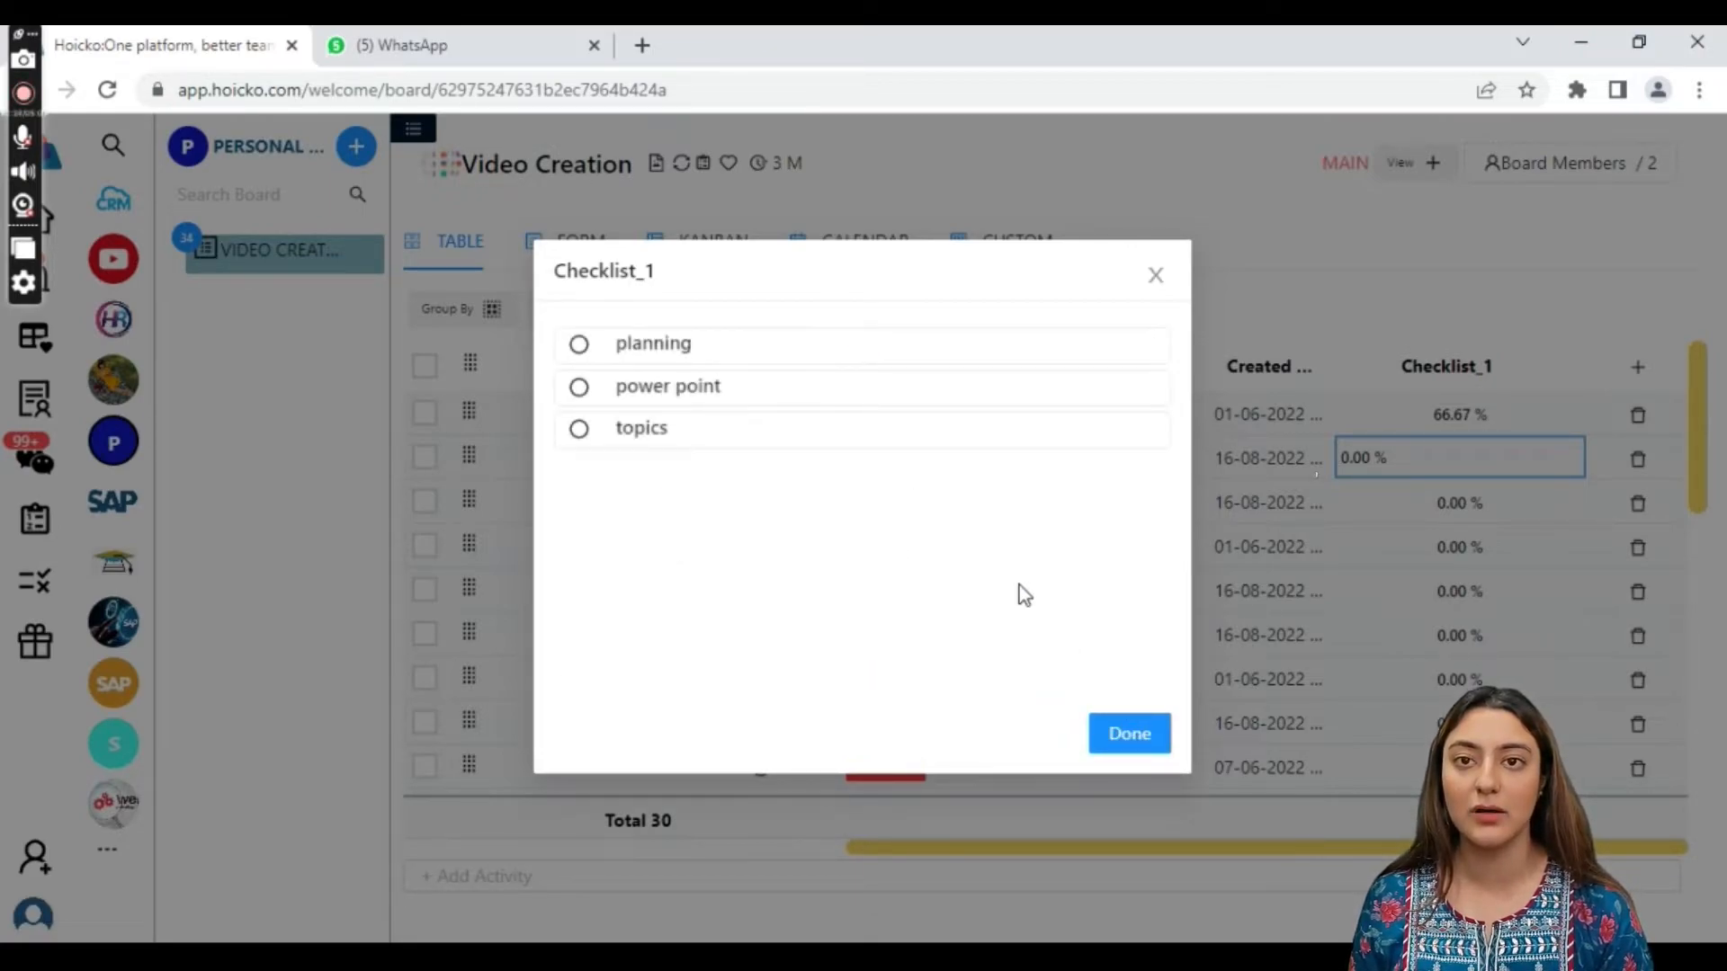
pyautogui.click(894, 349)
pyautogui.click(900, 405)
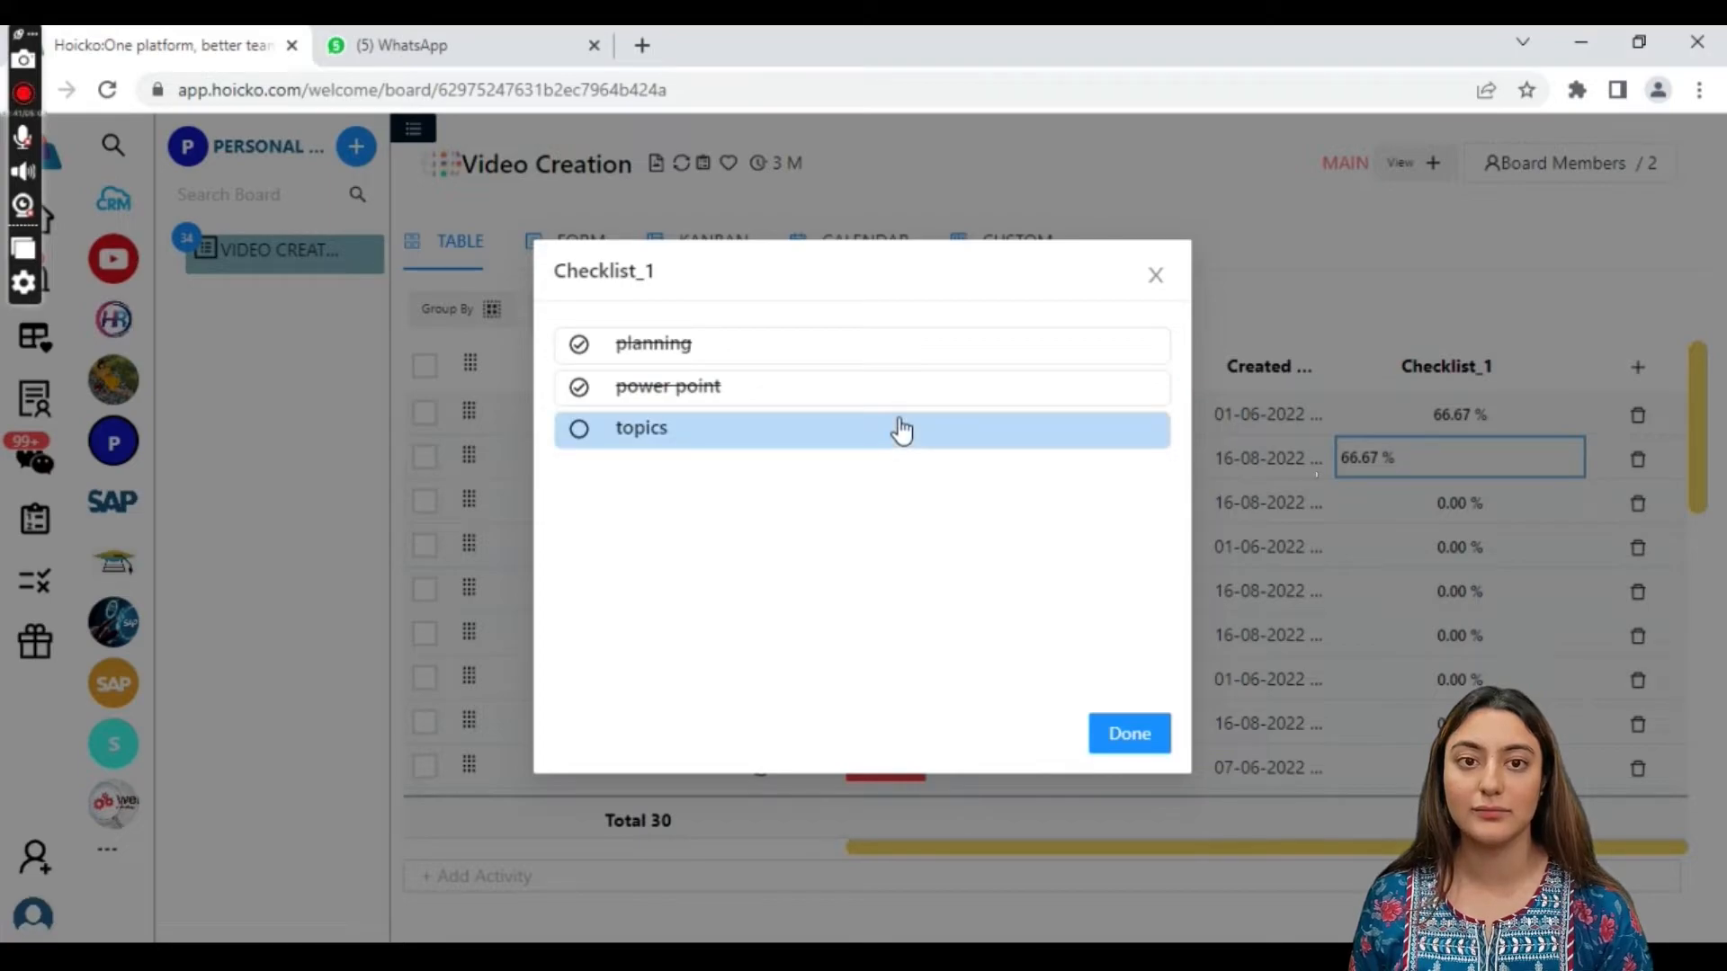
pyautogui.click(900, 427)
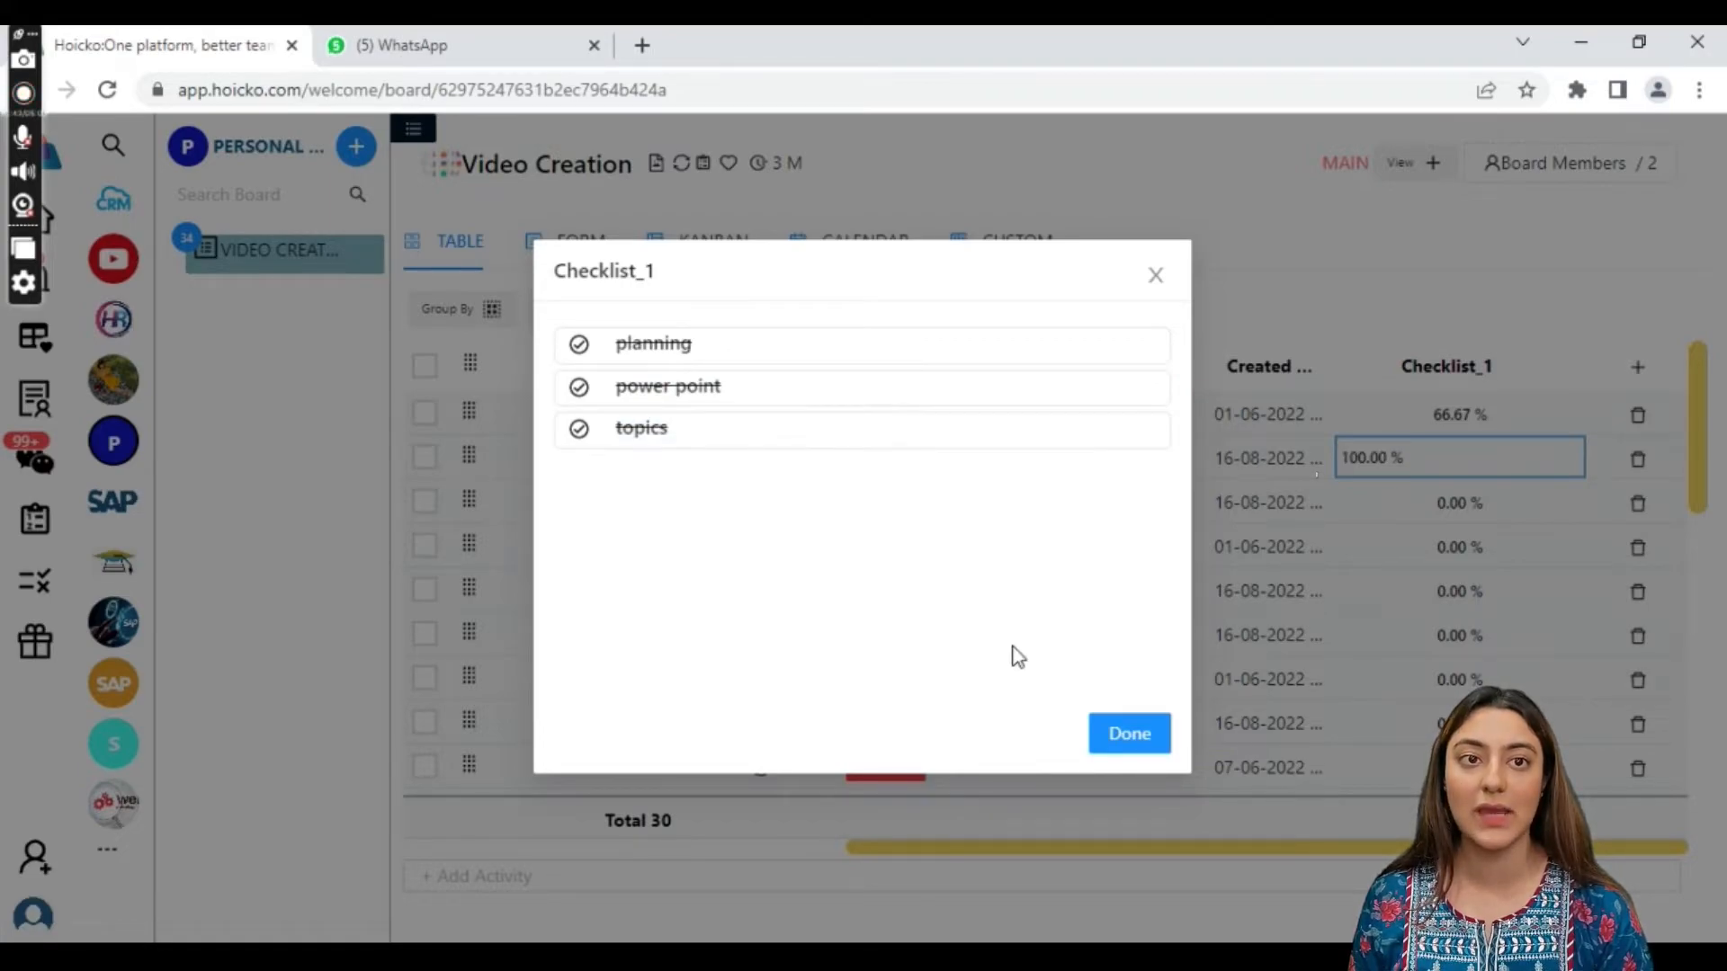
pyautogui.click(1132, 737)
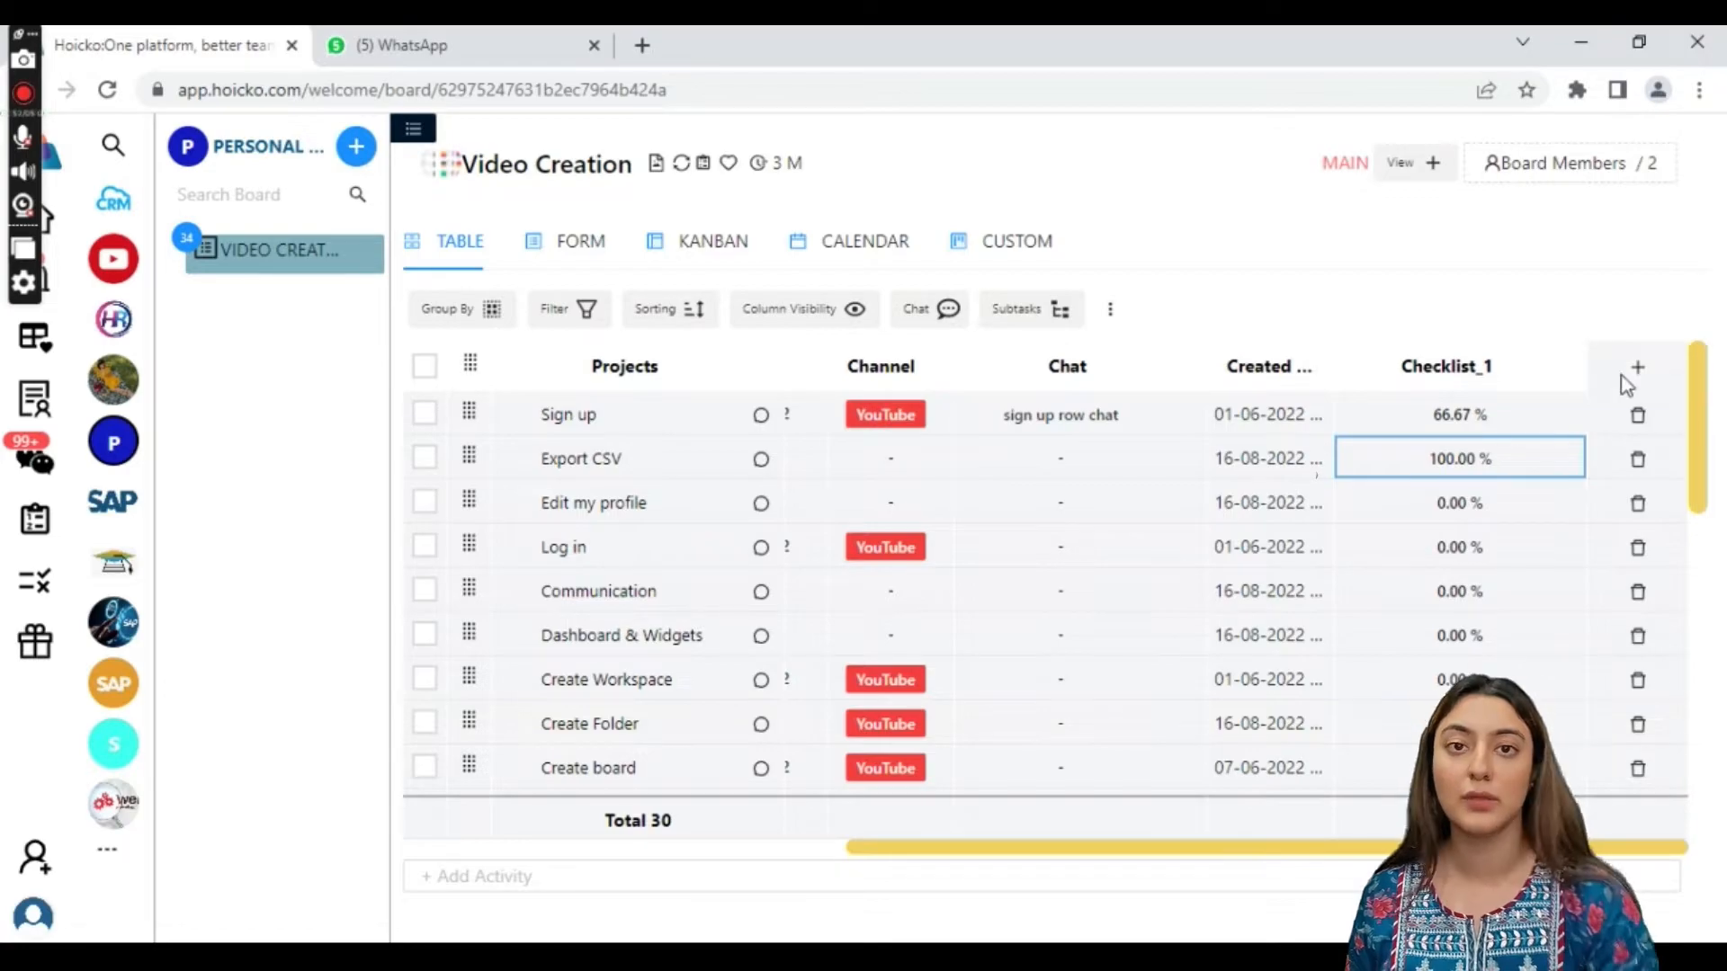
# - Start a new checklist from the setup of another Checklist column, with the title "art project" and type "supplies"
pyautogui.click(1636, 371)
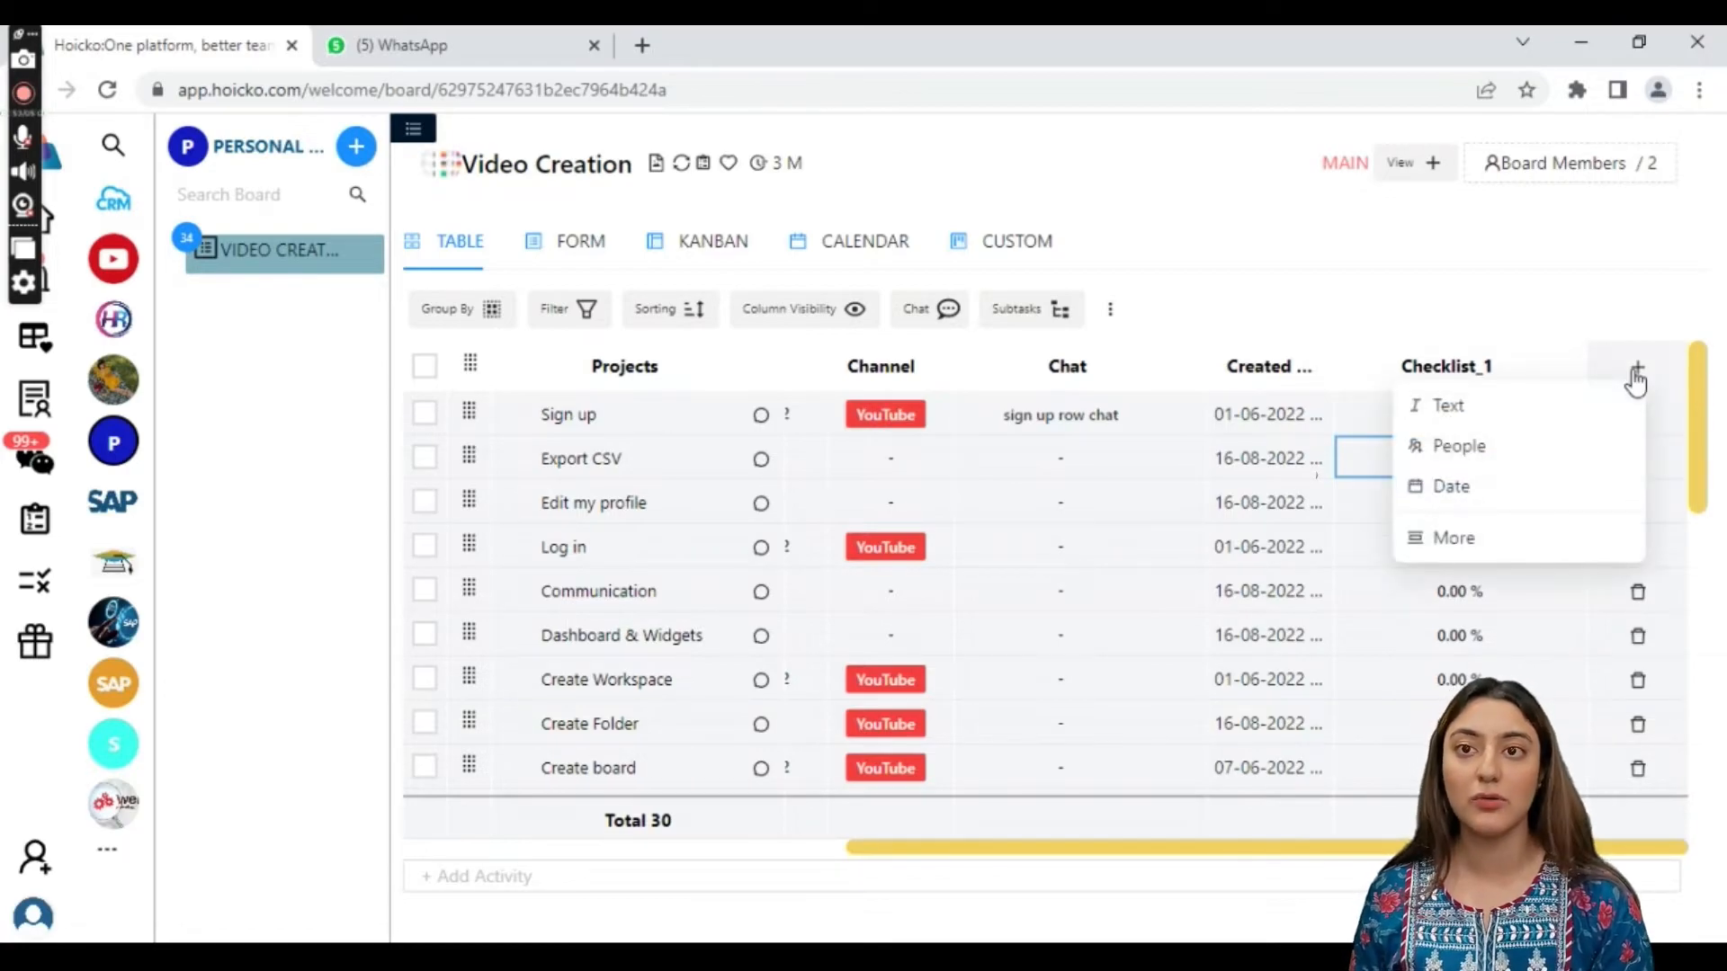
pyautogui.click(1590, 548)
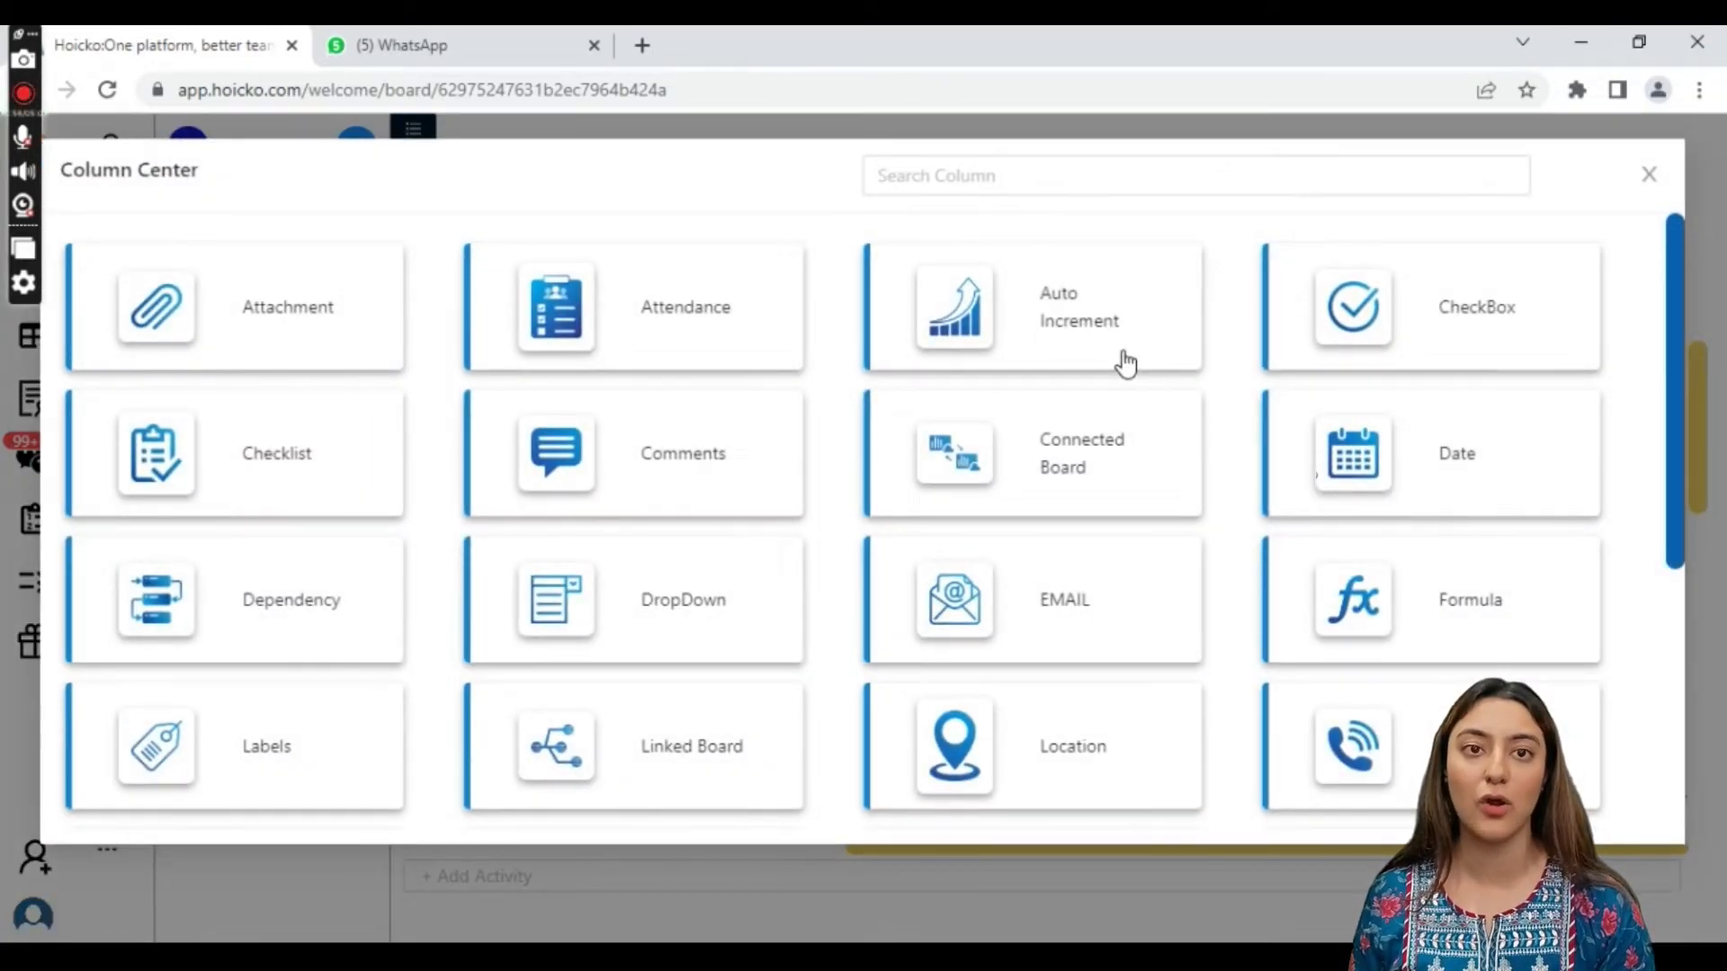
pyautogui.click(376, 445)
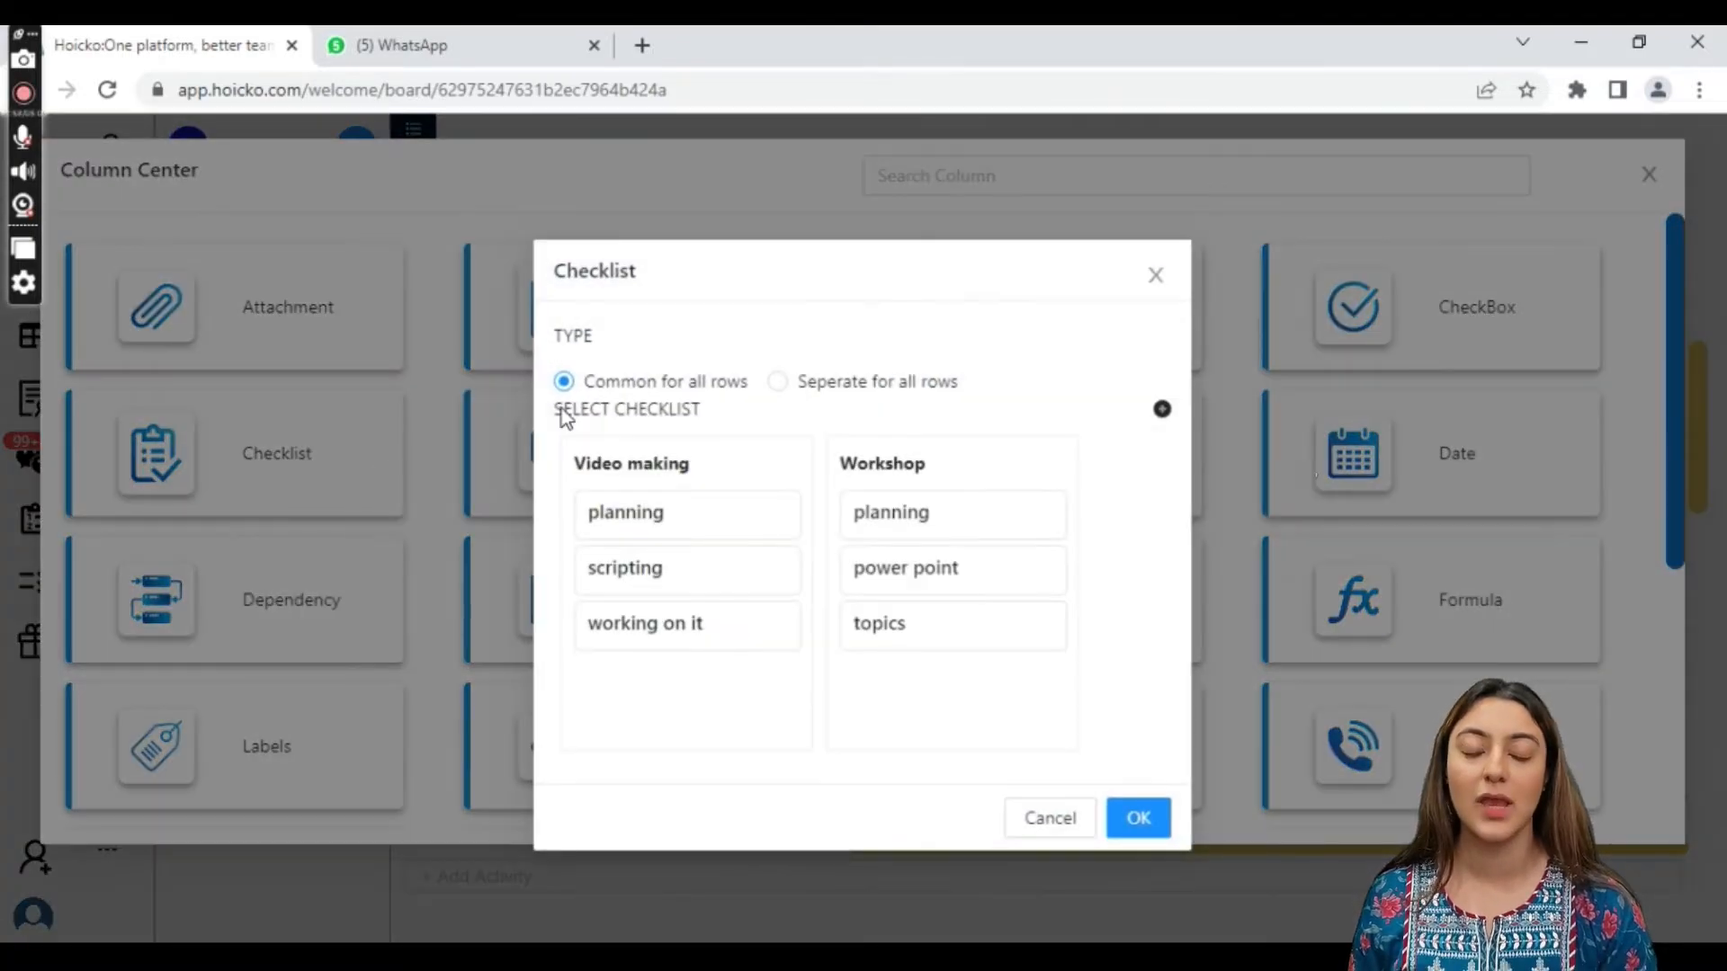
pyautogui.click(1160, 408)
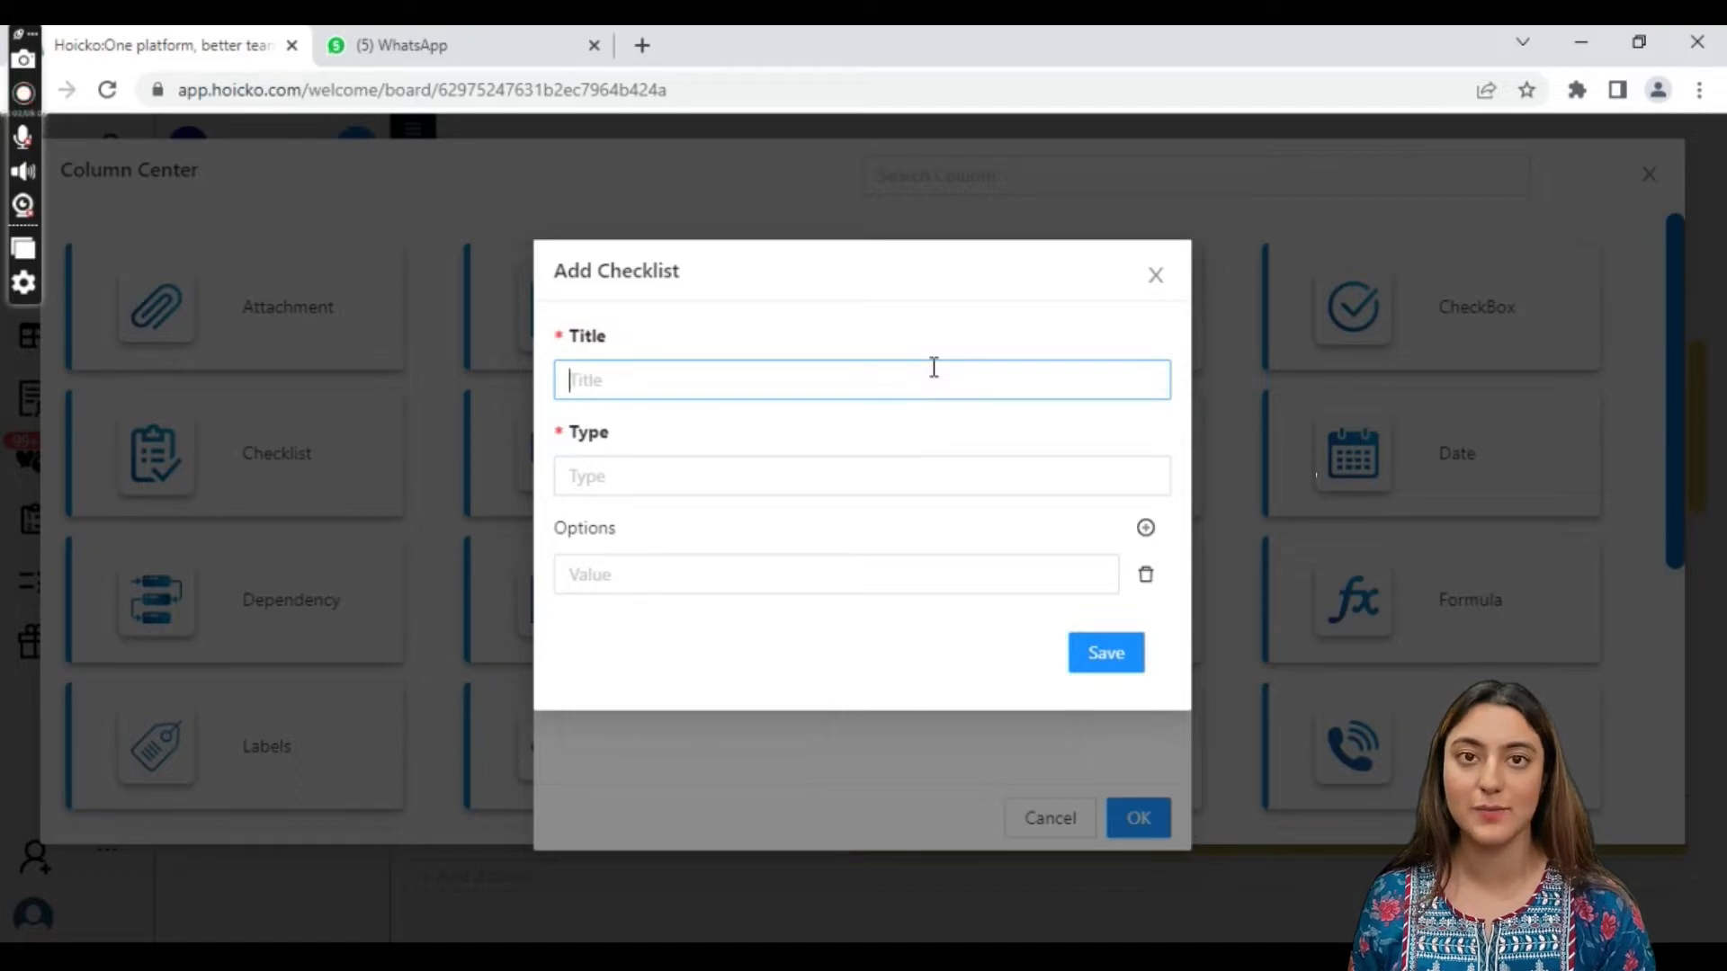
pyautogui.write('art projest')
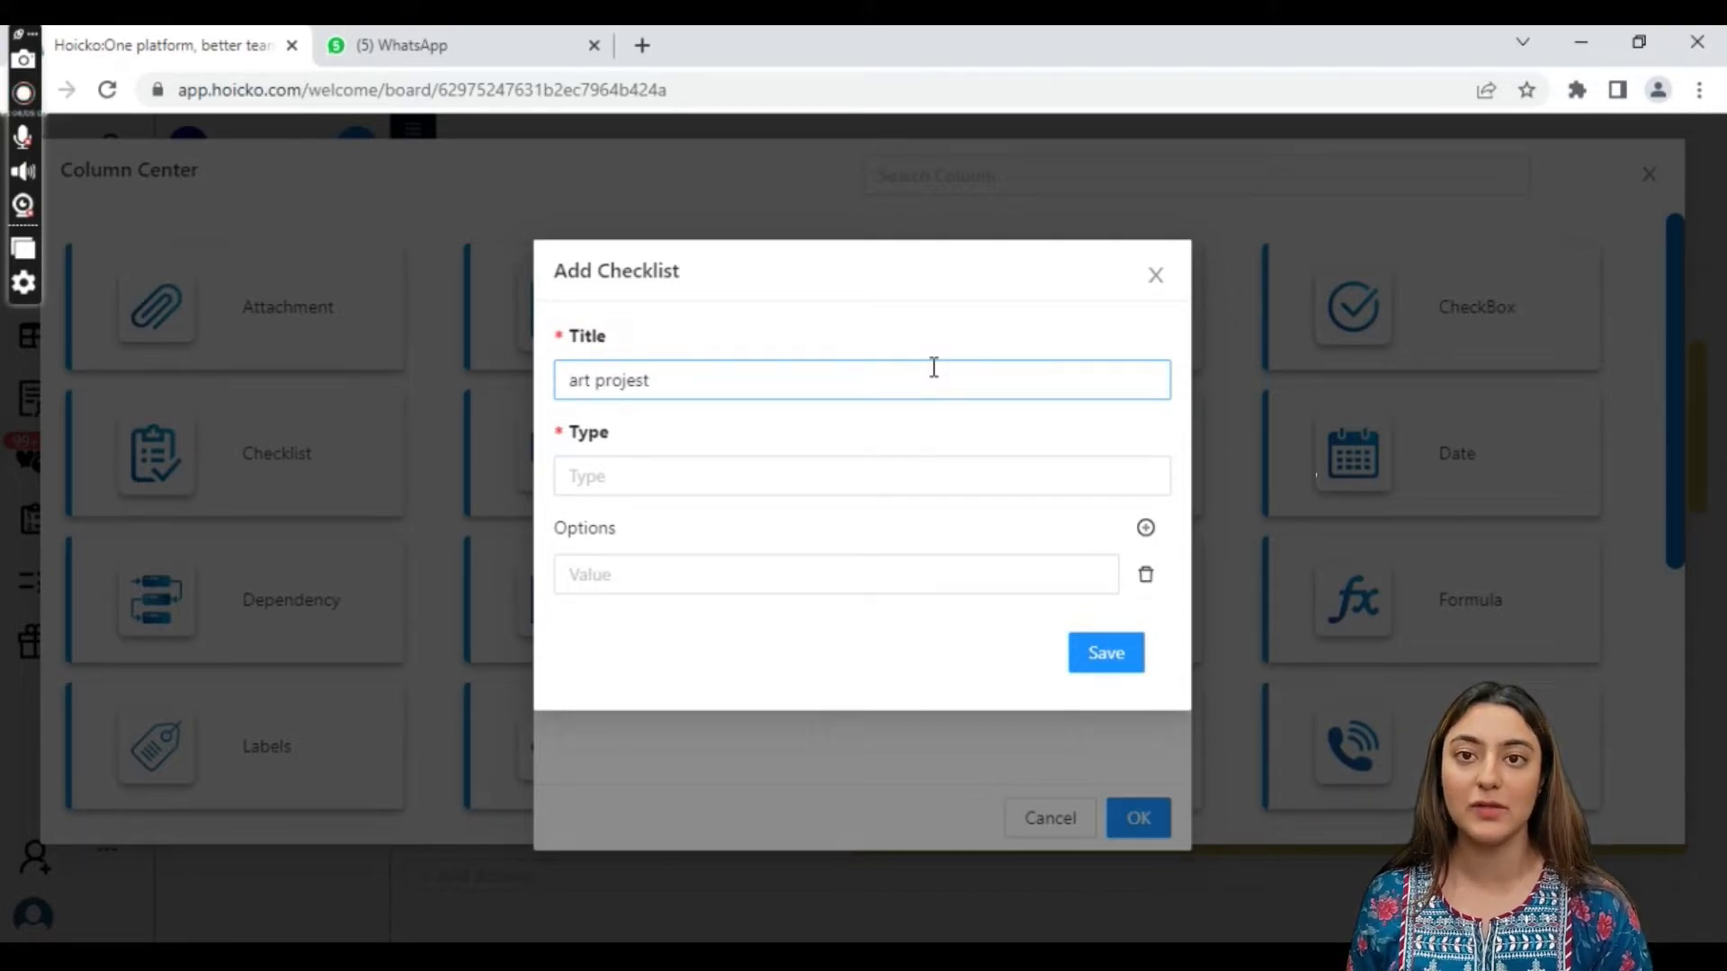
pyautogui.press('BackSpace')
pyautogui.press('BackSpace')
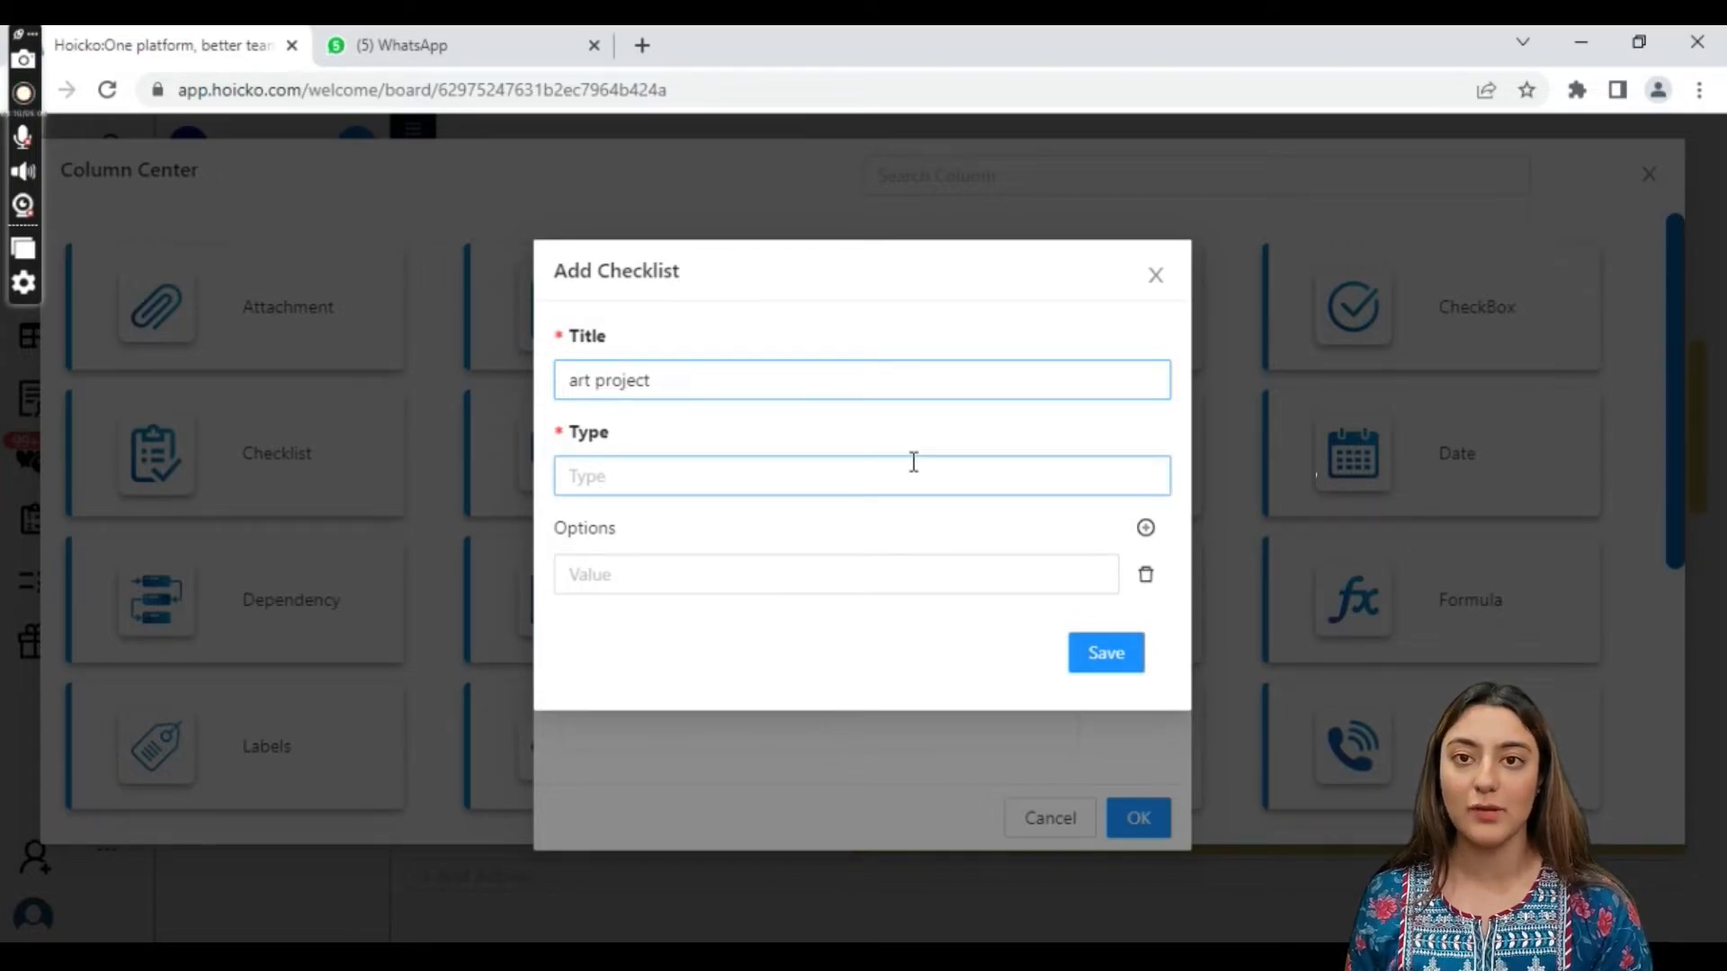
pyautogui.click(918, 488)
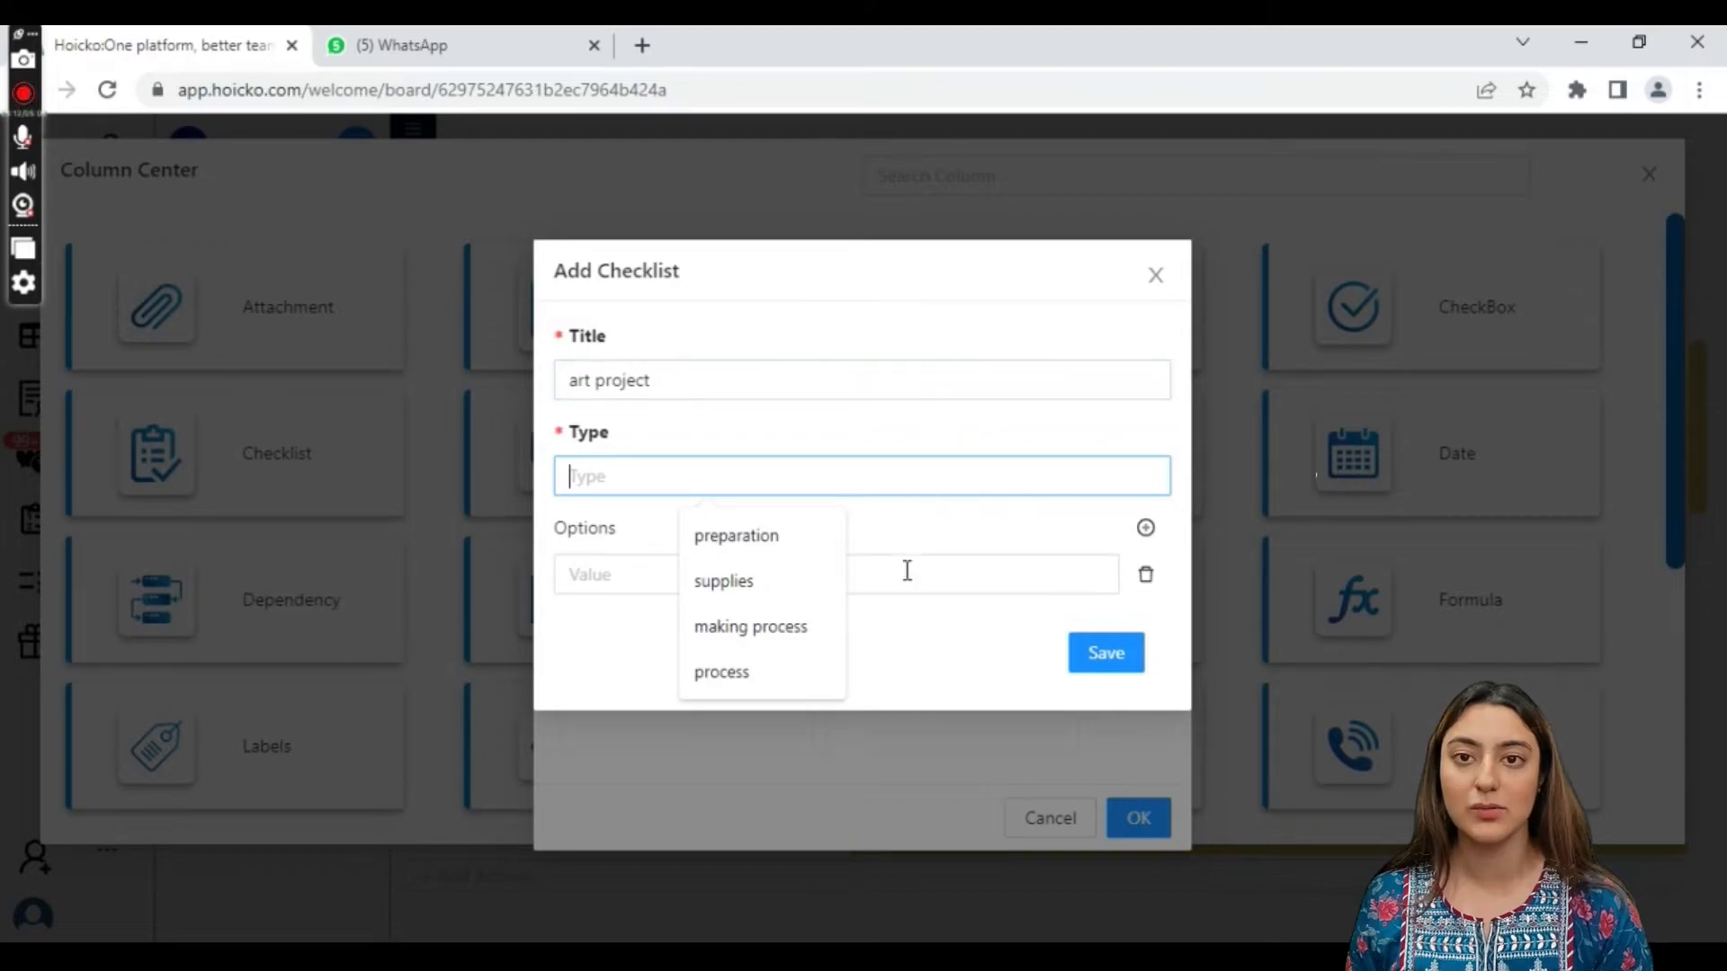
pyautogui.click(754, 581)
pyautogui.click(756, 574)
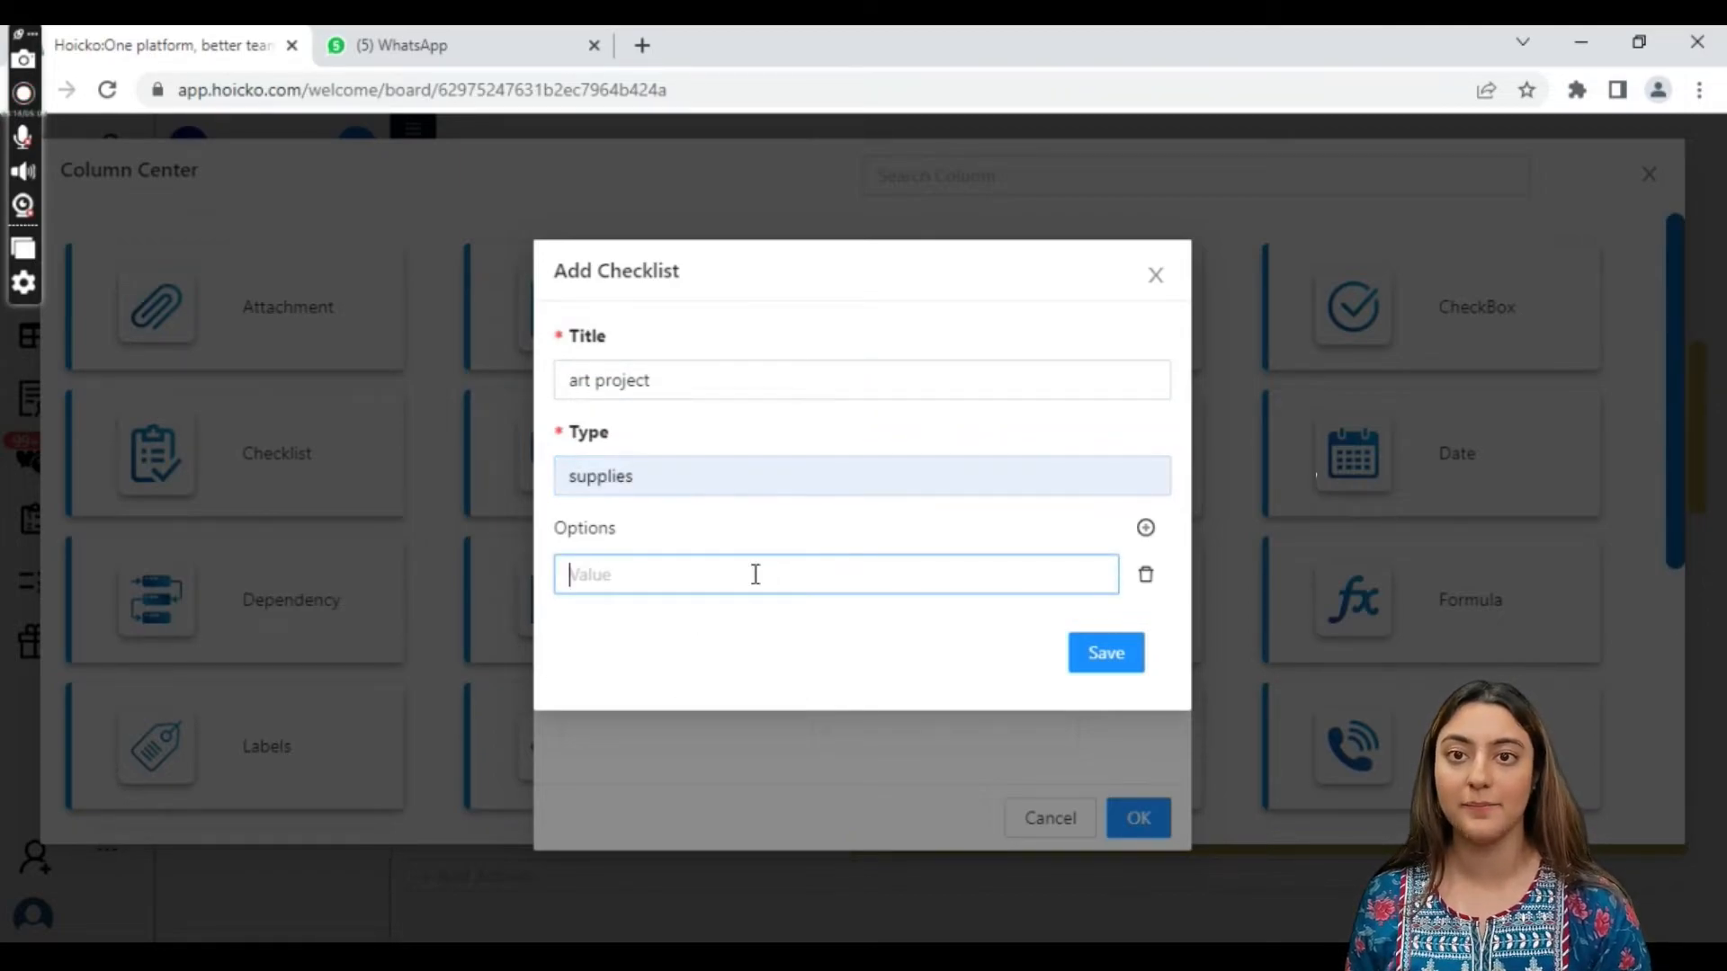
# - Give the art project checklist the options "paint", "paint brush", "canvas" and "reference image", and save it
pyautogui.write('paint')
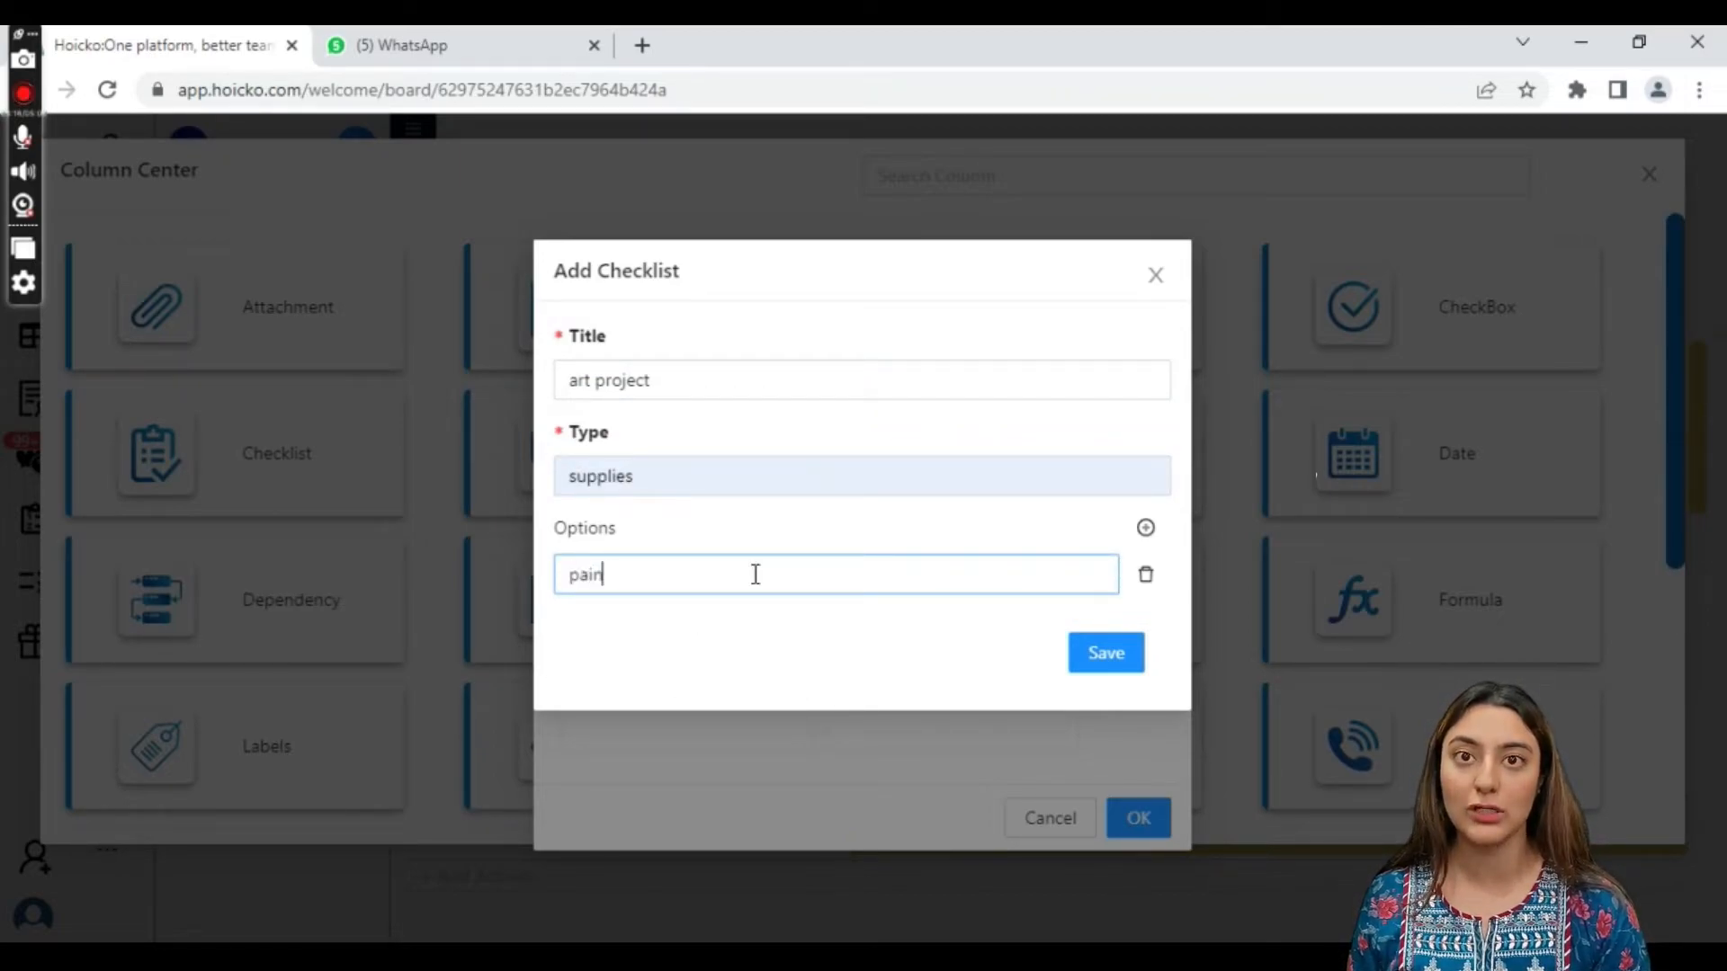
pyautogui.click(1146, 529)
pyautogui.click(1106, 615)
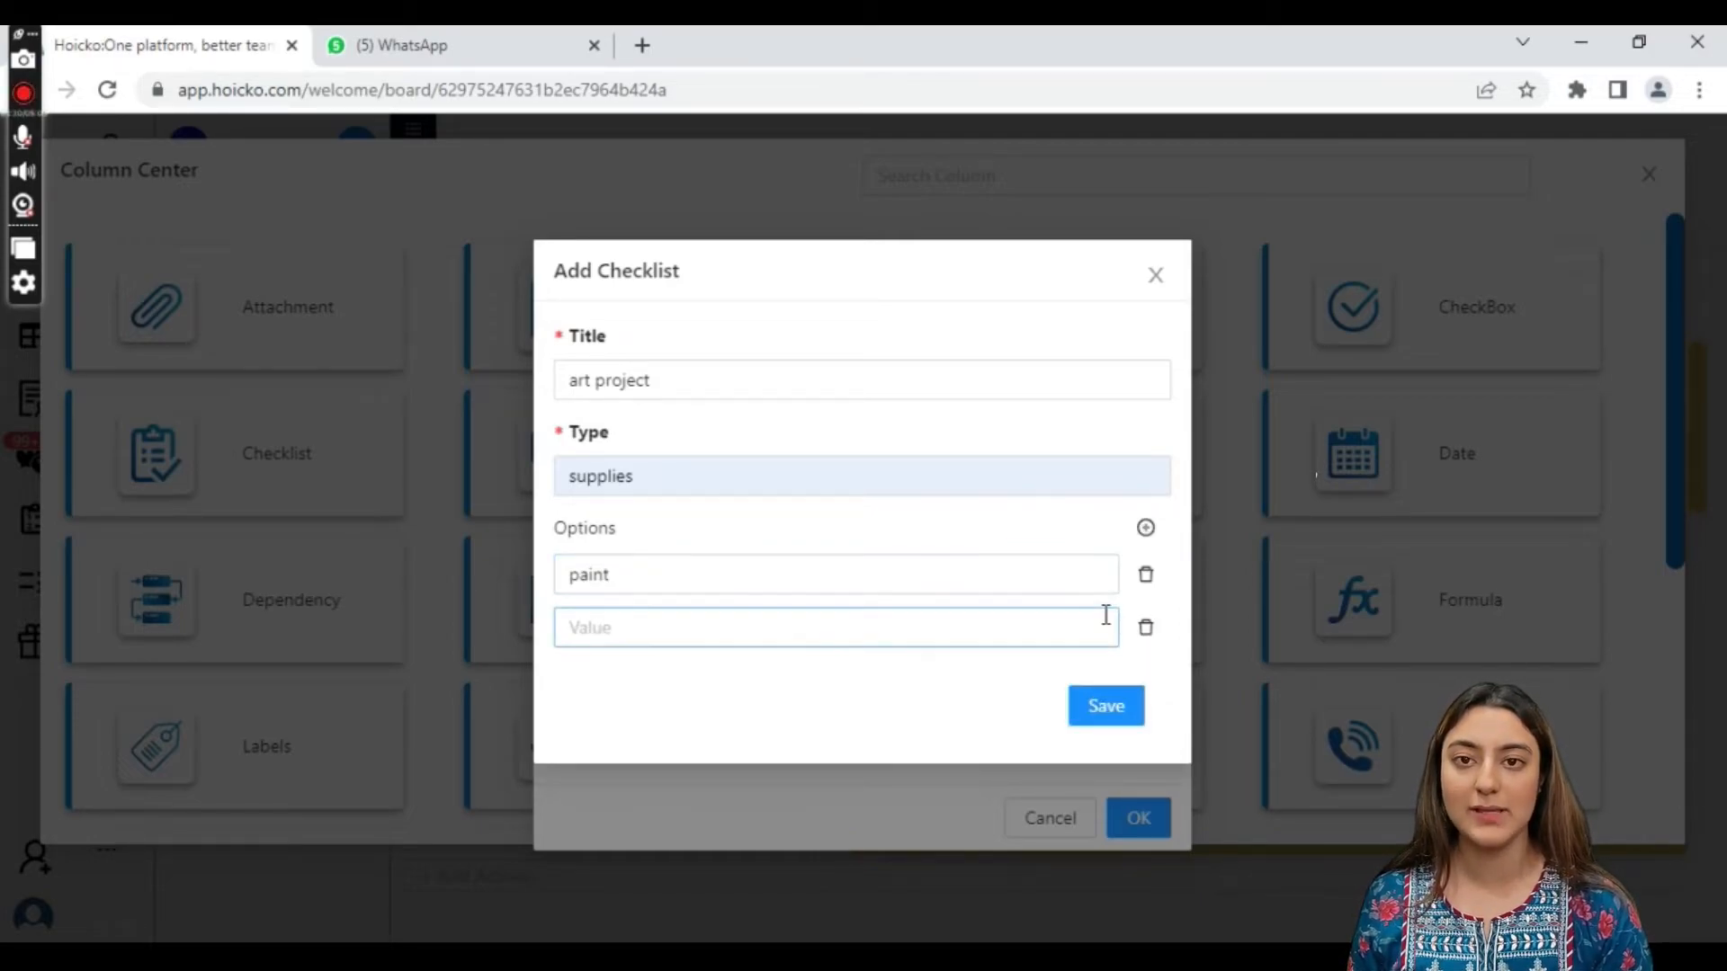
pyautogui.write('pai')
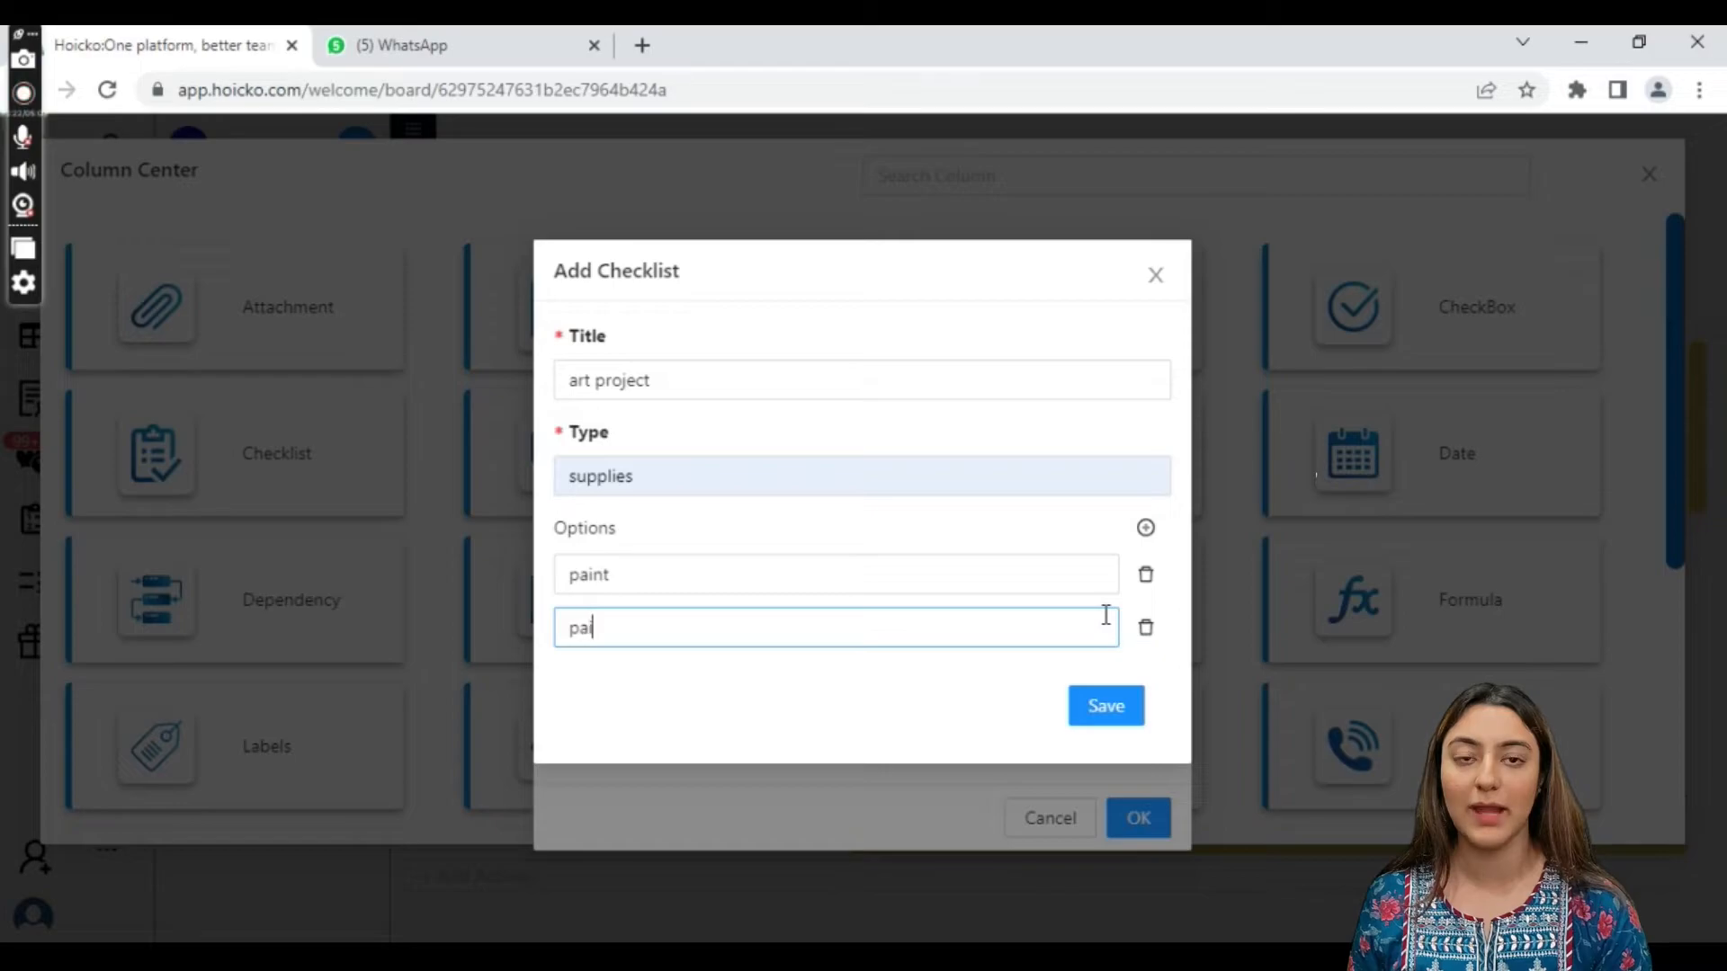
pyautogui.write('nt brush')
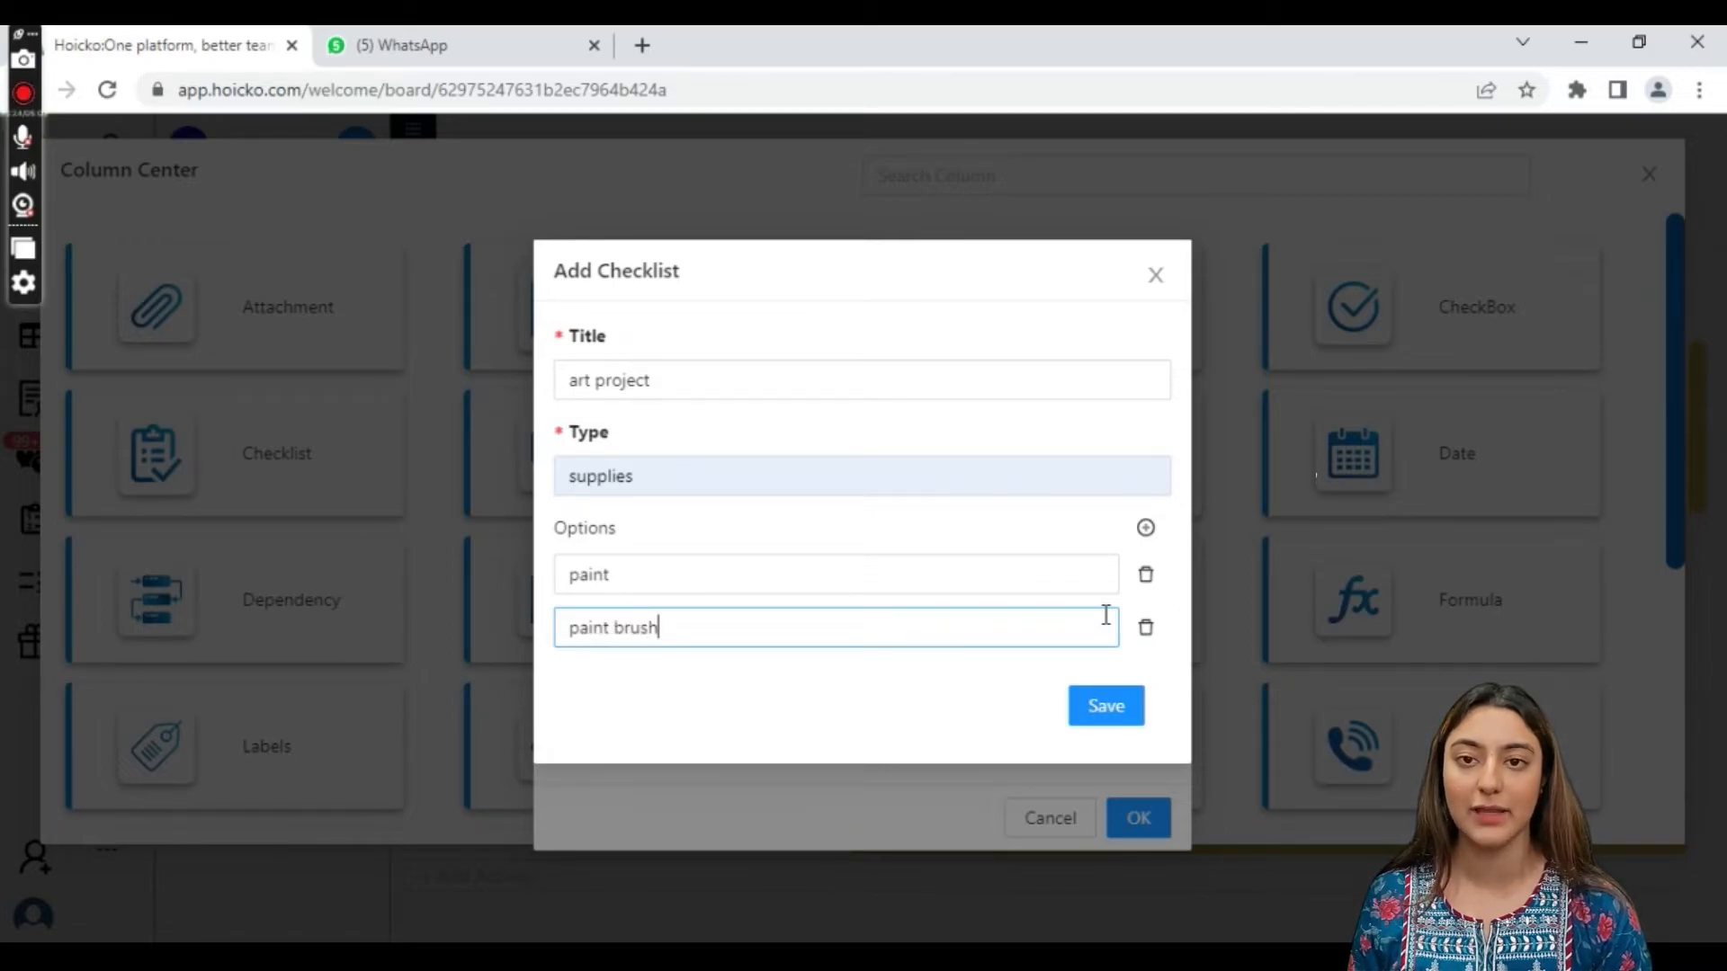
pyautogui.click(1146, 528)
pyautogui.click(927, 679)
pyautogui.write('canvas')
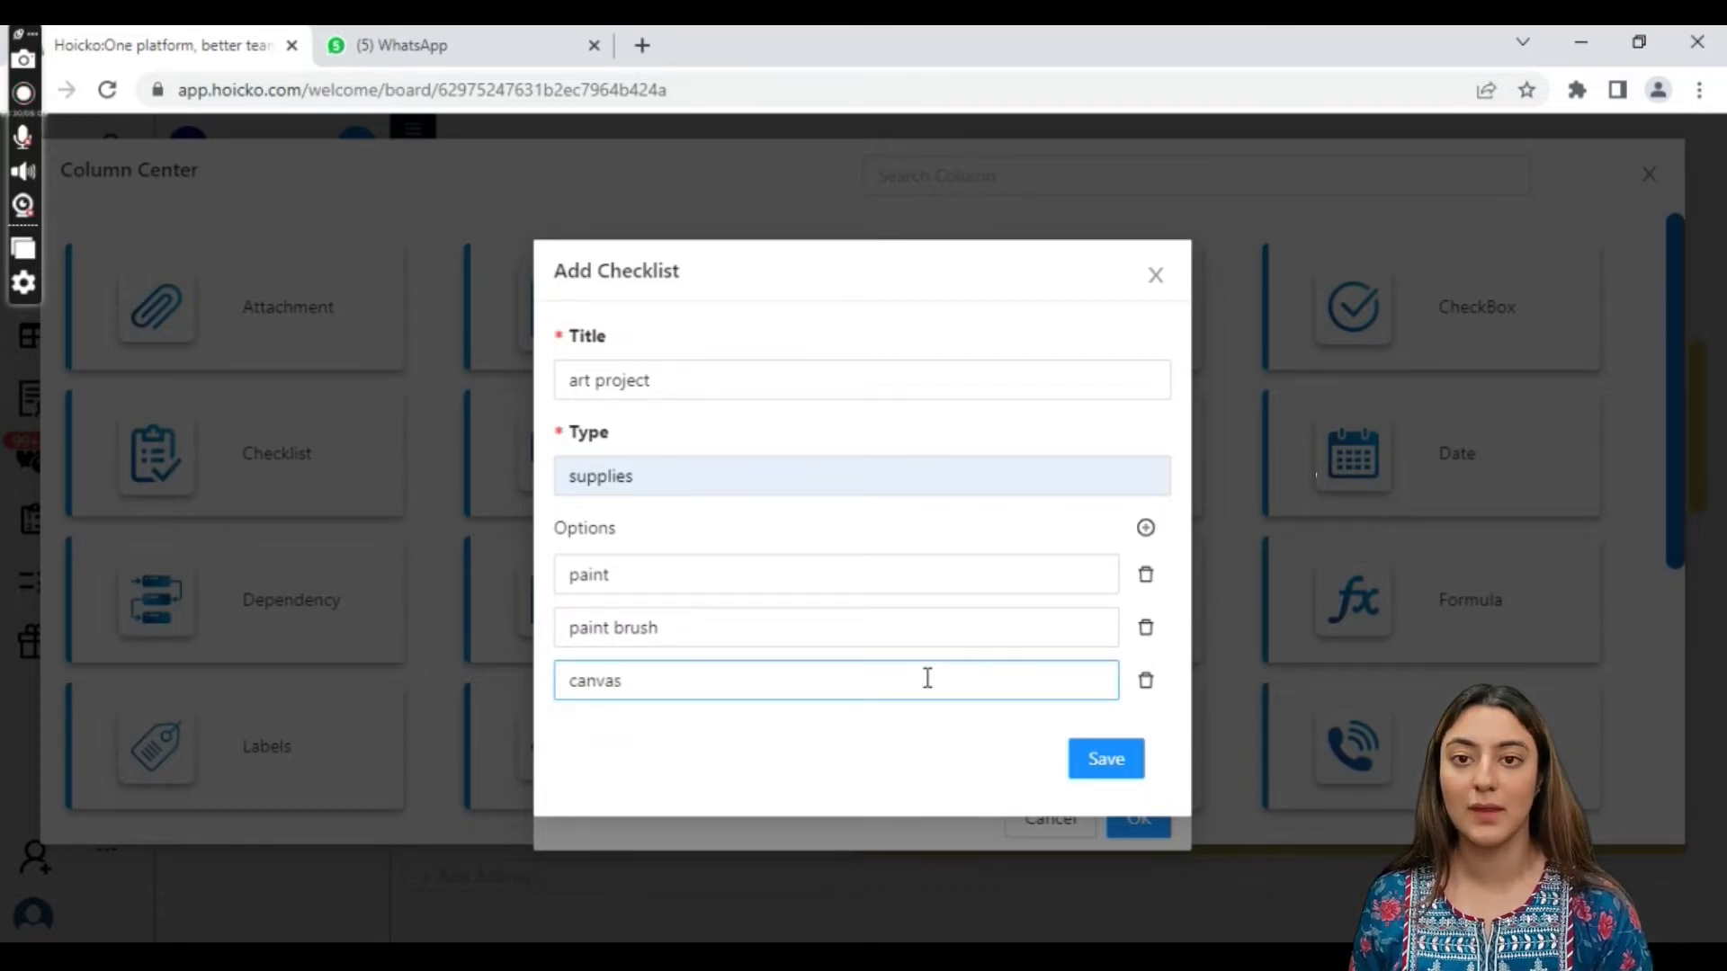
pyautogui.click(1144, 529)
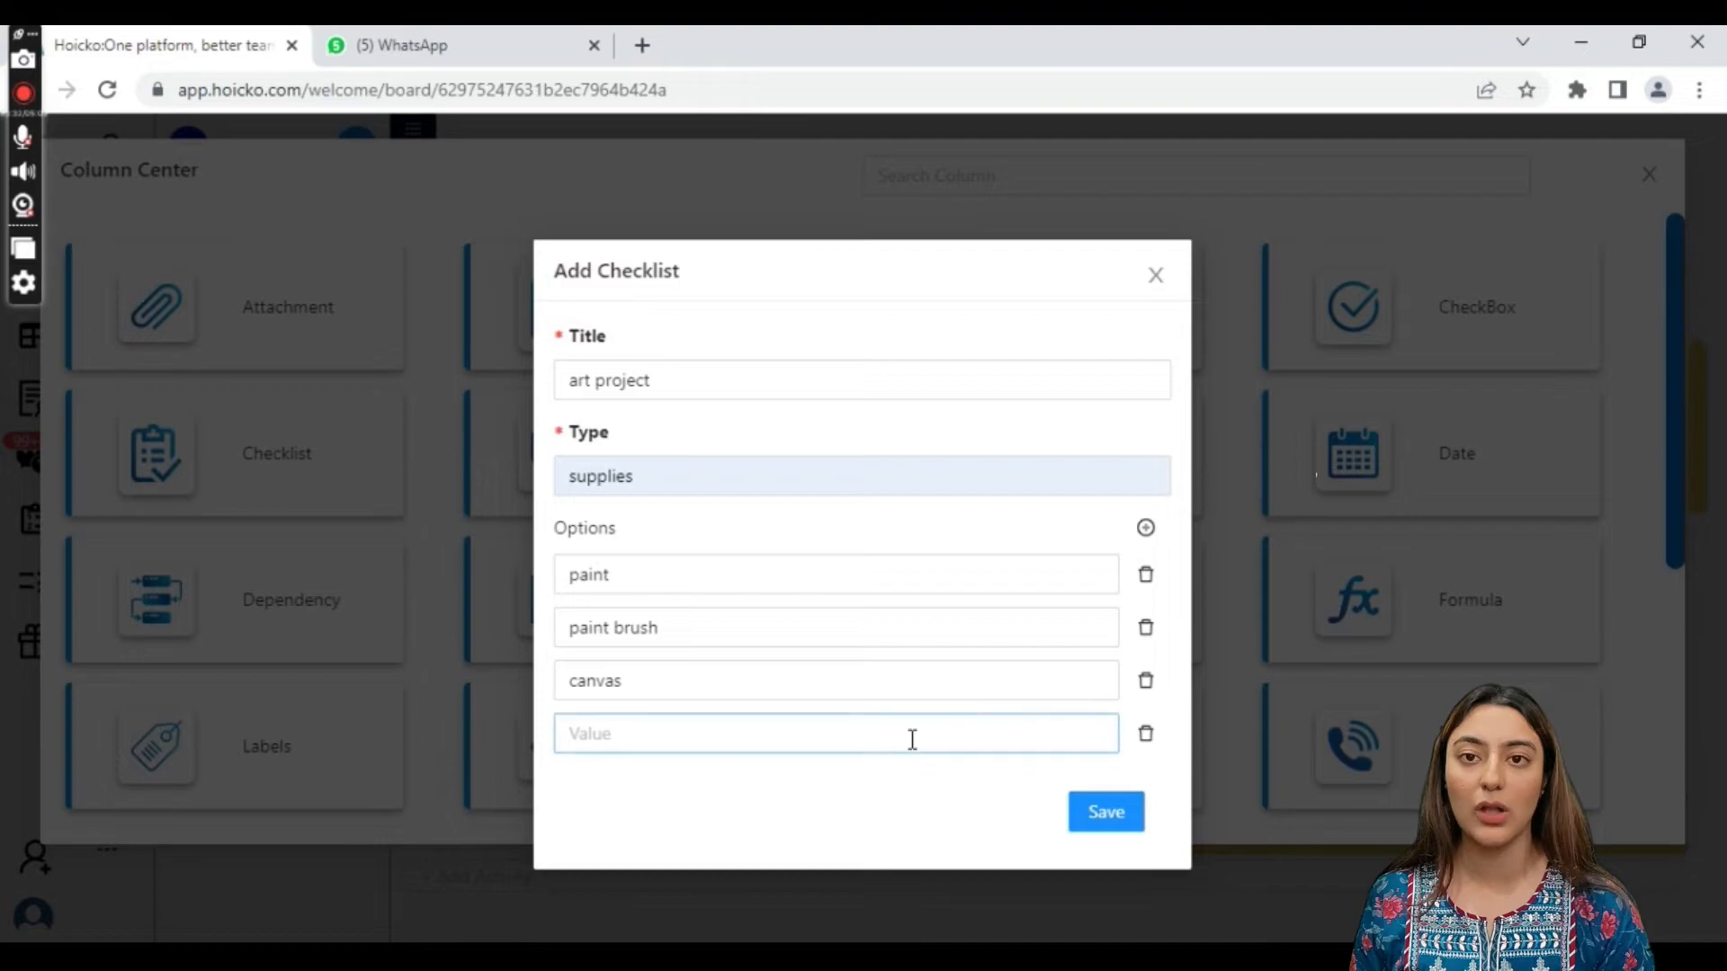
pyautogui.write('reference image')
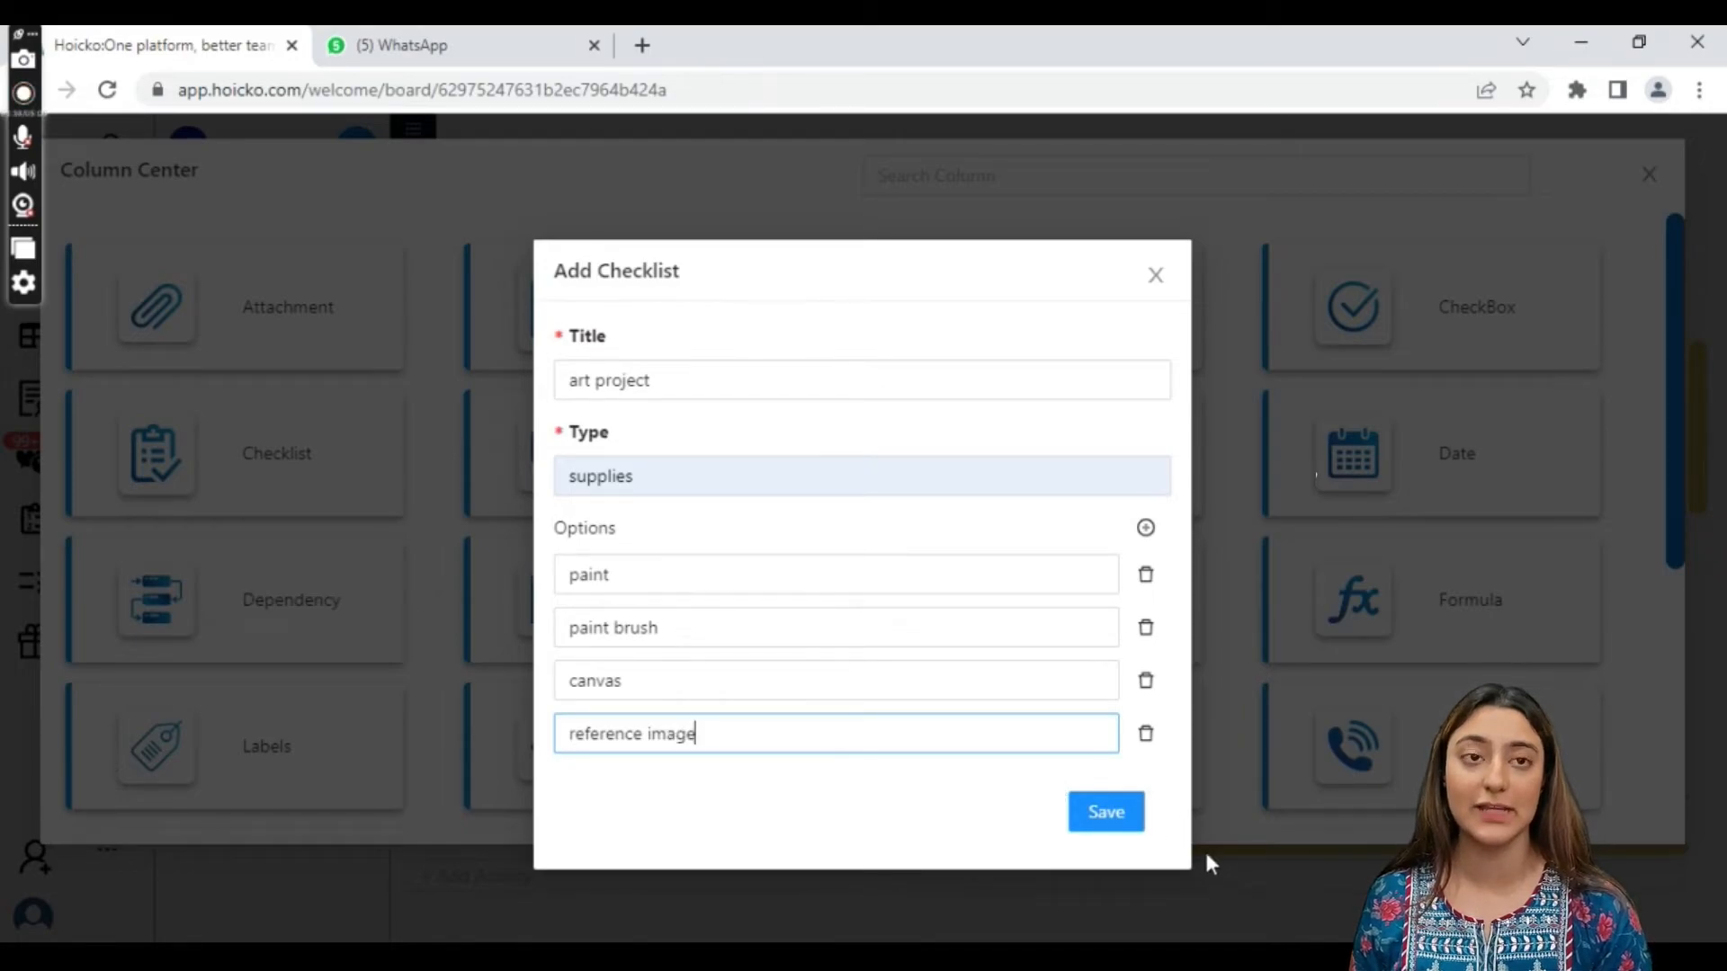
pyautogui.click(1116, 818)
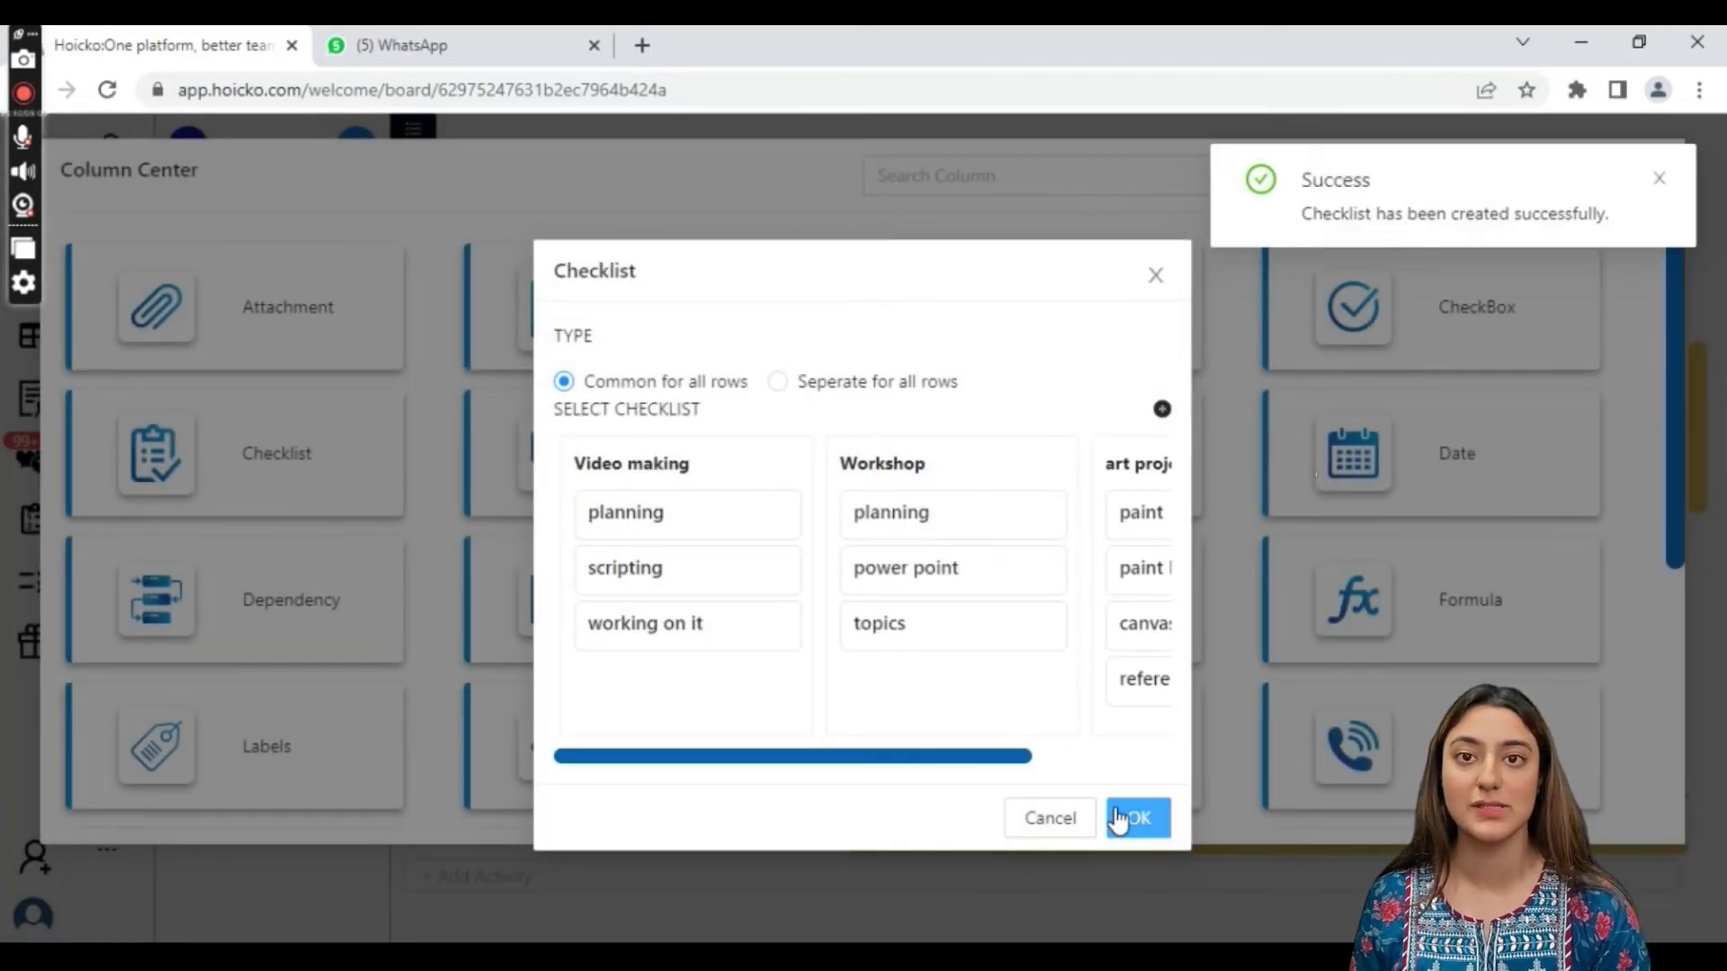
# - Try to add a Checklist column of type "Common for all rows" and close the column setup
pyautogui.moveTo(956, 760); pyautogui.dragTo(1175, 755)
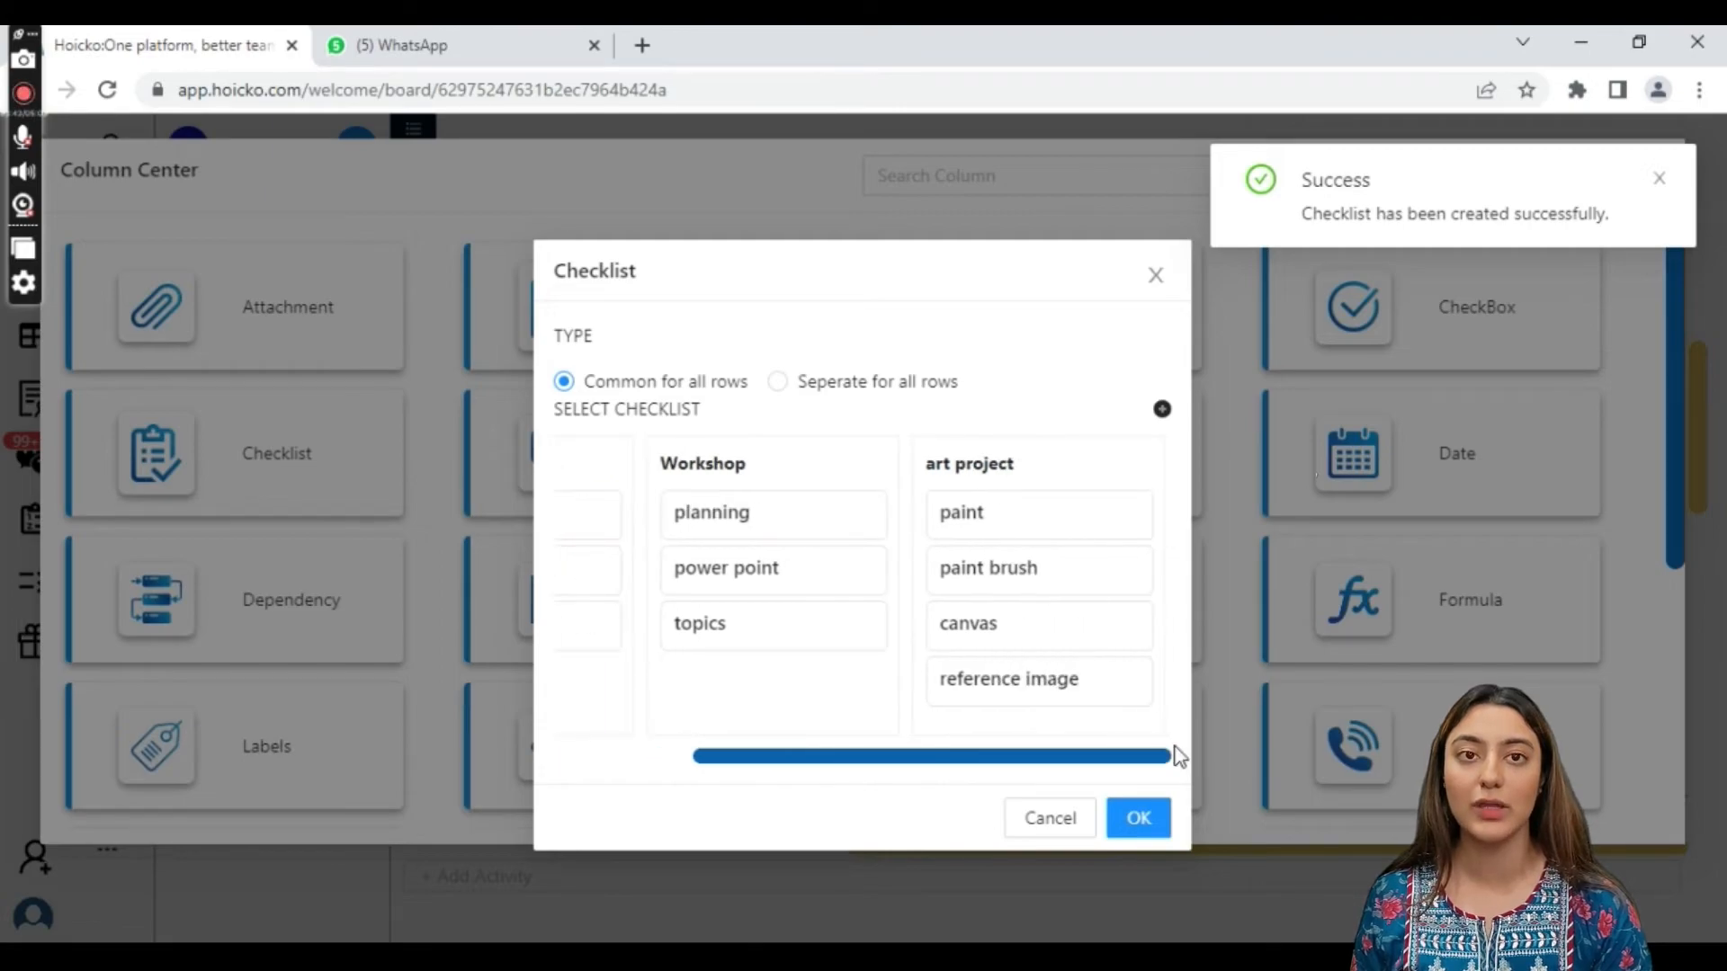
pyautogui.click(1156, 823)
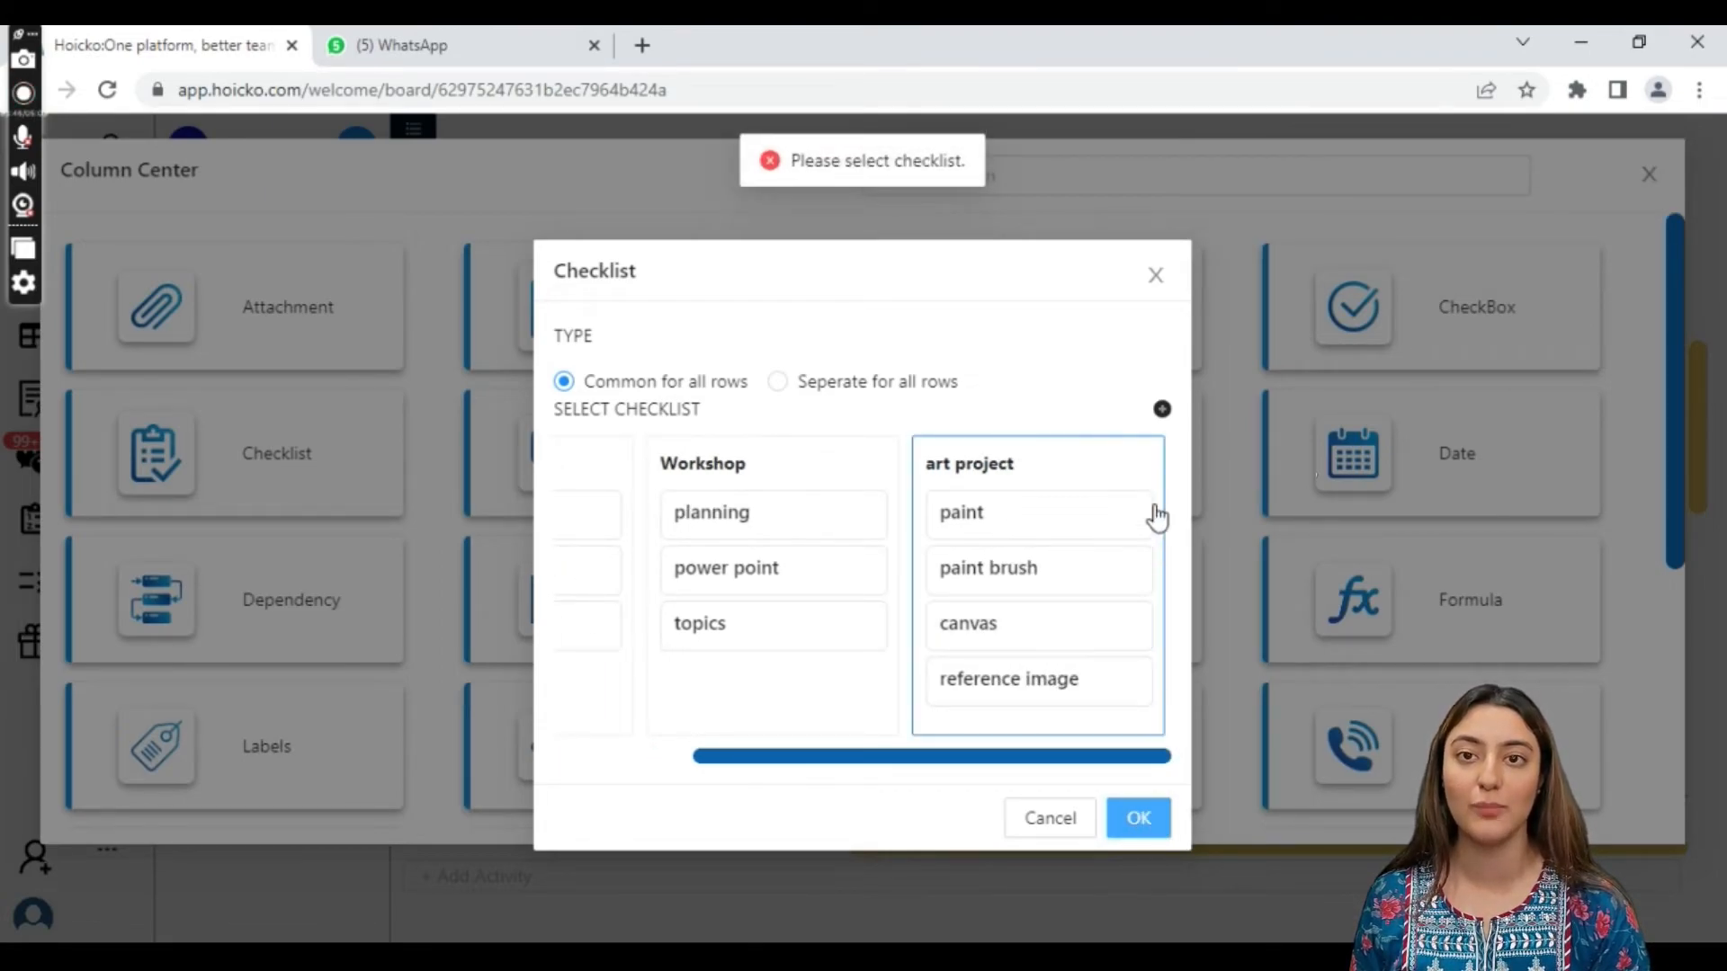
pyautogui.click(1155, 280)
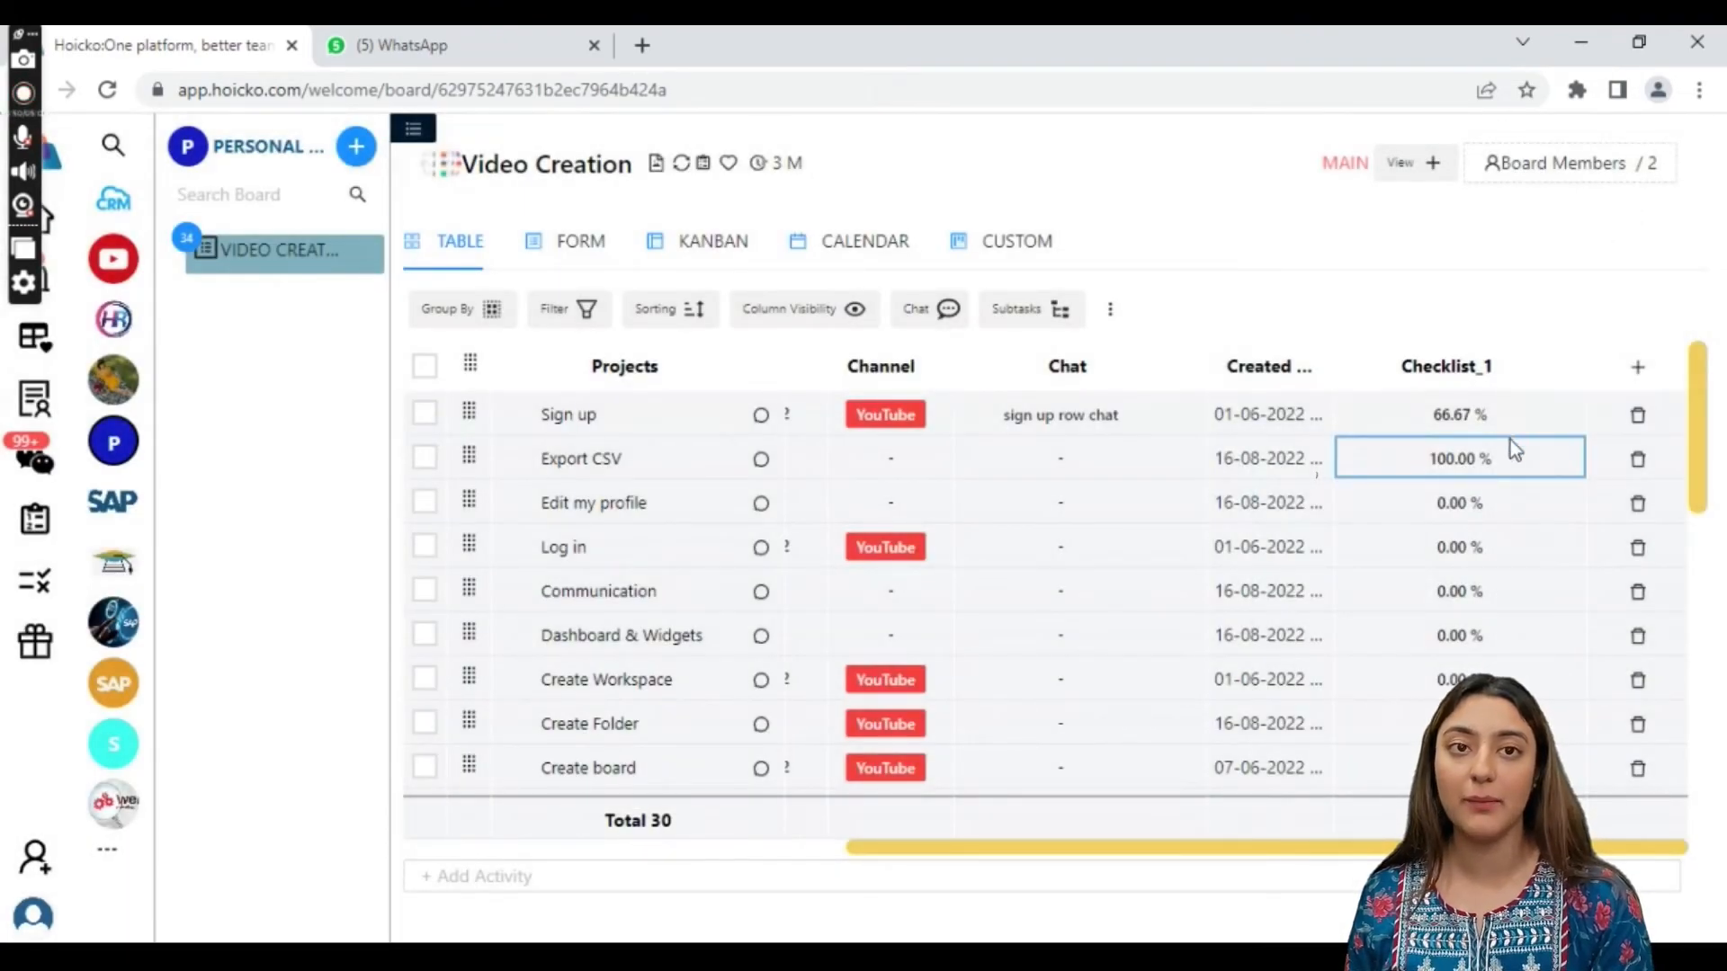
# - View the checklists available for the Log in row, through to art project, and close the selection
pyautogui.click(1506, 552)
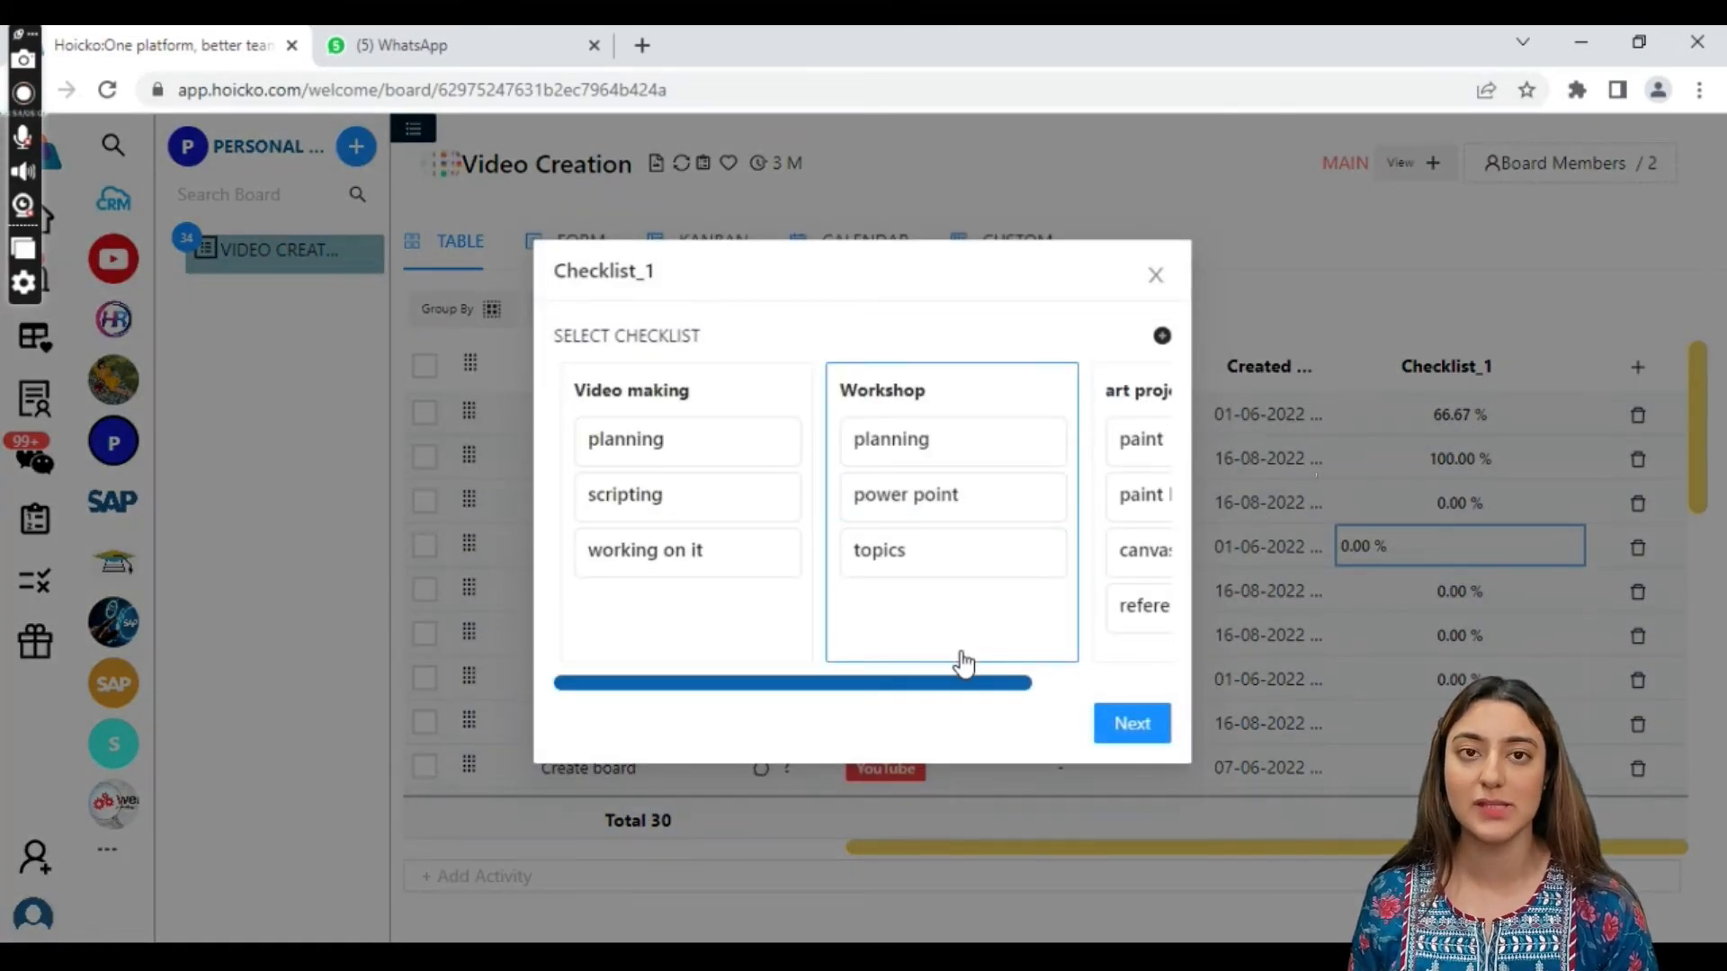
pyautogui.moveTo(1091, 682)
pyautogui.mouseDown()
pyautogui.moveTo(1019, 687)
pyautogui.moveTo(1244, 696)
pyautogui.mouseUp()
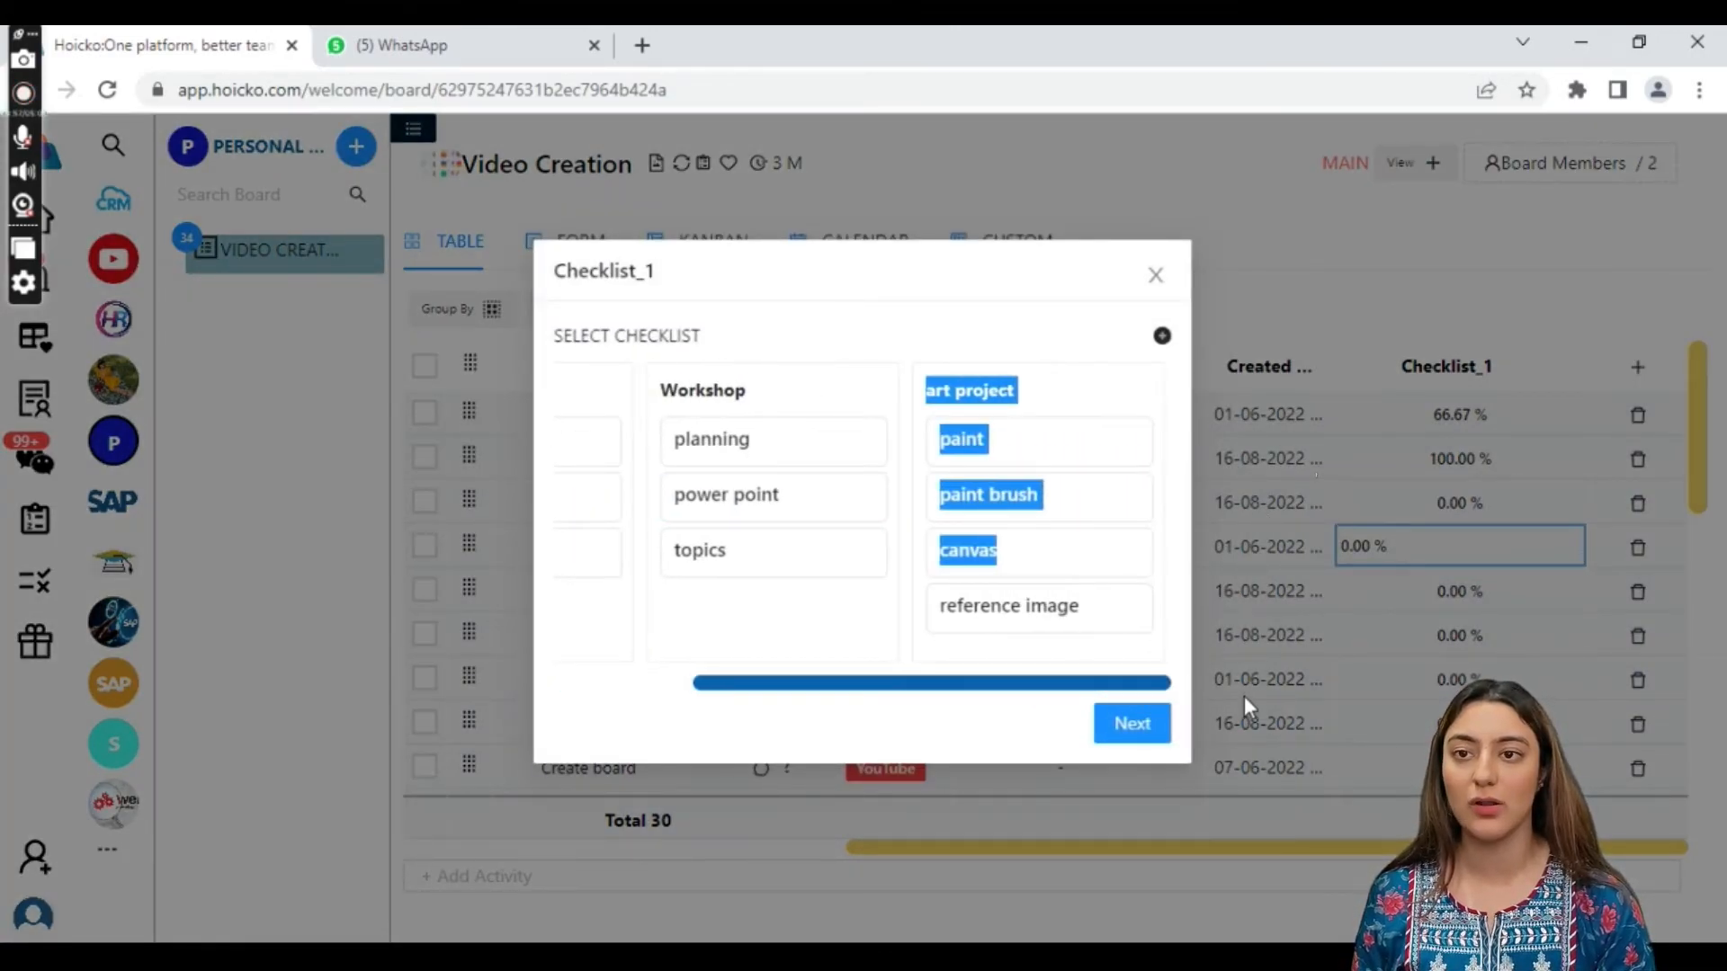
pyautogui.click(1158, 276)
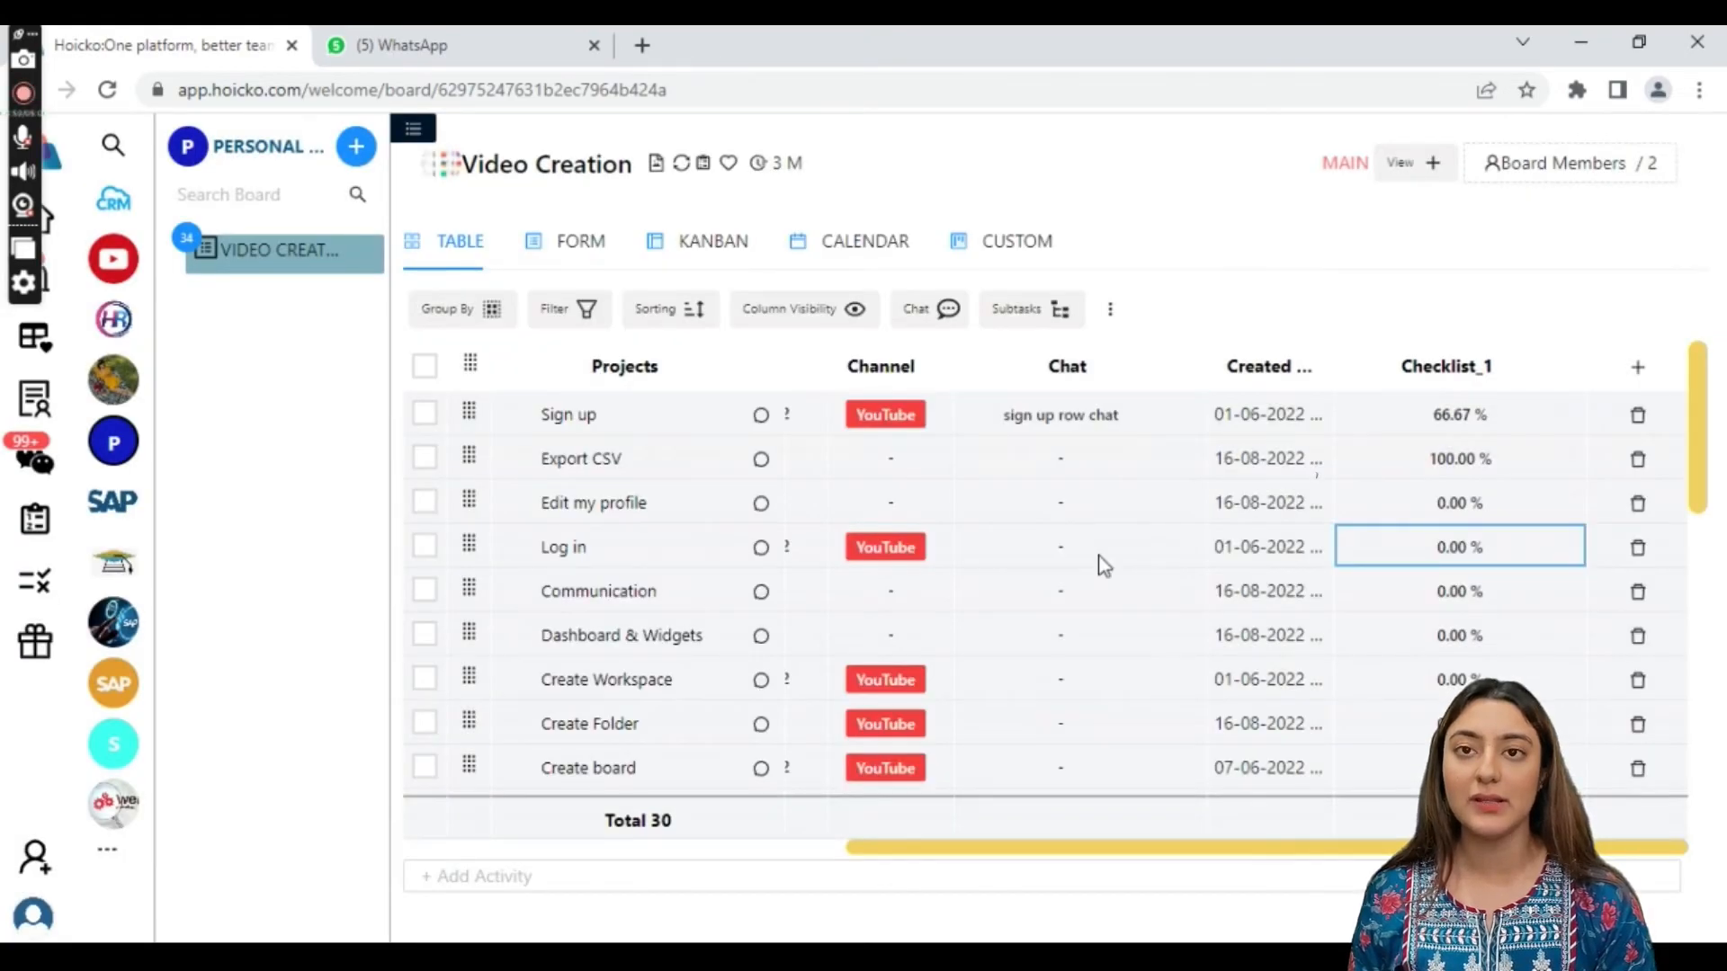
# - Go to the account's Checklist page and examine the title, type and options of the art project checklist
pyautogui.click(34, 917)
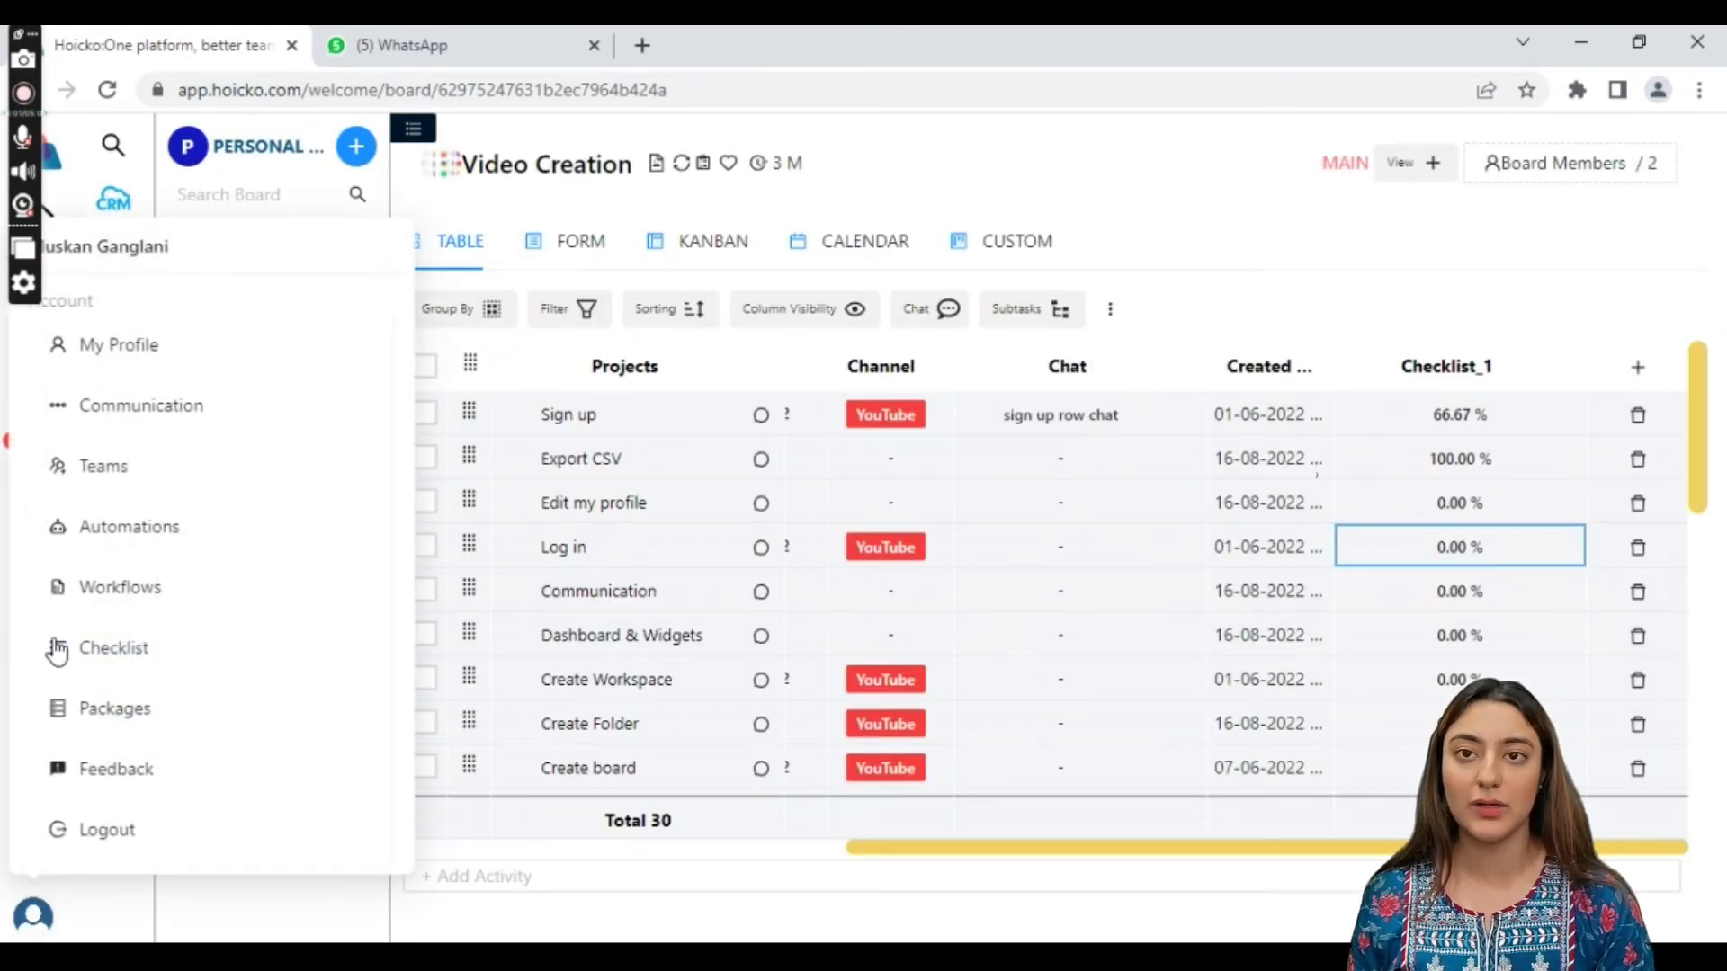
pyautogui.click(113, 666)
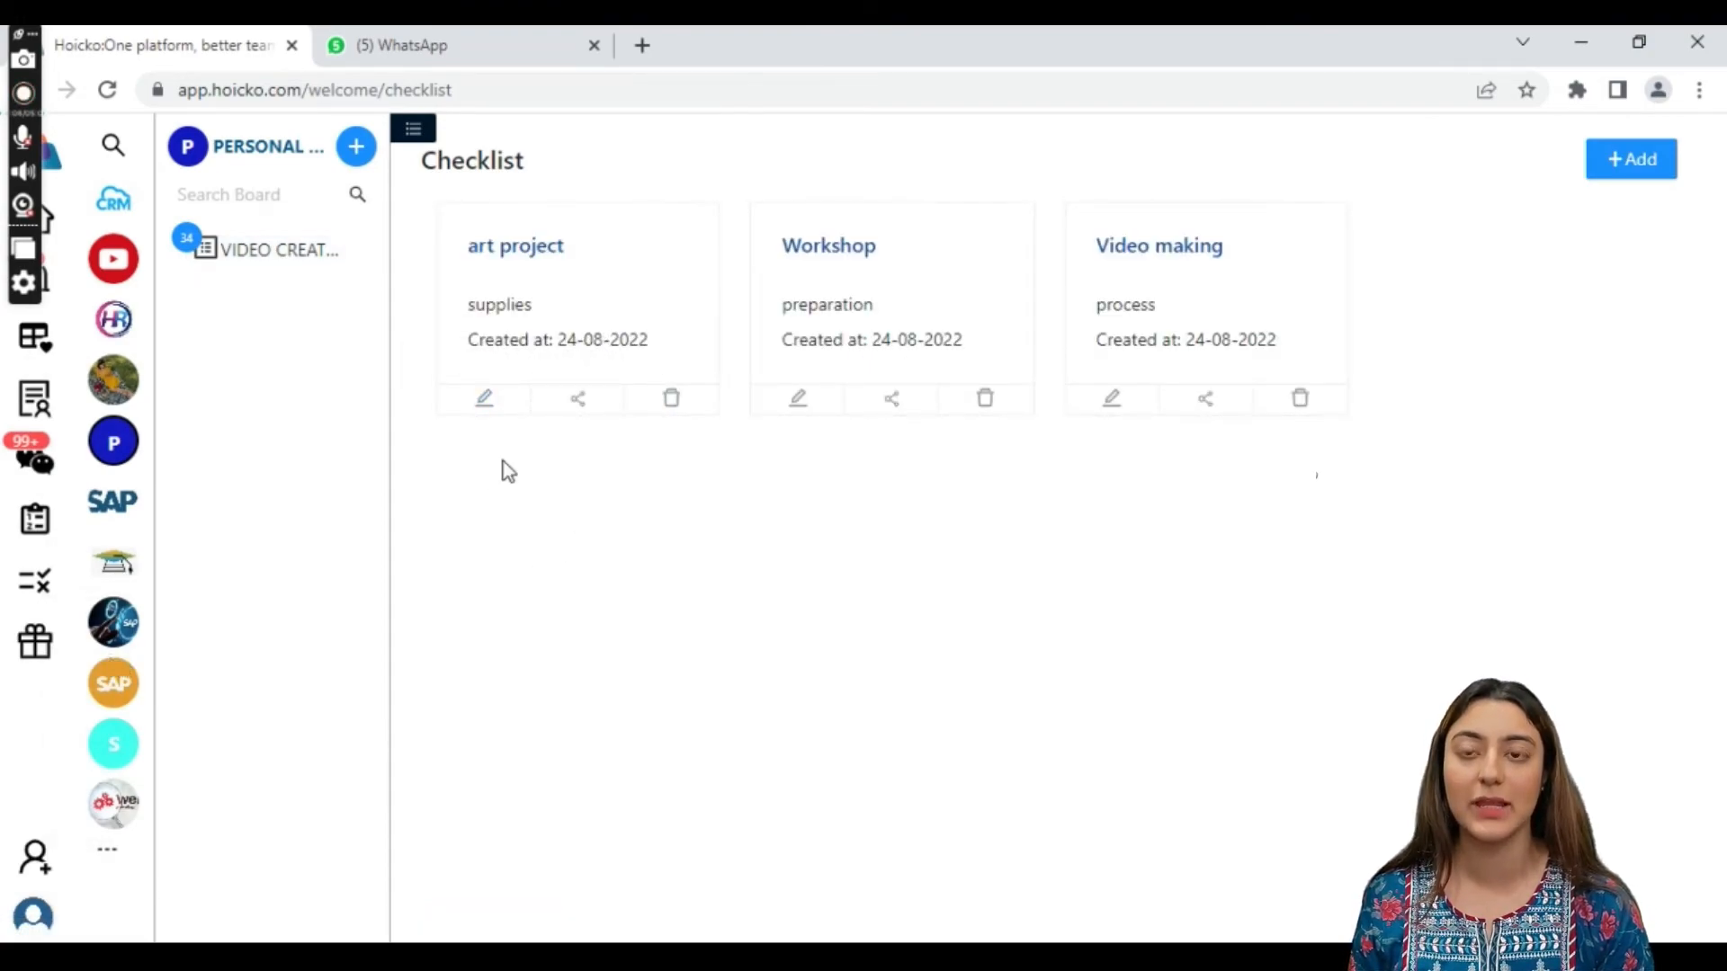
pyautogui.click(485, 401)
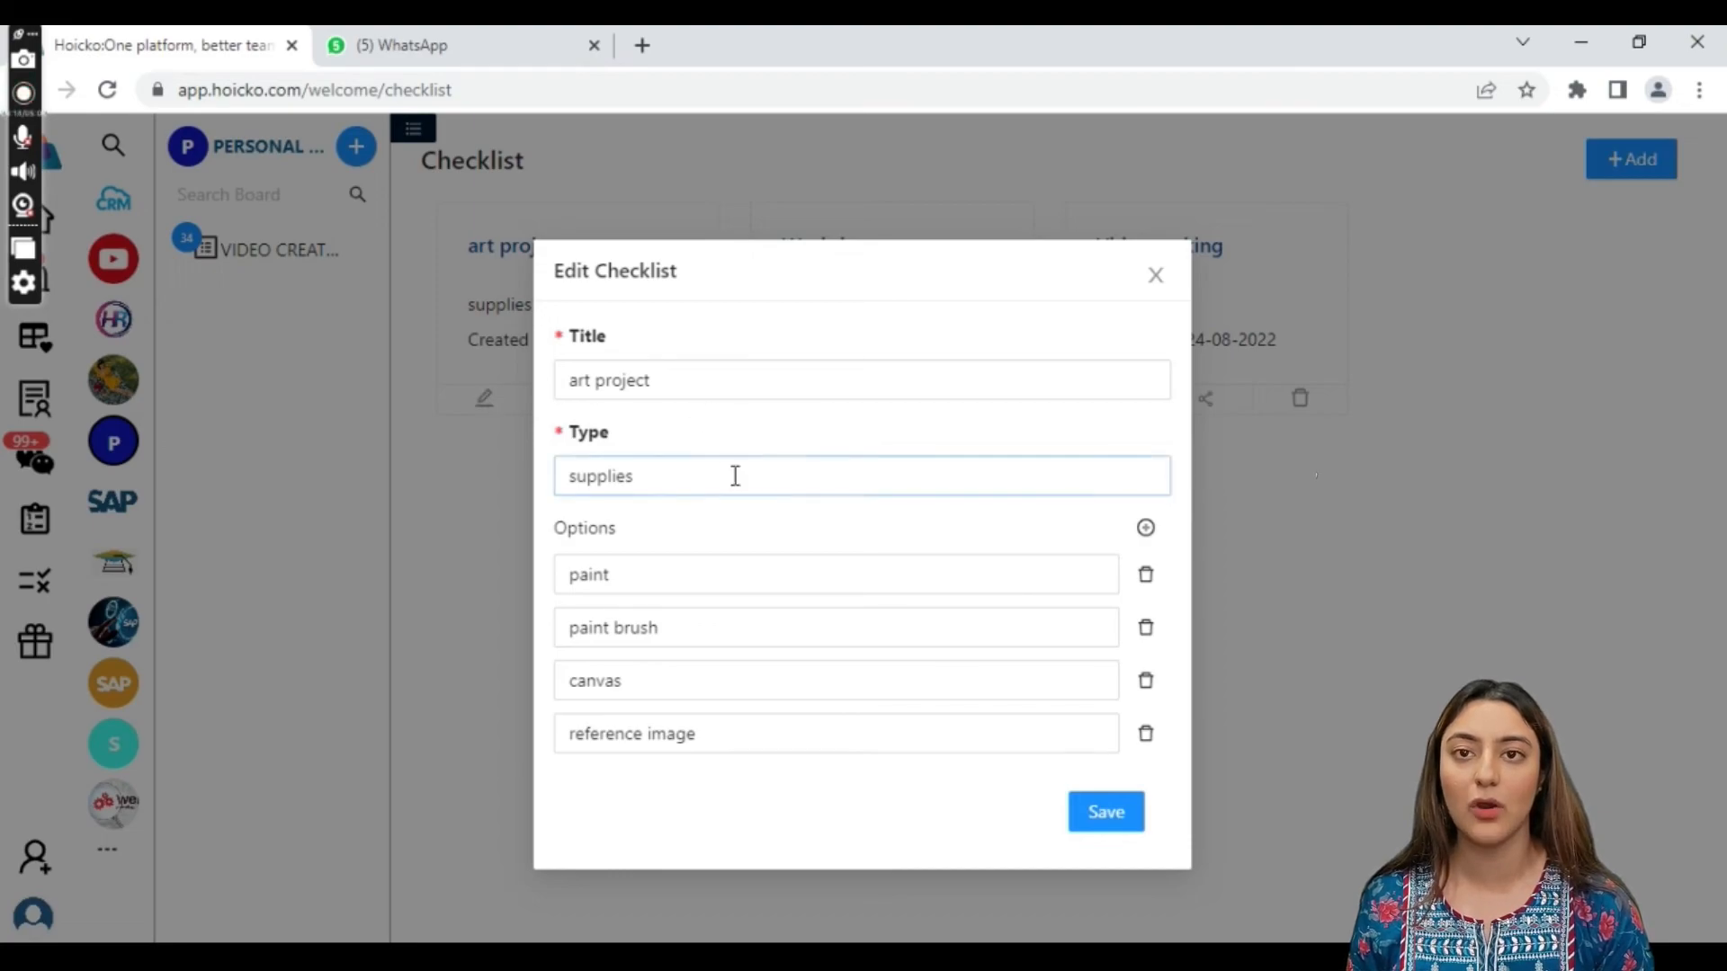
pyautogui.click(1151, 277)
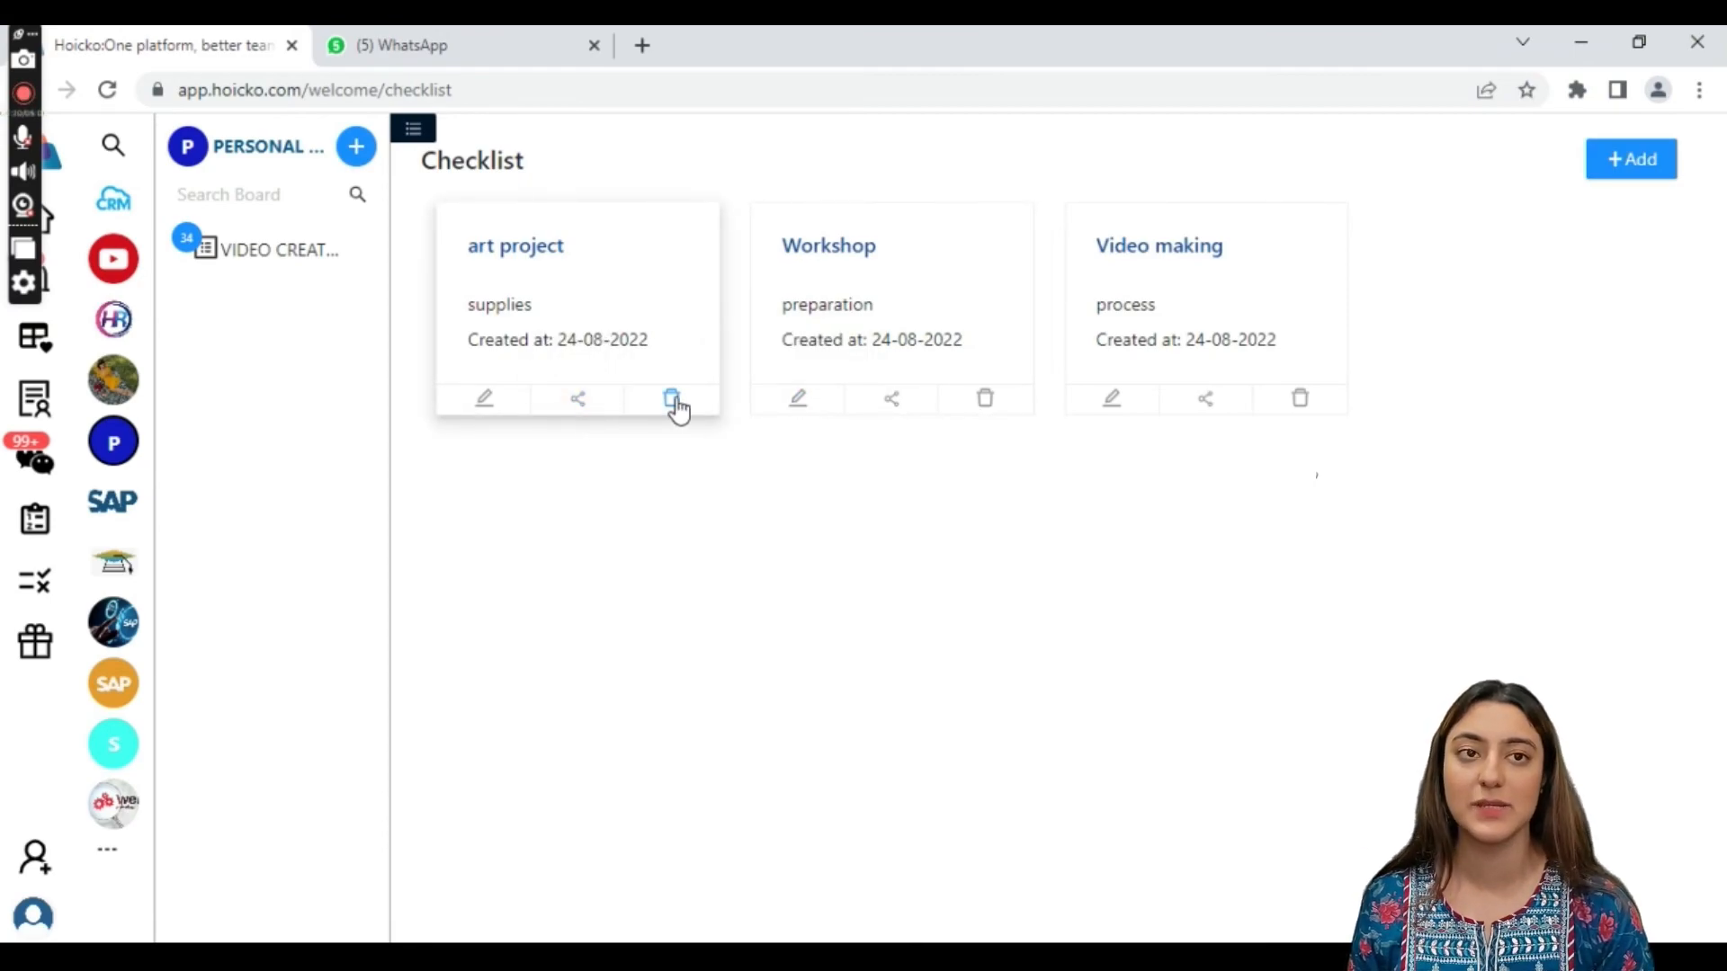
# - Delete the art project checklist from the Checklist page and confirm its removal
pyautogui.click(672, 400)
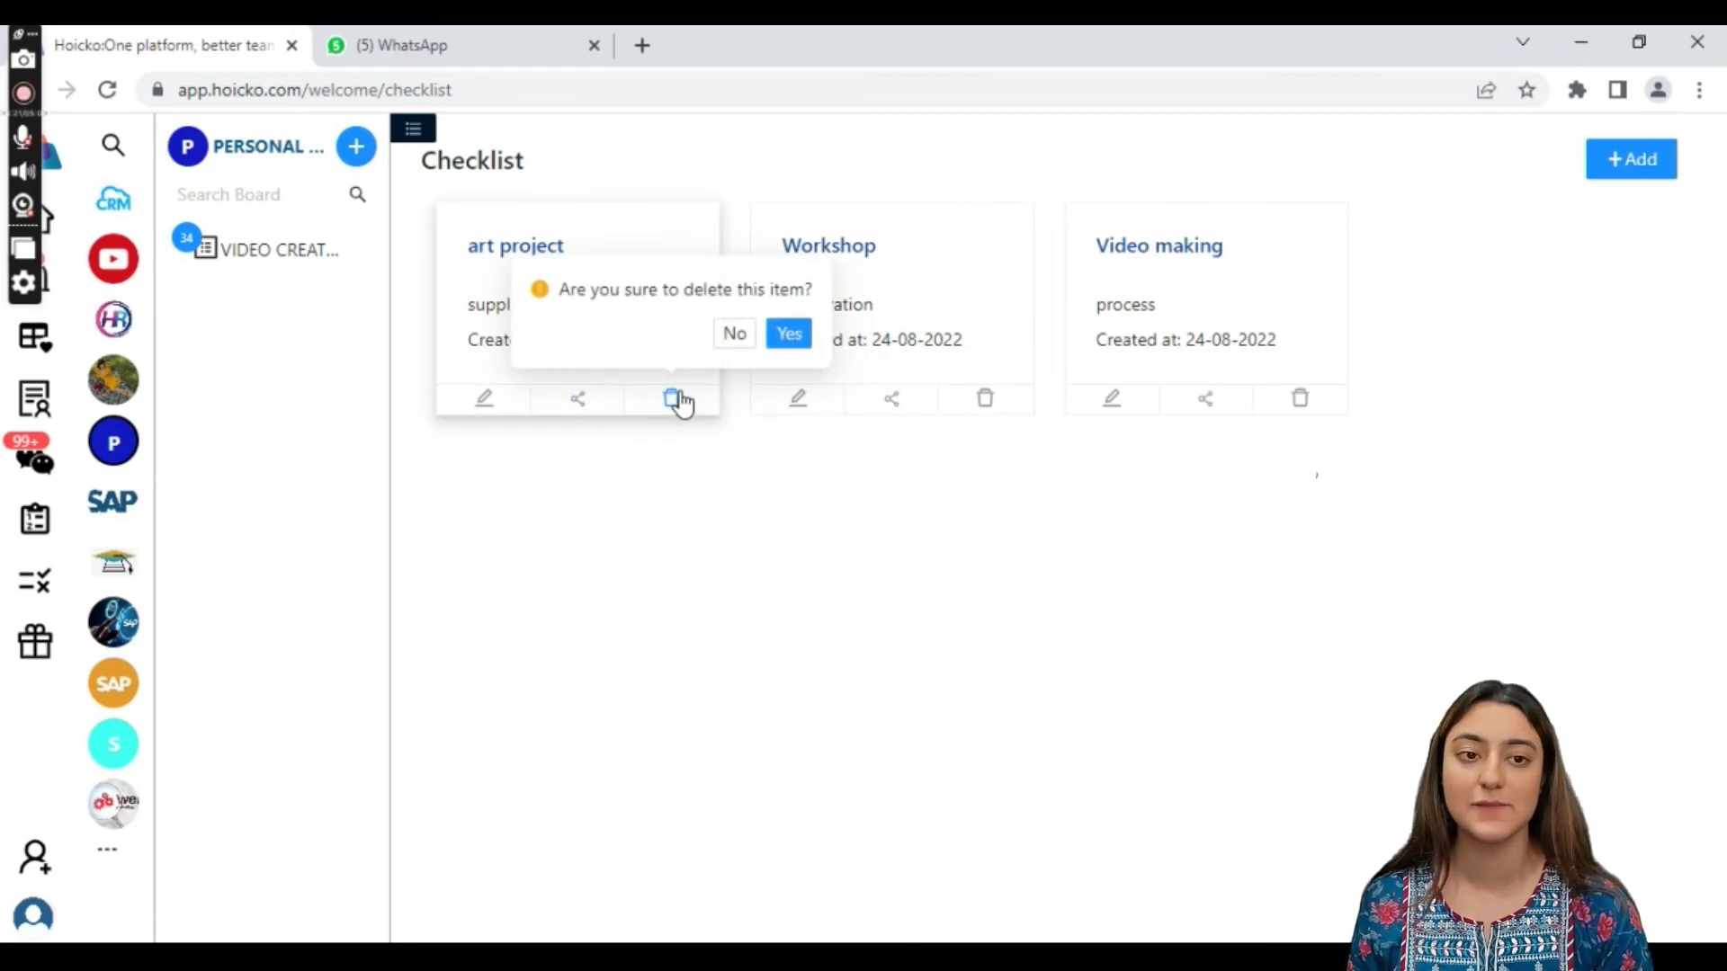
pyautogui.click(781, 344)
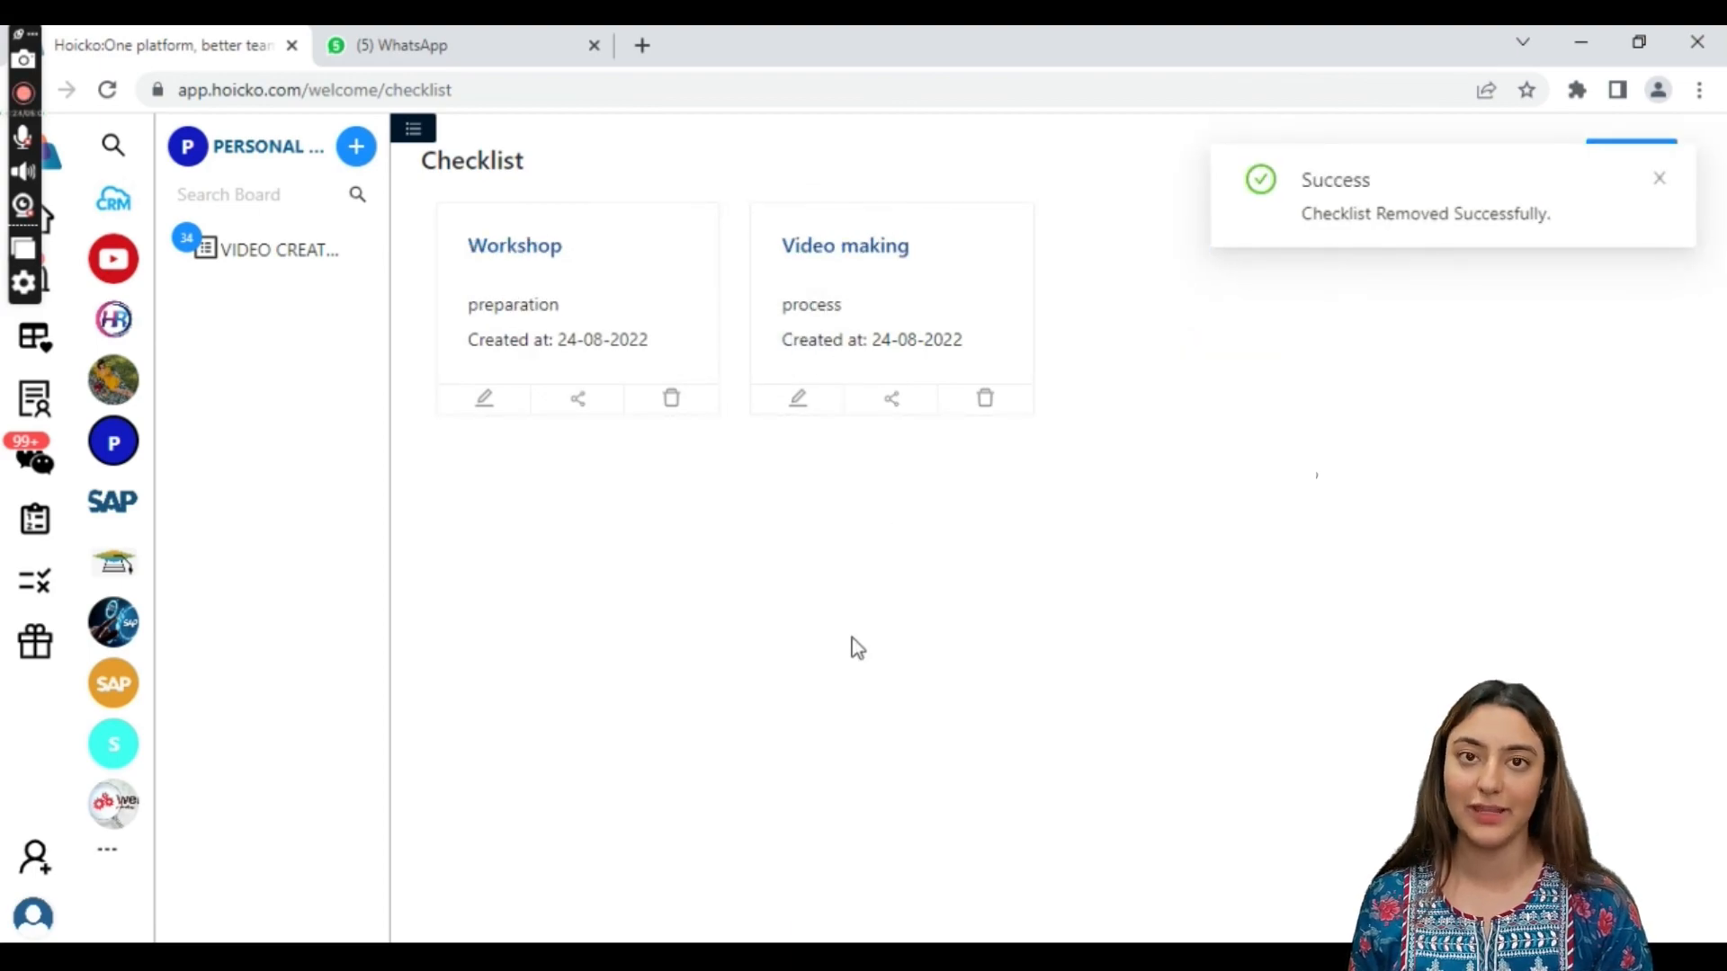